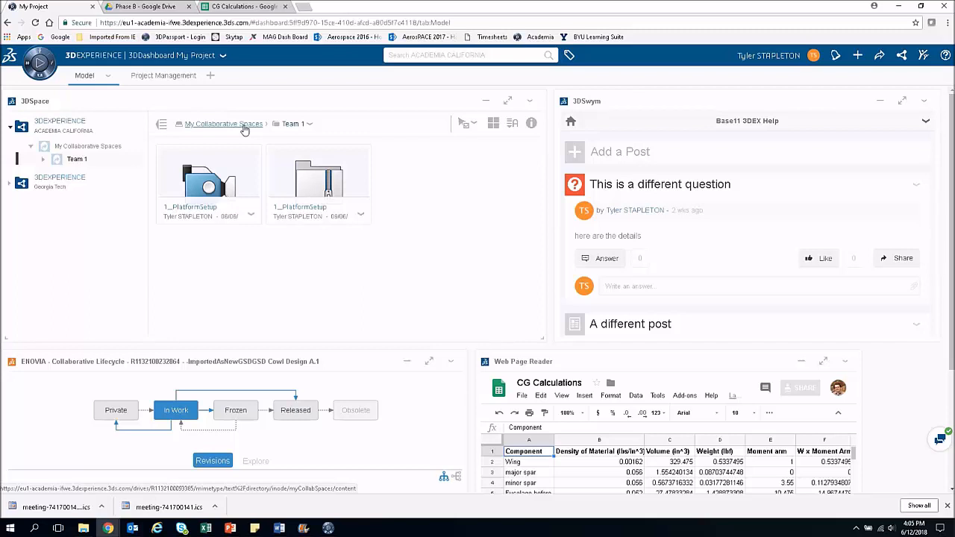
- Browse the favorite apps and 3D modeling apps available under the dashboard's compass
left_click(28, 66)
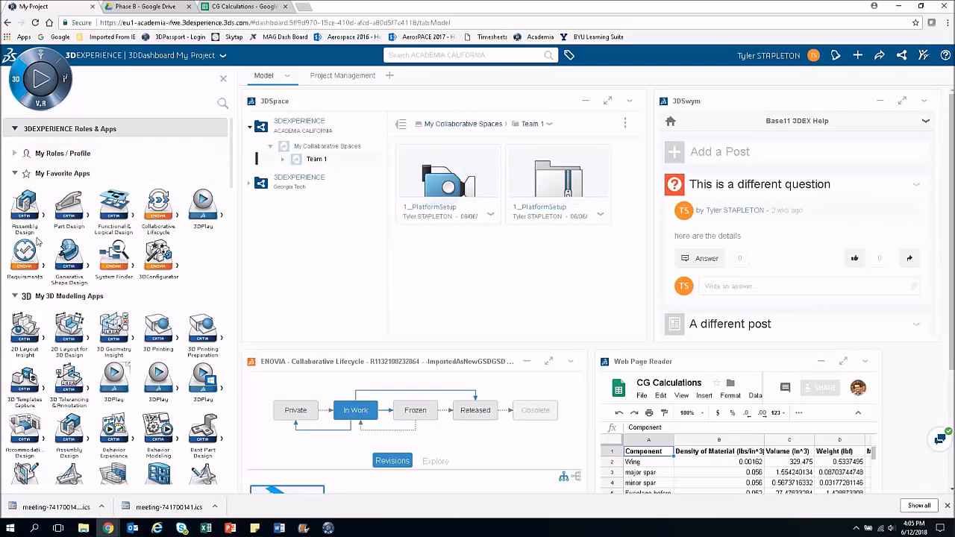
scroll(35, 239, "down", 3)
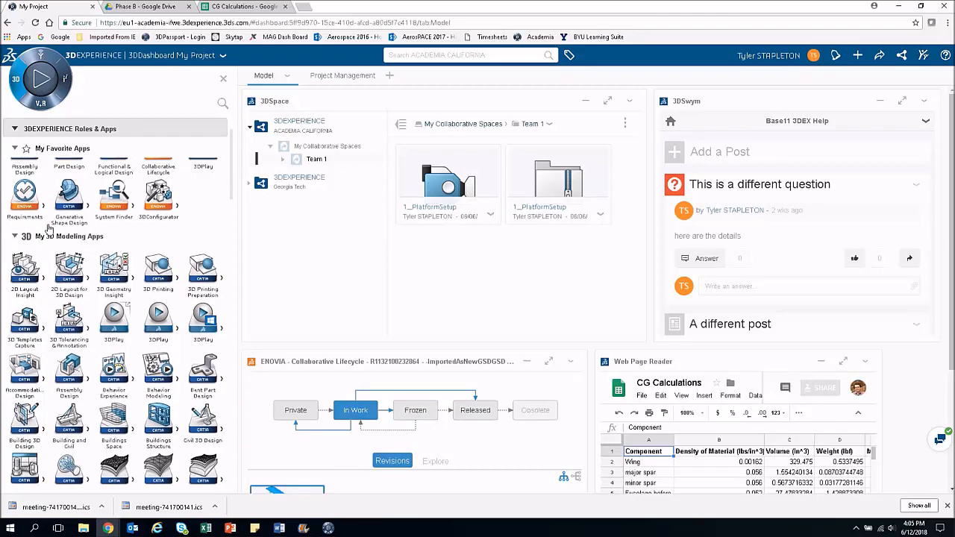
scroll(46, 230, "down", 2)
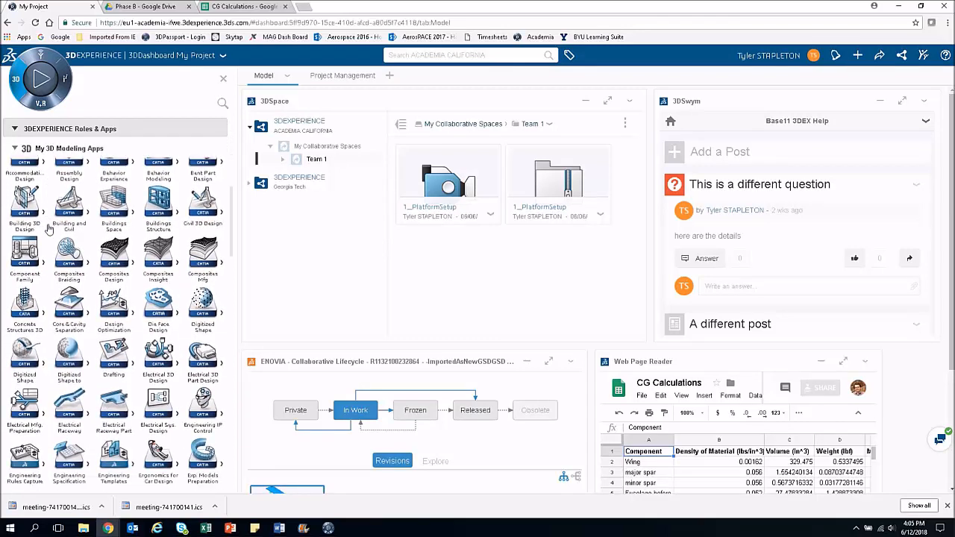
scroll(48, 229, "up", 2)
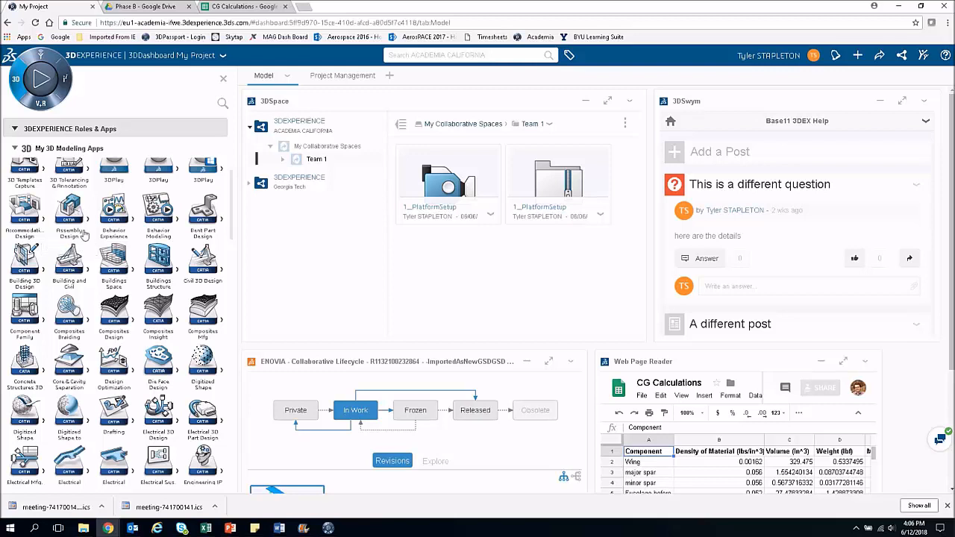
- Switch to the CATIA Assembly Design window and display text labels for both the sections and the icons of the action bar
mouse_move(329, 529)
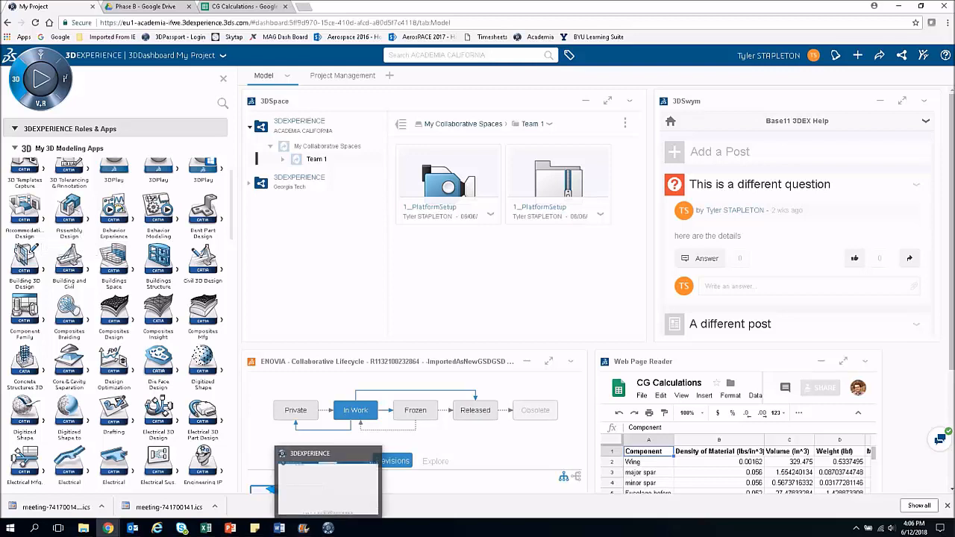
left_click(328, 528)
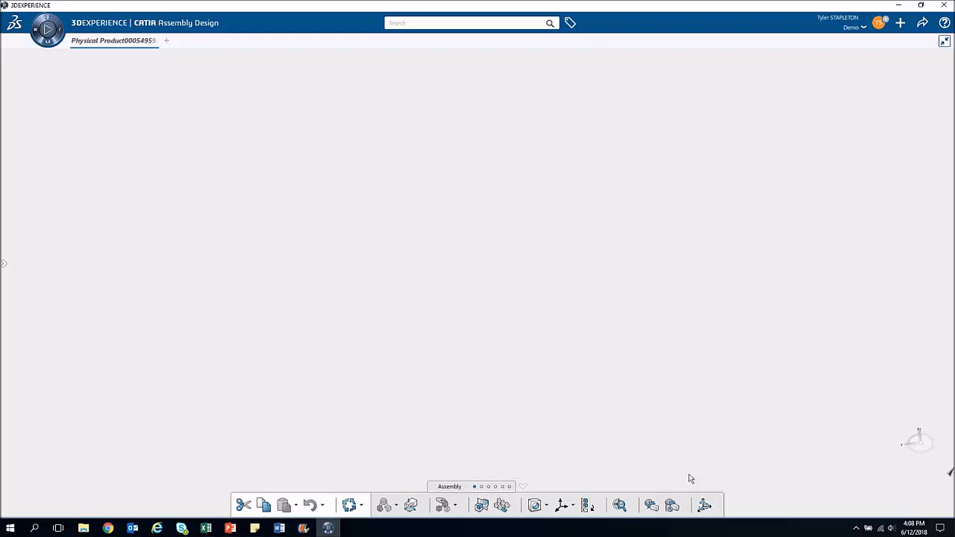
right_click(434, 492)
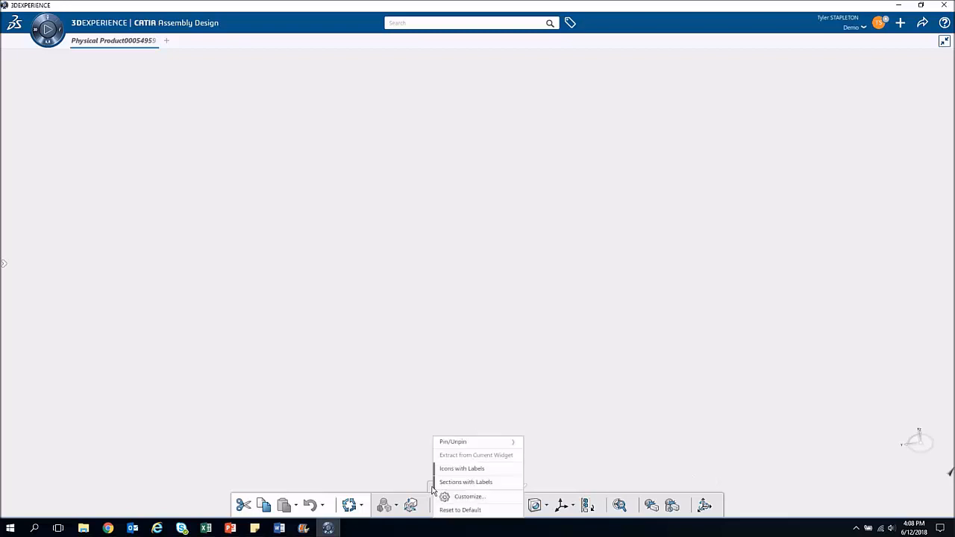
left_click(418, 477)
right_click(439, 490)
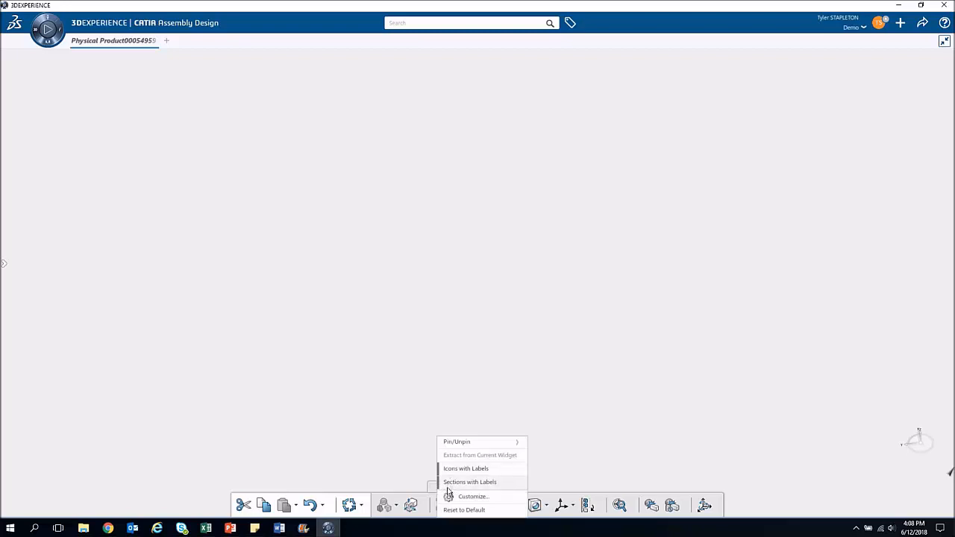
left_click(453, 485)
right_click(428, 501)
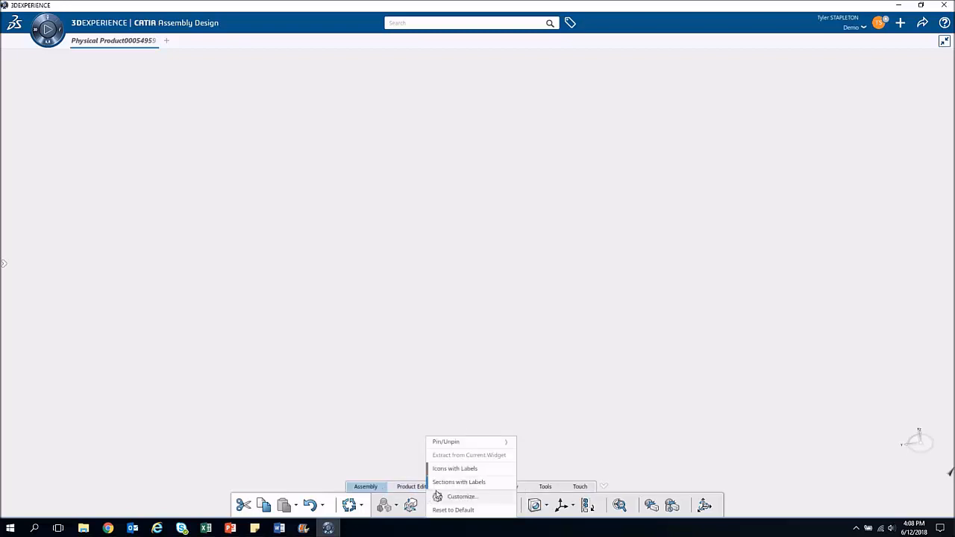
left_click(452, 470)
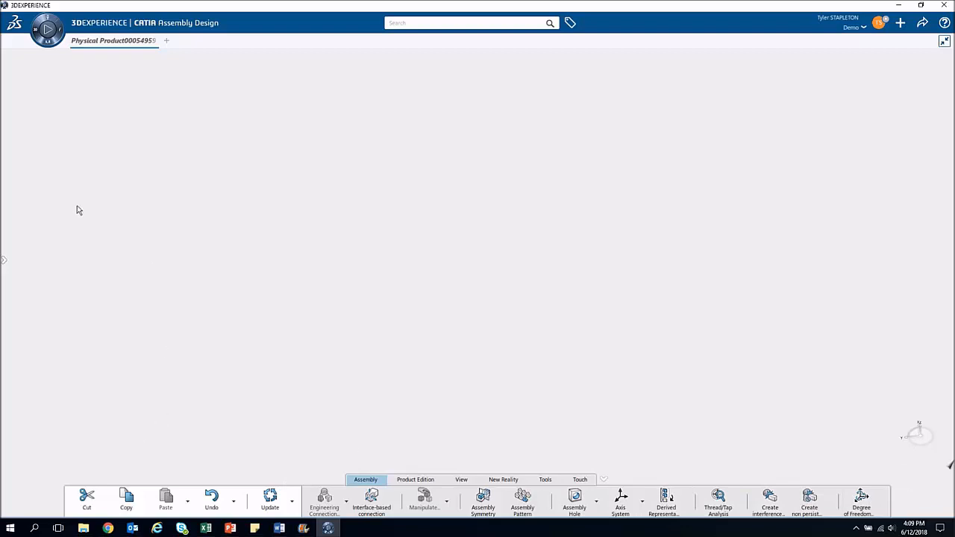
- Show the product structure tree beside the empty 3D work area
left_click(14, 273)
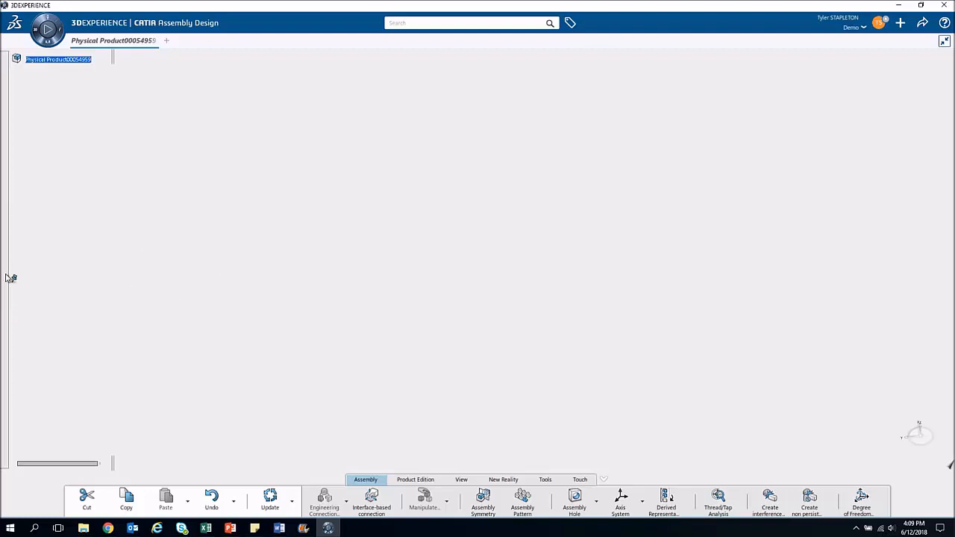
left_click(10, 277)
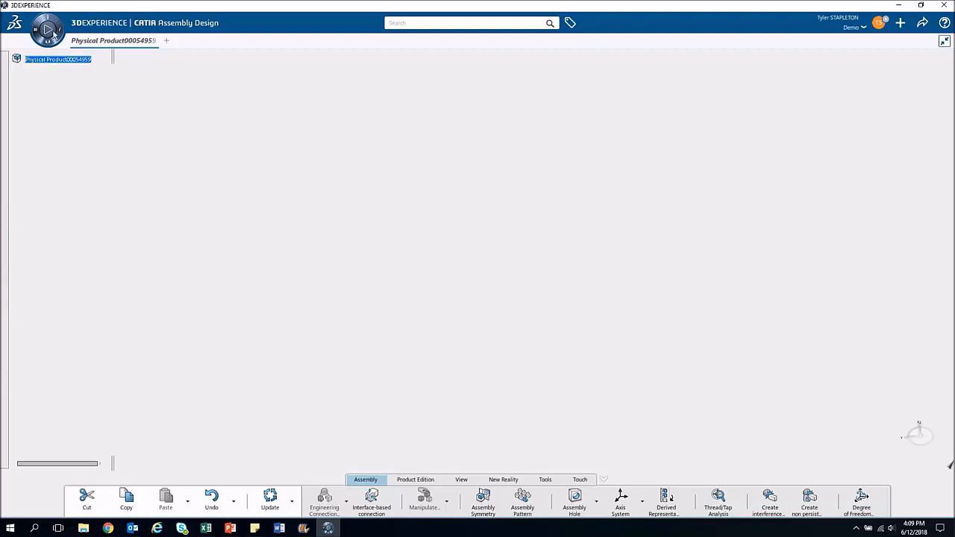
left_click(4, 263)
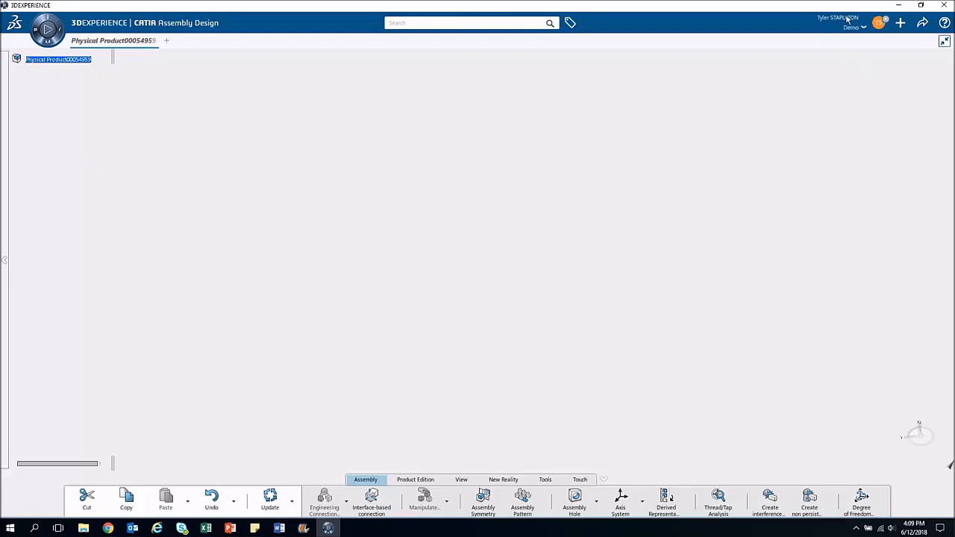
- Examine the content types offered for new content, including the Catalog group, and close the list without creating anything
left_click(901, 24)
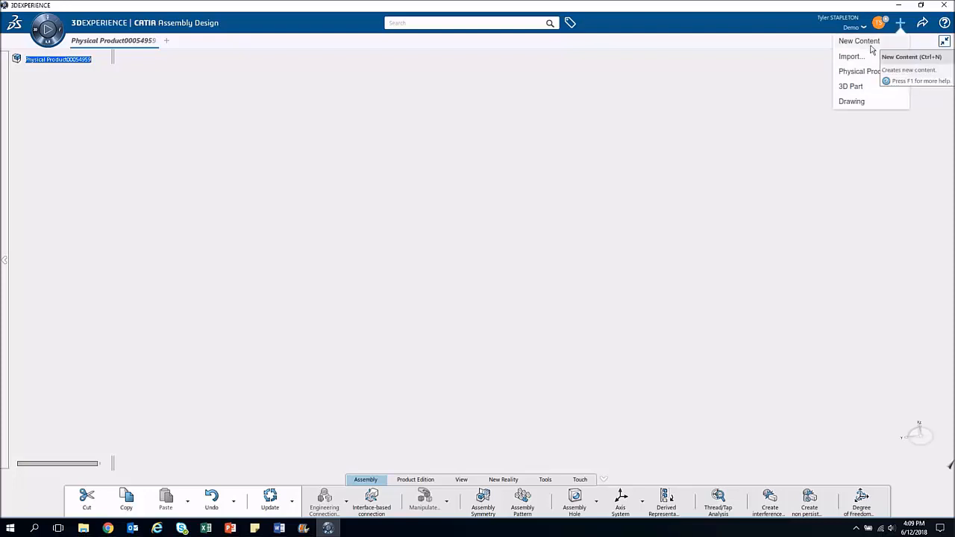
left_click(851, 41)
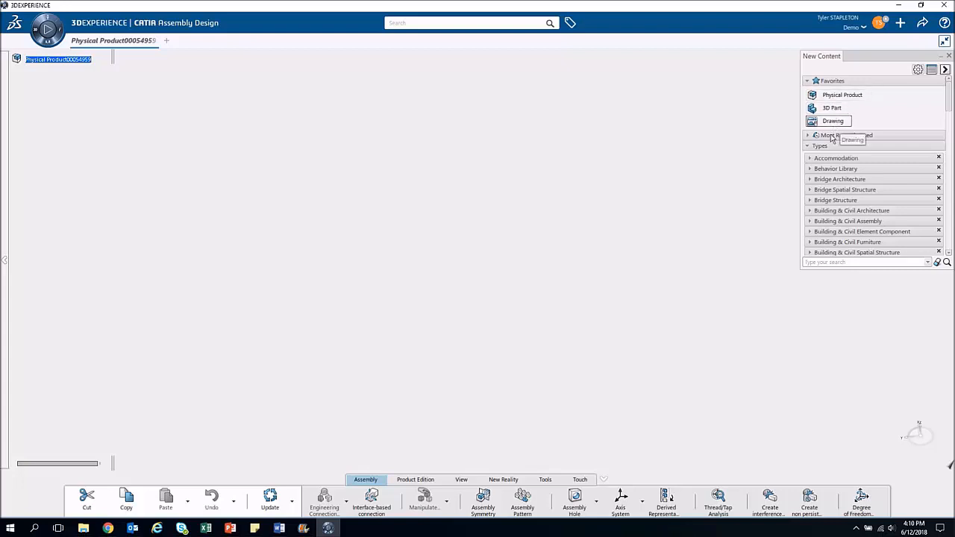
scroll(833, 191, "down", 5)
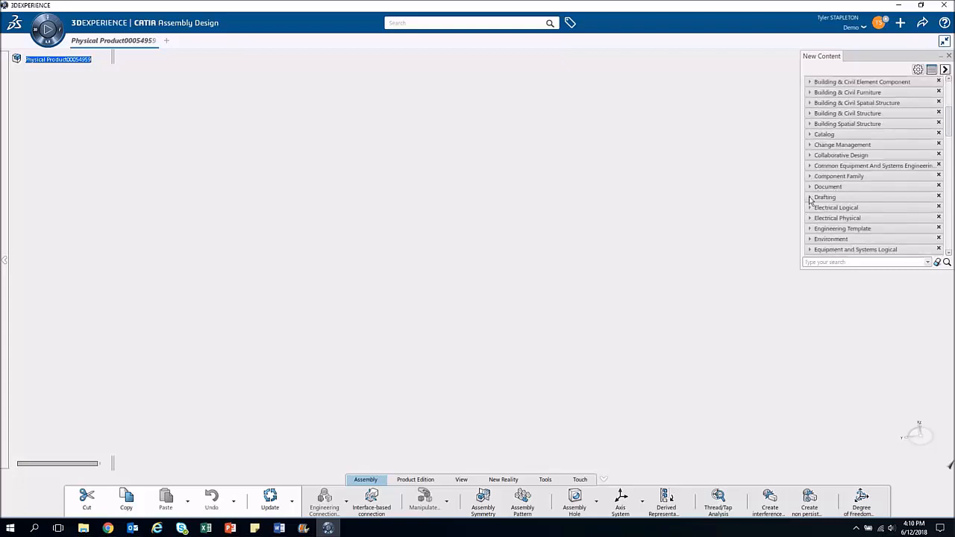
left_click(811, 197)
left_click(812, 177)
left_click(811, 134)
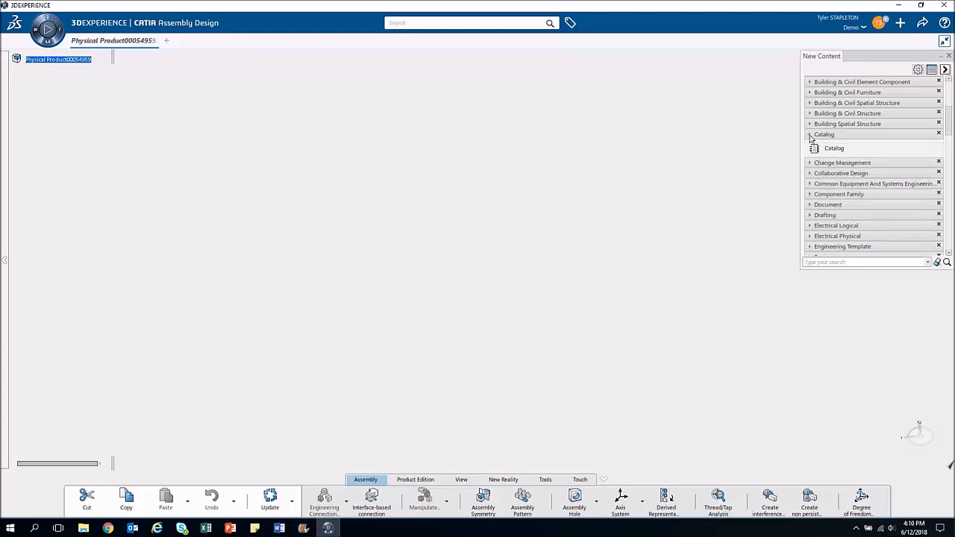
left_click(810, 134)
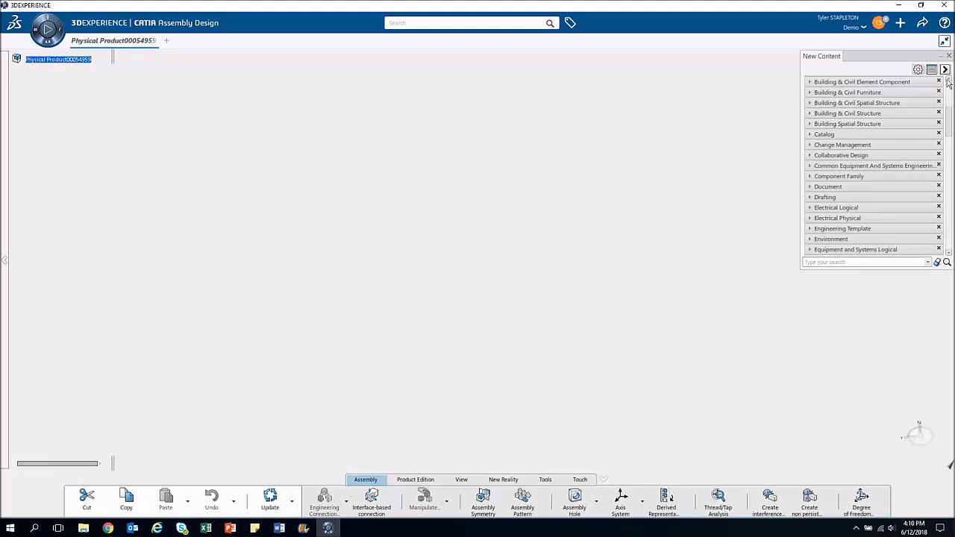
scroll(829, 194, "down", 5)
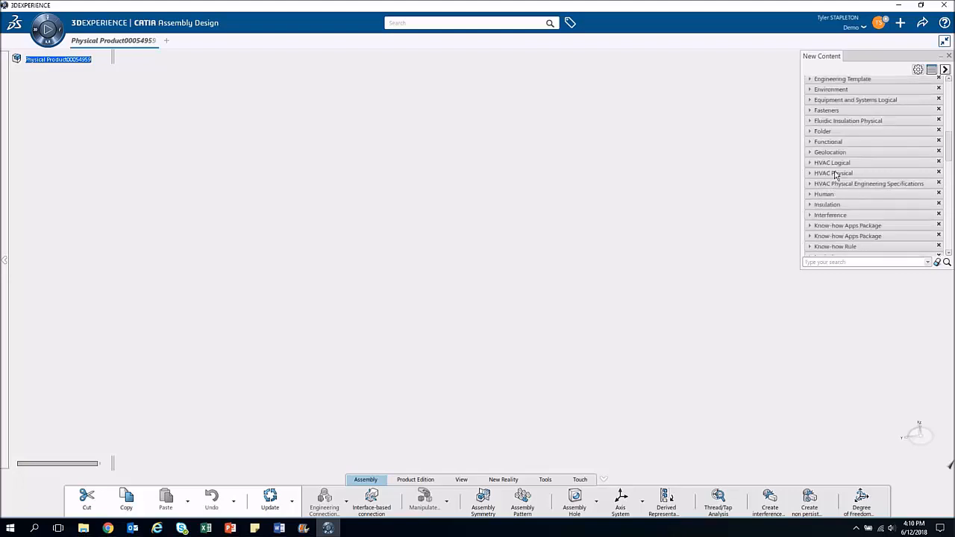
left_click(950, 56)
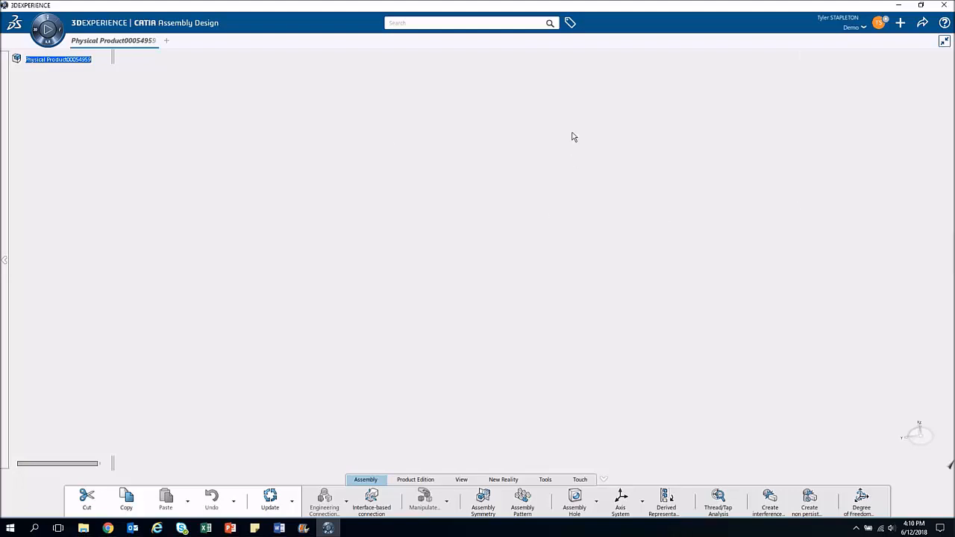
- Insert a new 3D Shape directly under the root physical product
right_click(35, 61)
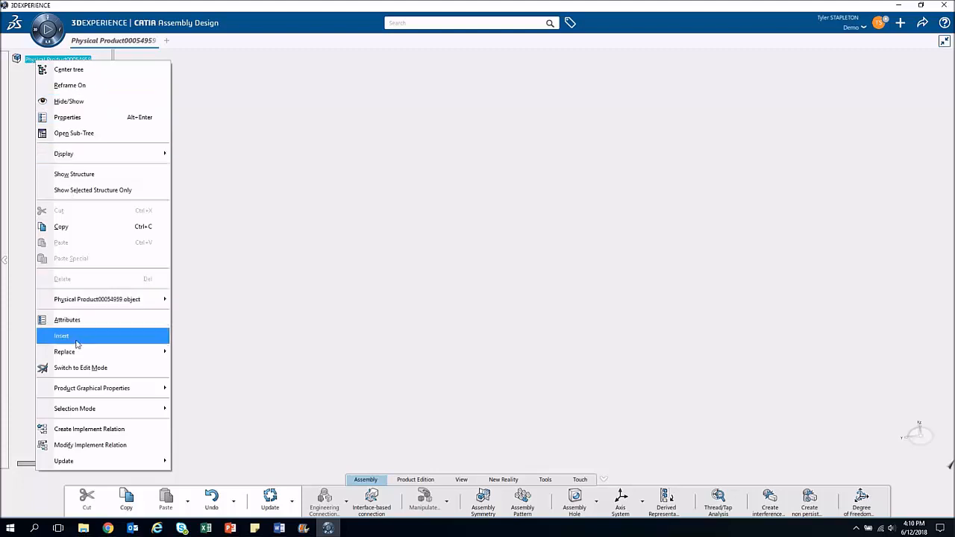
mouse_move(78, 343)
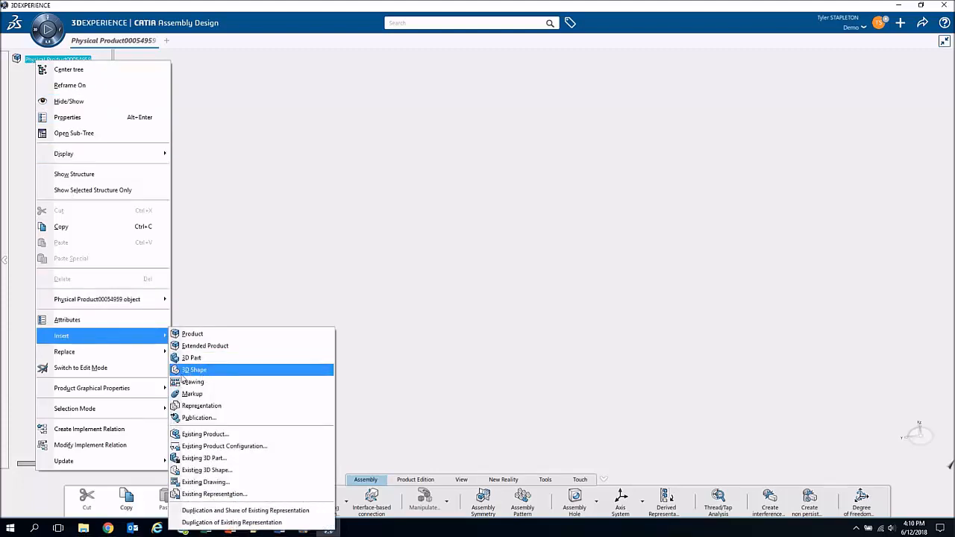
left_click(180, 373)
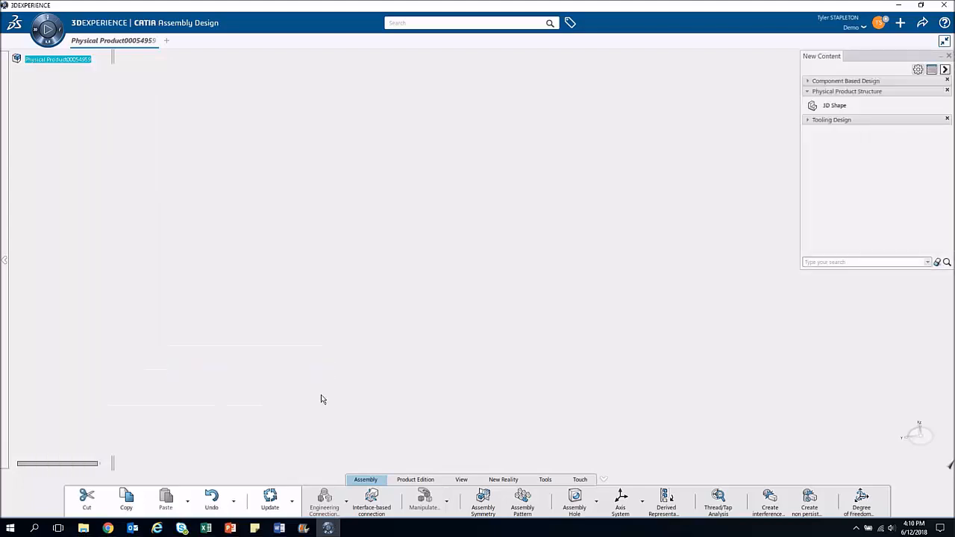
left_click(836, 106)
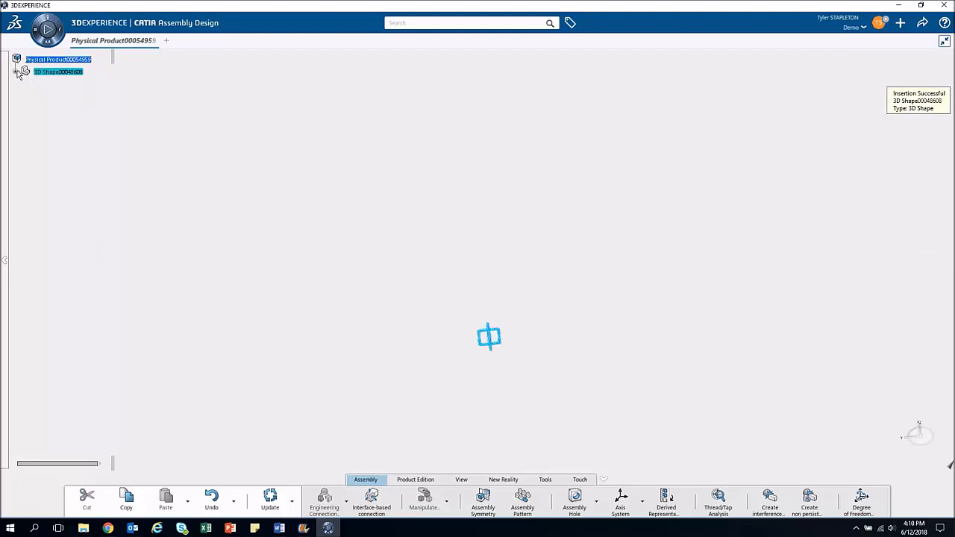
- Insert a new Product as a sub-assembly under the root physical product
right_click(55, 59)
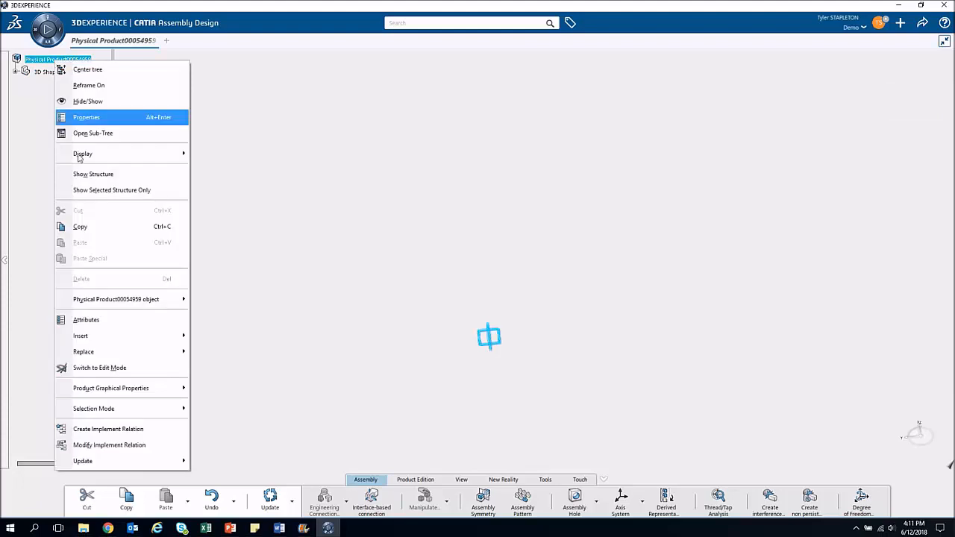
mouse_move(125, 334)
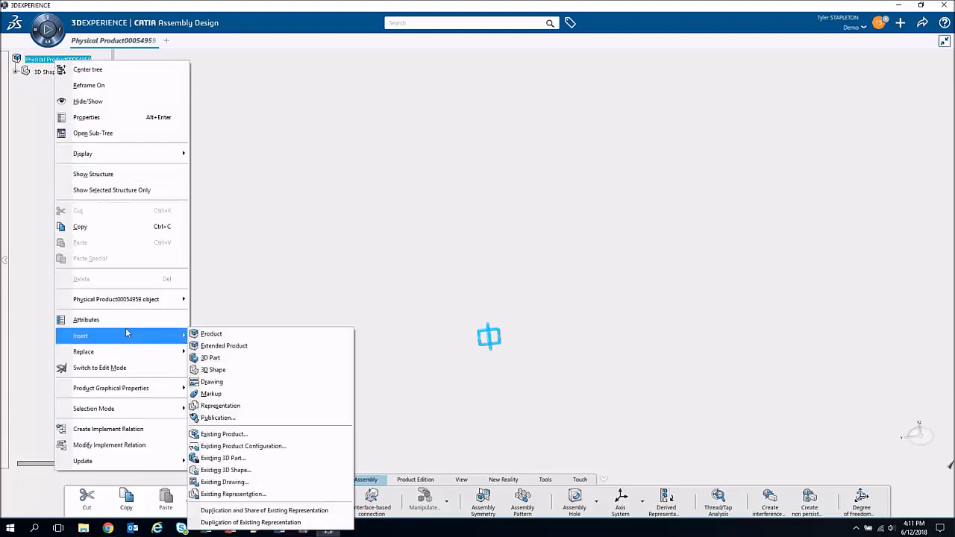
left_click(239, 335)
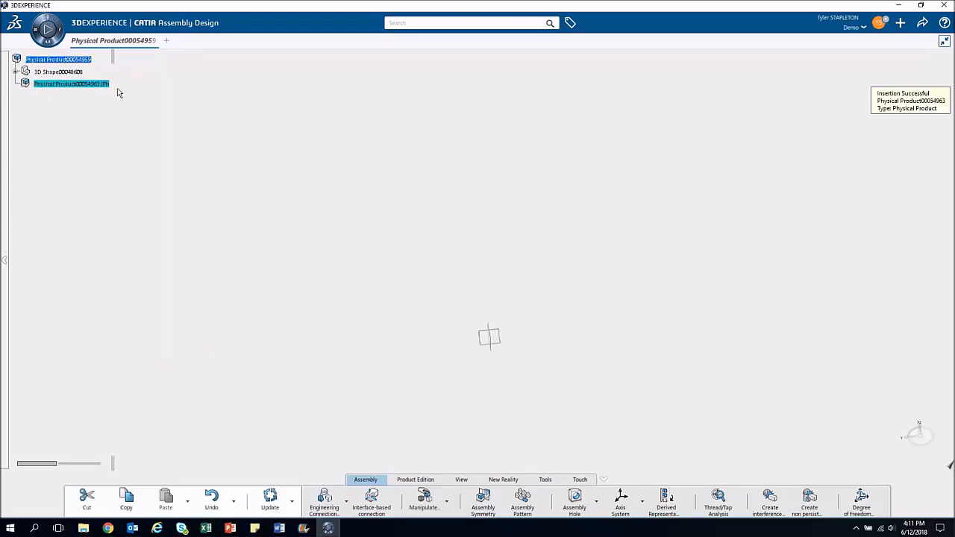
- Insert a new 3D Shape inside the sub-product of the root assembly
right_click(44, 87)
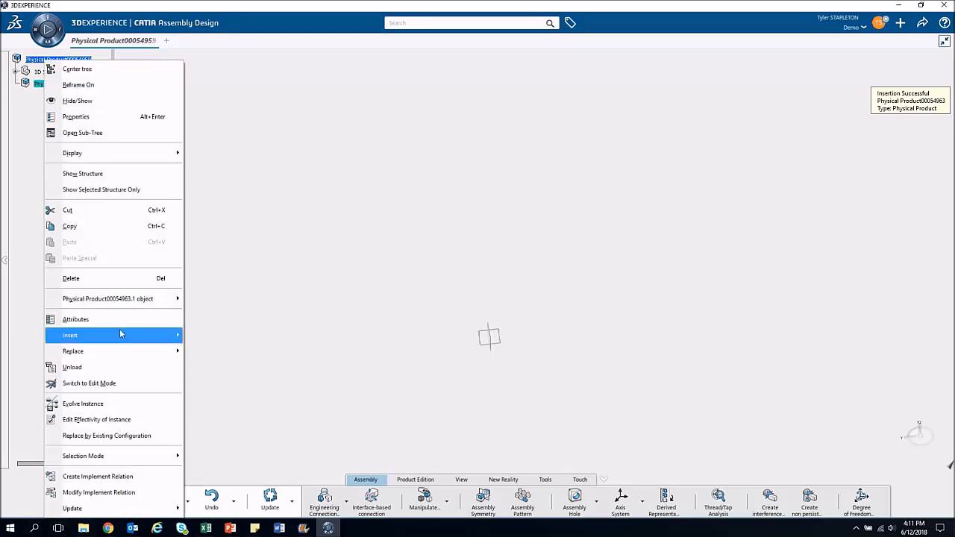
mouse_move(131, 340)
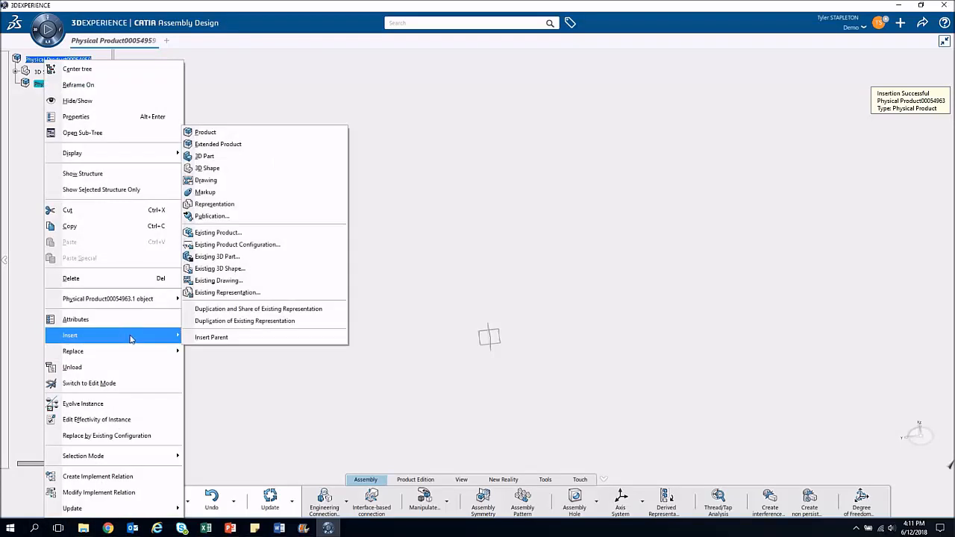
left_click(252, 166)
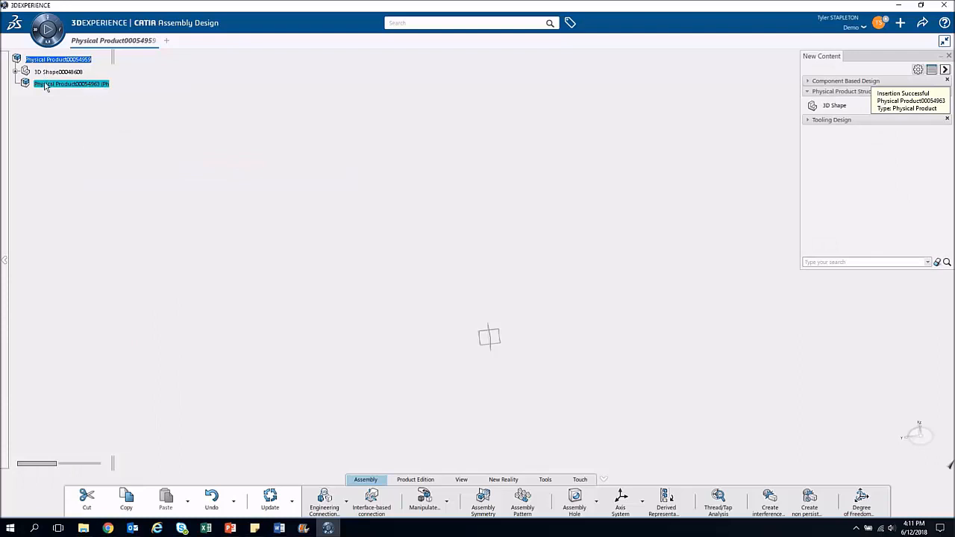
left_click(832, 106)
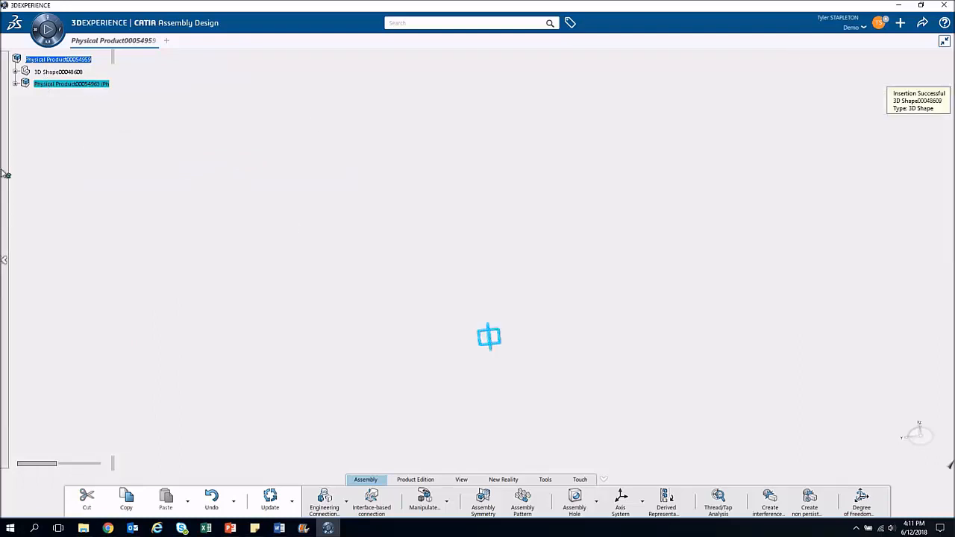
- Insert a new 3D Part inside the sub-product and expand its branch in the tree
right_click(59, 84)
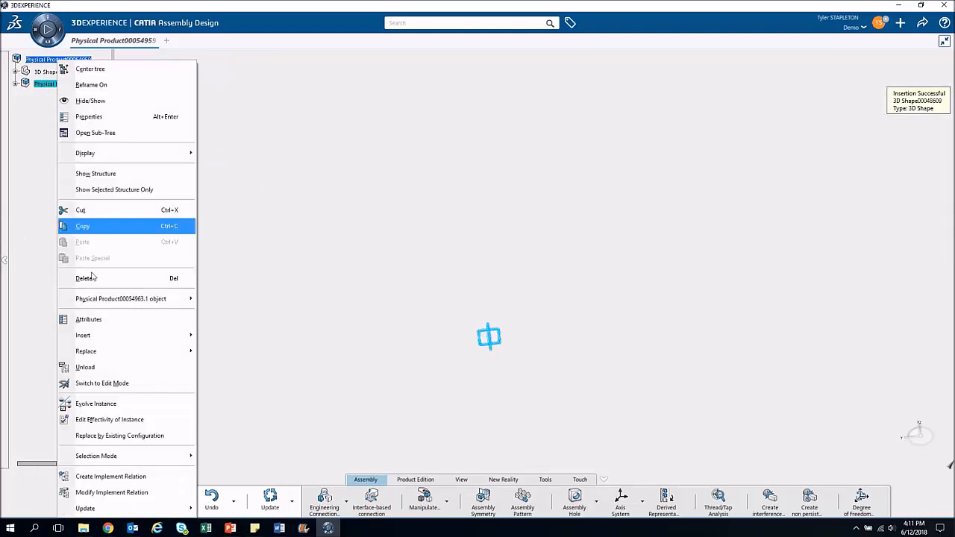
mouse_move(151, 333)
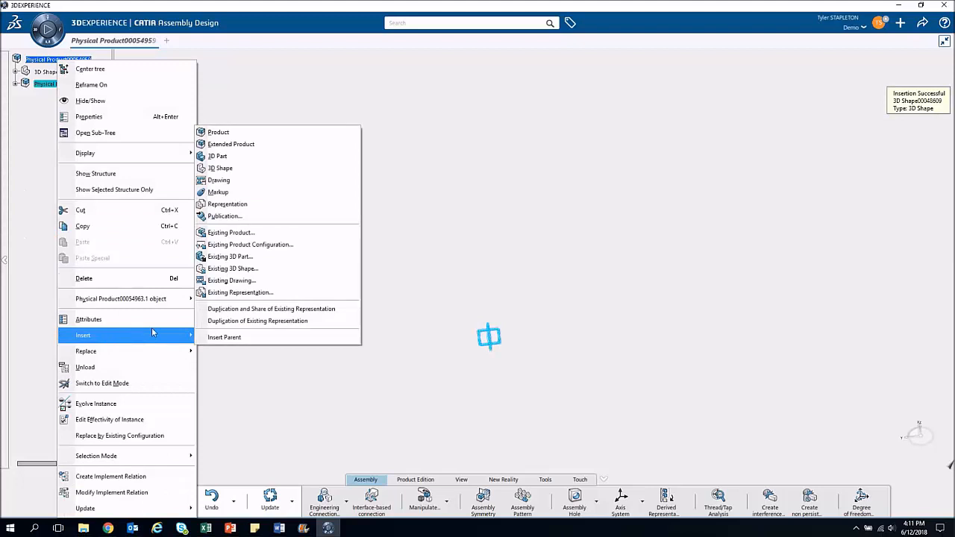
left_click(261, 157)
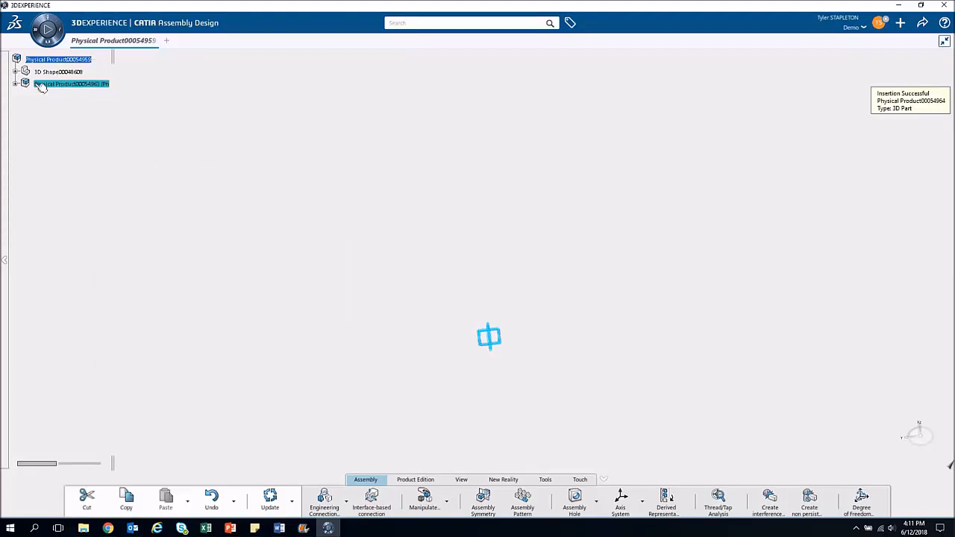
left_click(16, 85)
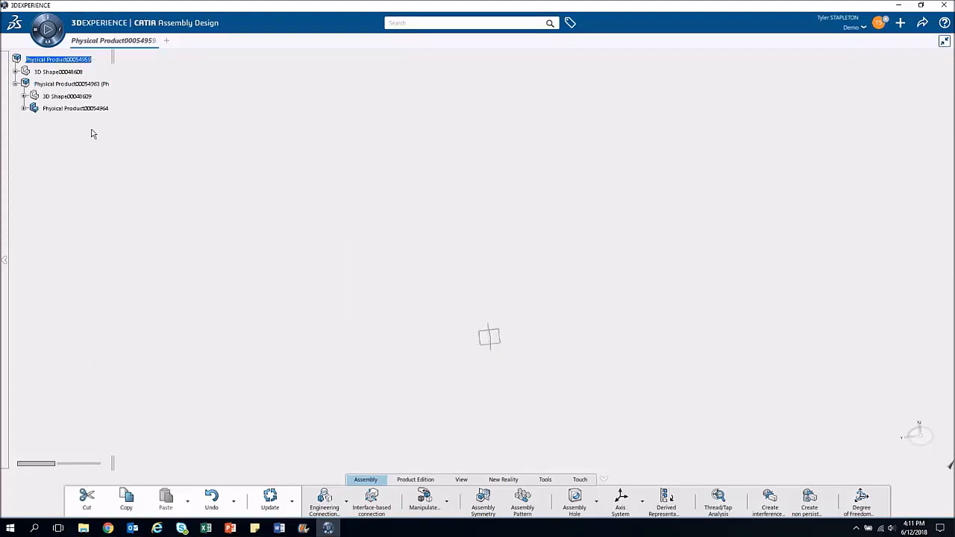
- Set the root physical product's title to "Practice Assembly" in its properties
right_click(73, 59)
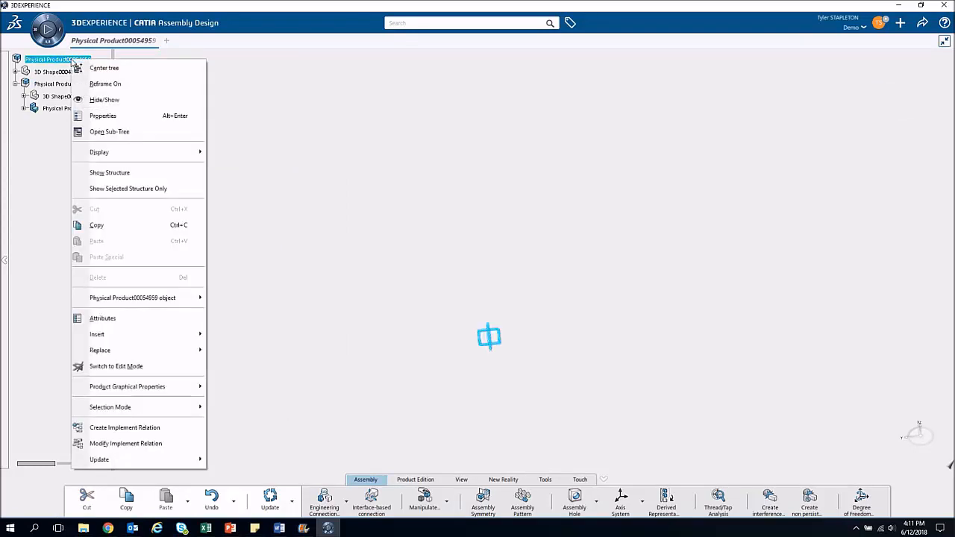
left_click(112, 119)
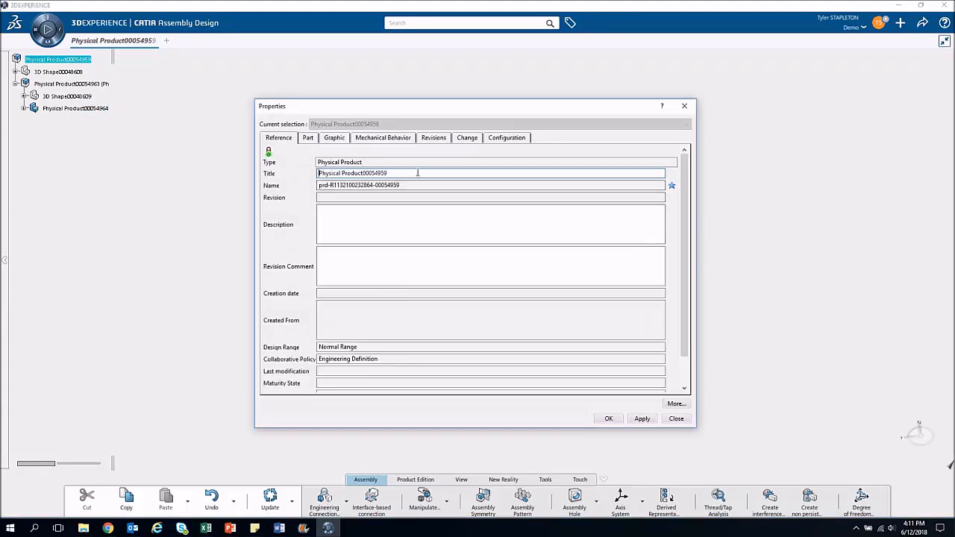
left_click_drag(418, 173, 302, 177)
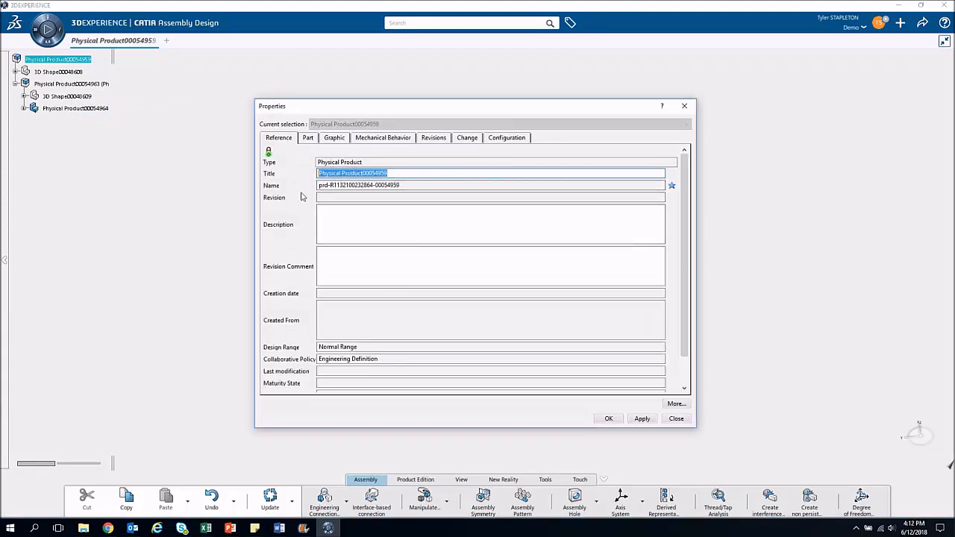
type("Practice Ass")
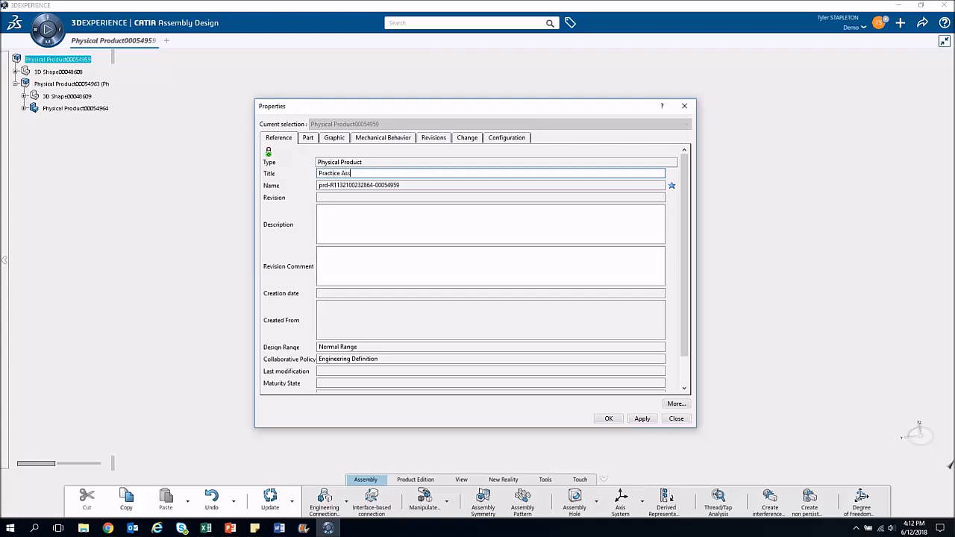
type("embly")
key("Return")
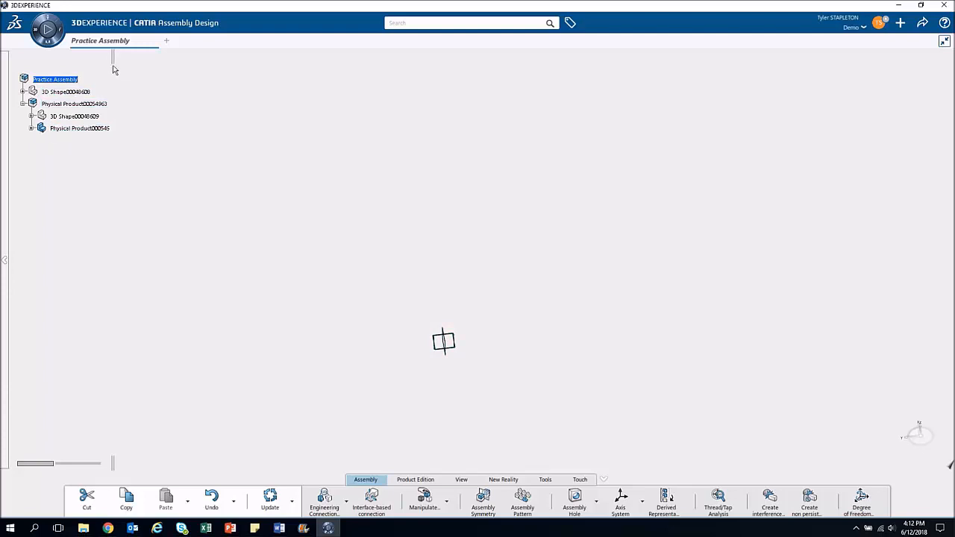
- Widen the tree, expand the part inside the sub-product, and activate its 3D Shape for Part Design
left_click_drag(112, 59, 129, 59)
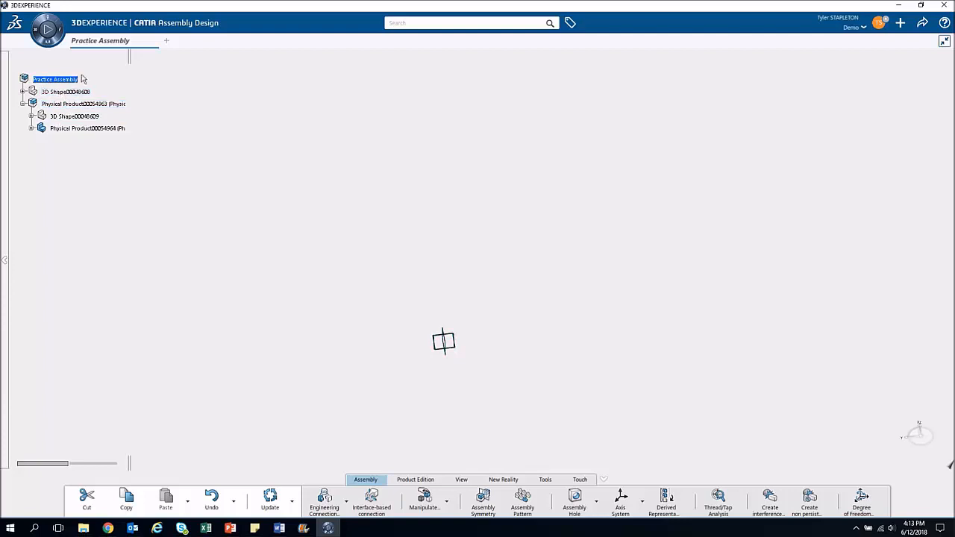
left_click(32, 128)
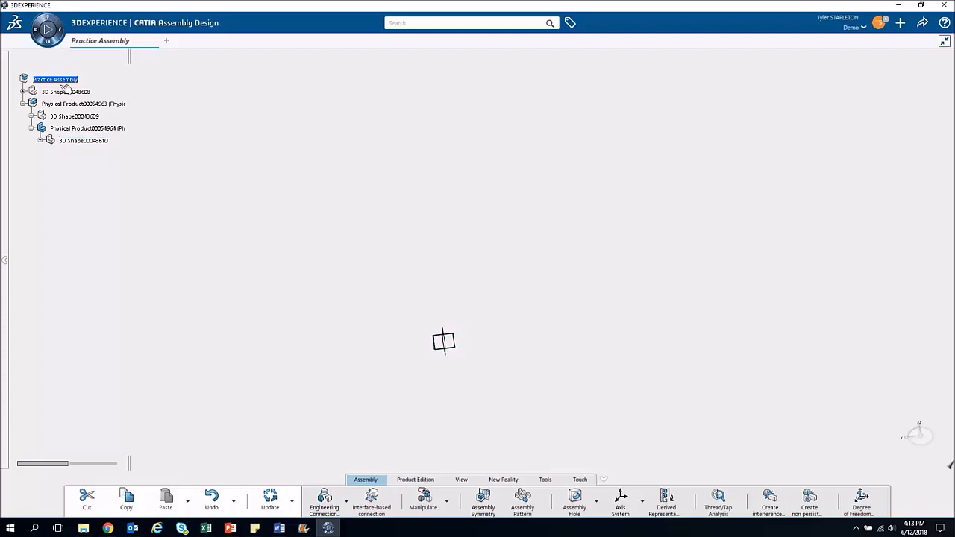
double_click(86, 141)
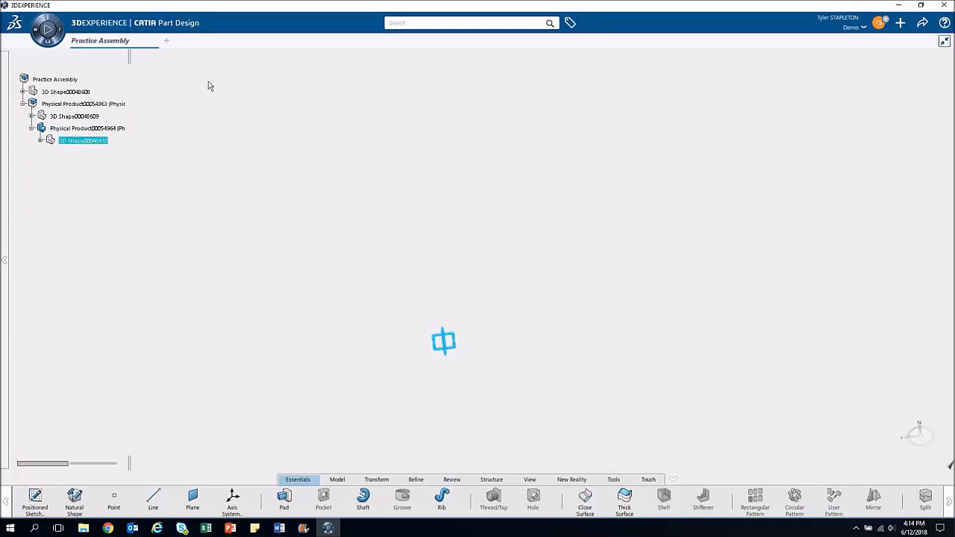
double_click(79, 129)
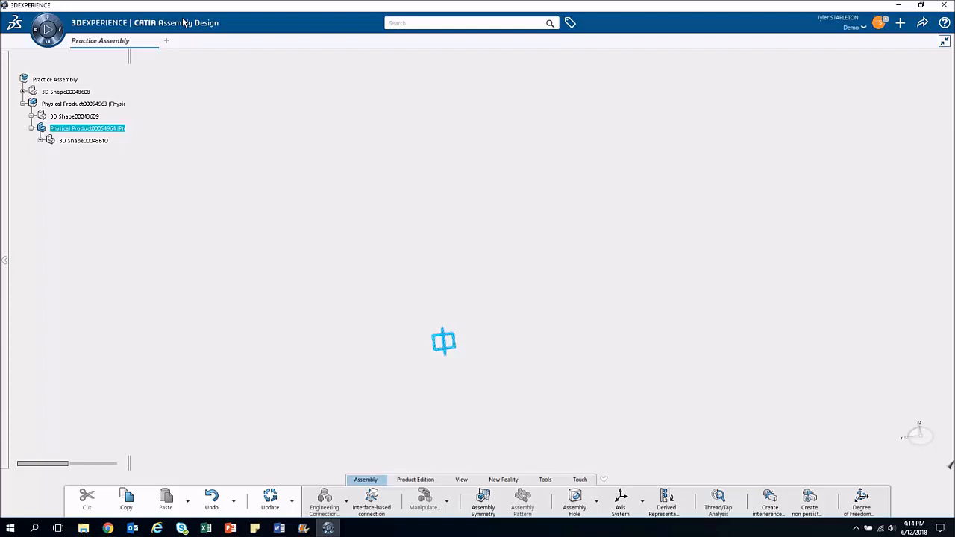
double_click(78, 142)
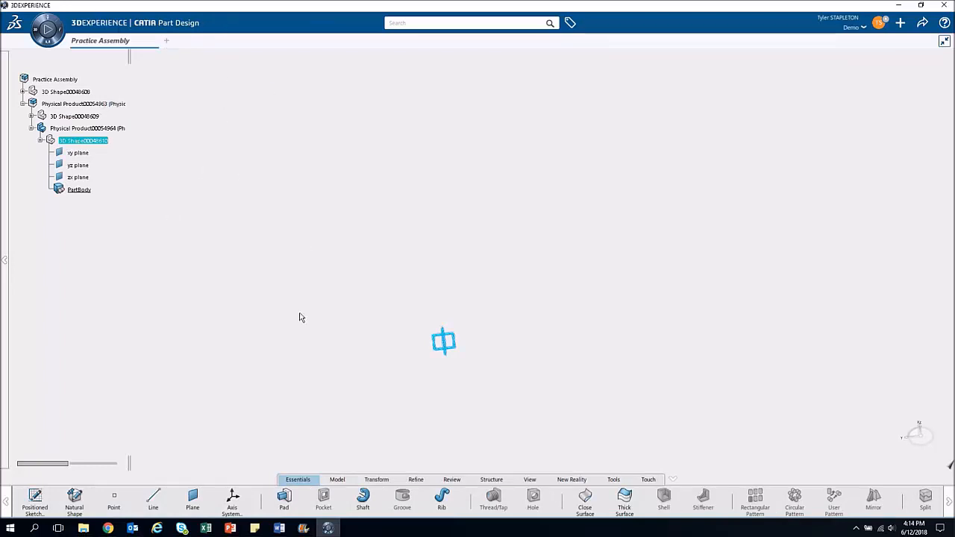
- Start a positioned sketch on the yz plane of the part's 3D Shape
middle_click_drag(399, 345, 476, 317)
middle_click_drag(403, 234, 322, 190)
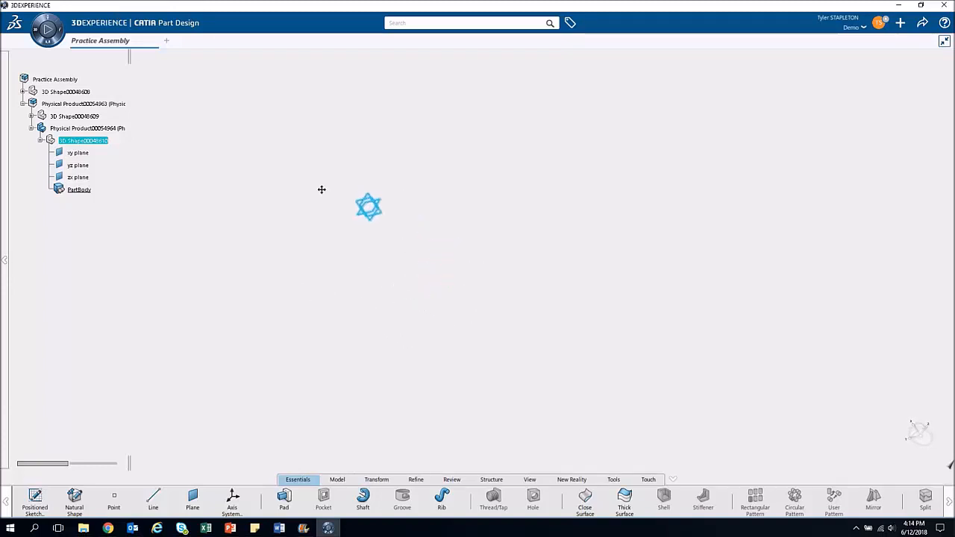
middle_click_drag(333, 276, 366, 301)
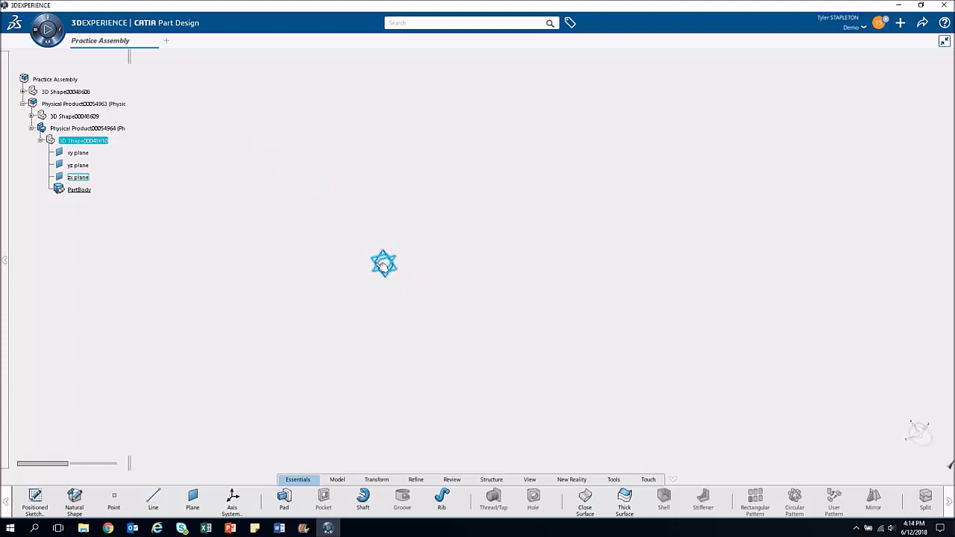
left_click(382, 272)
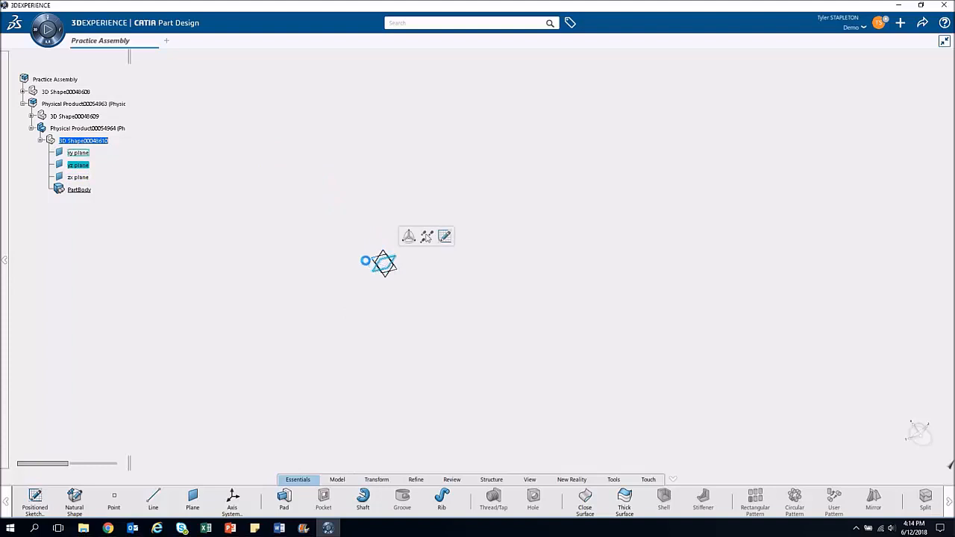
left_click(382, 265)
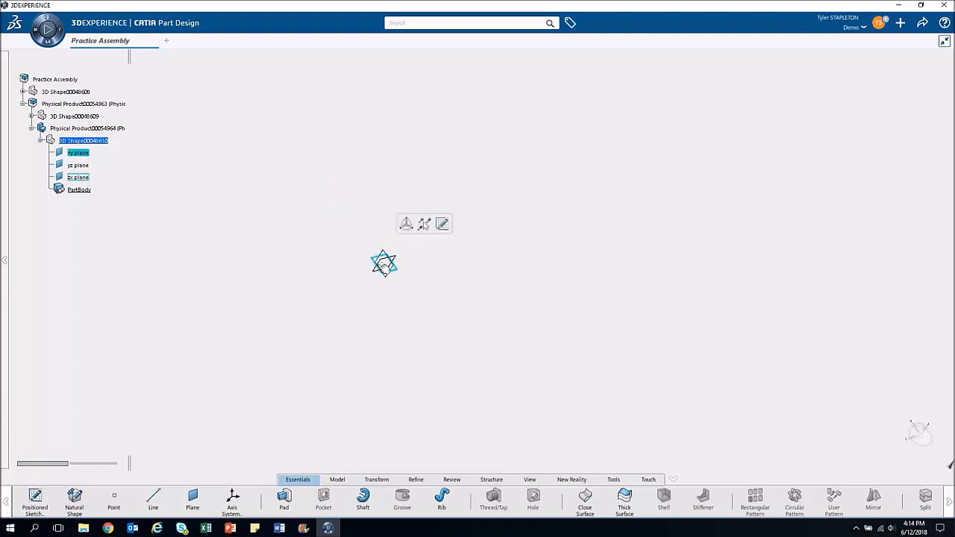
left_click(382, 268)
left_click(405, 277)
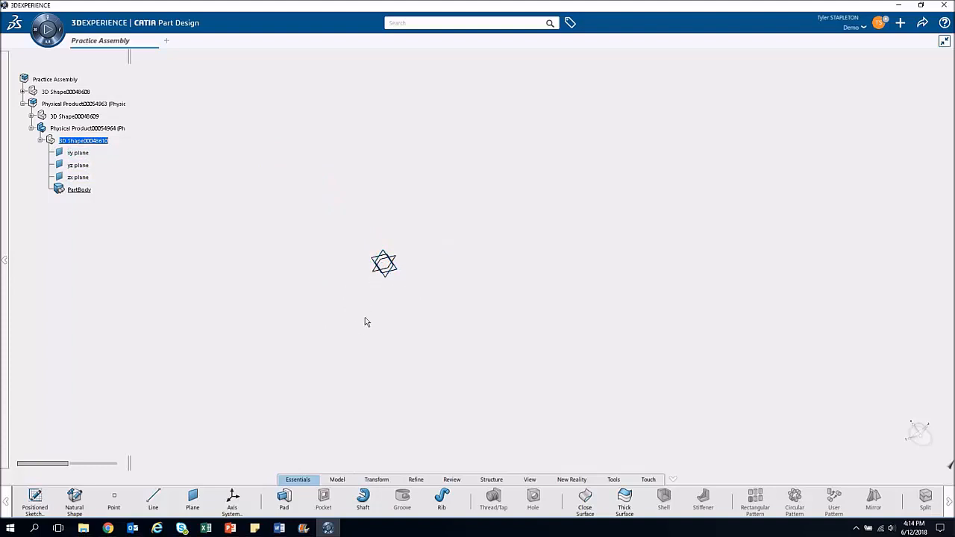
left_click(383, 271)
left_click(37, 501)
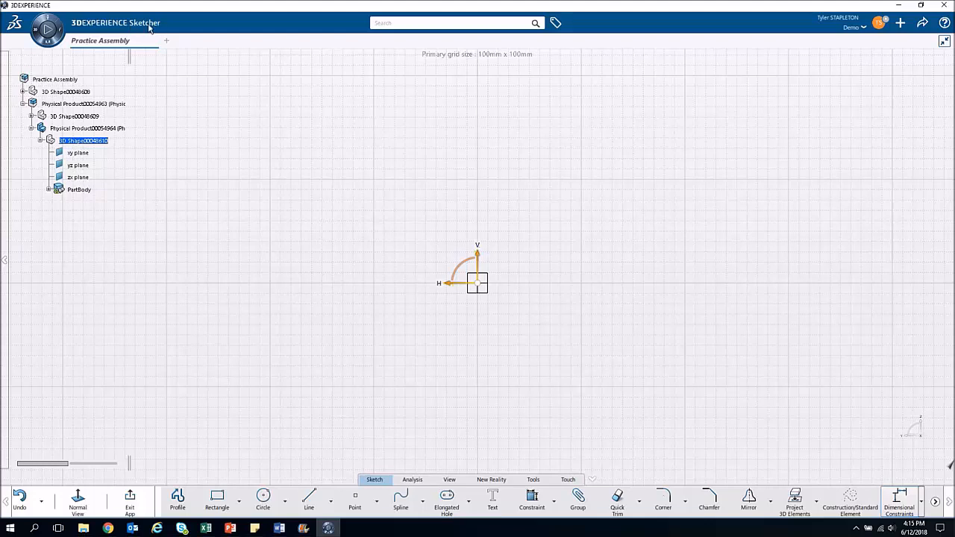
- Sketch a circle centred on the sketch origin
left_click(263, 496)
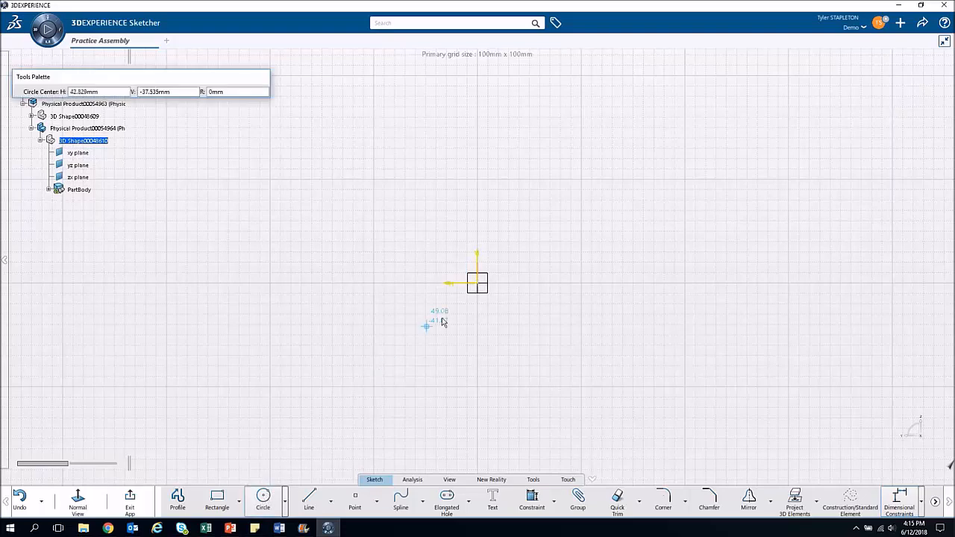
left_click(478, 283)
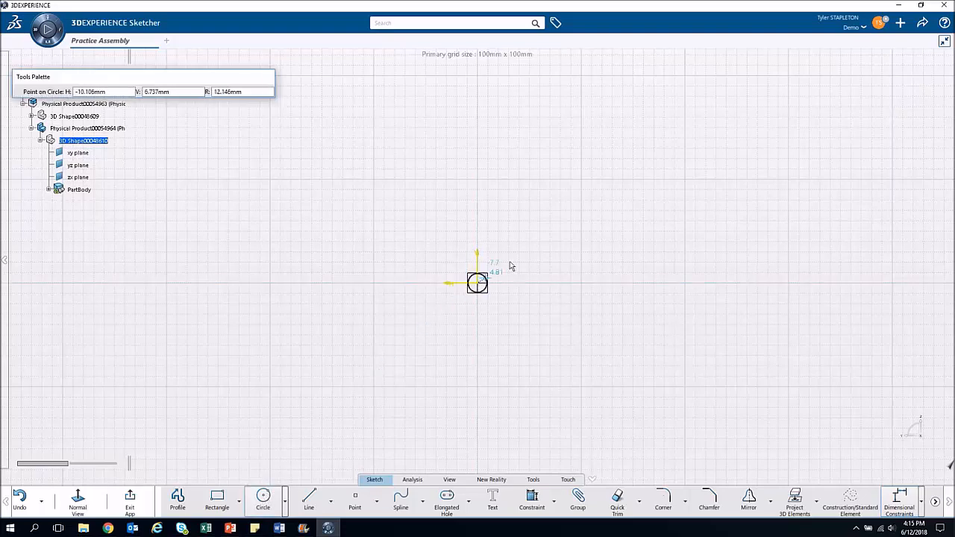
left_click(539, 221)
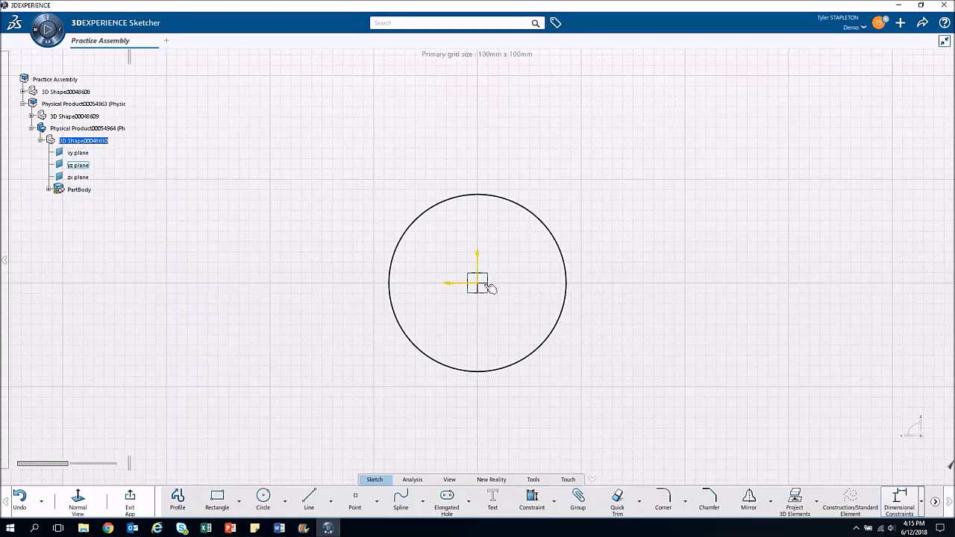
- Resize the unconstrained circle freehand to about 145 mm in diameter, keeping its centre at the origin
left_click(514, 204)
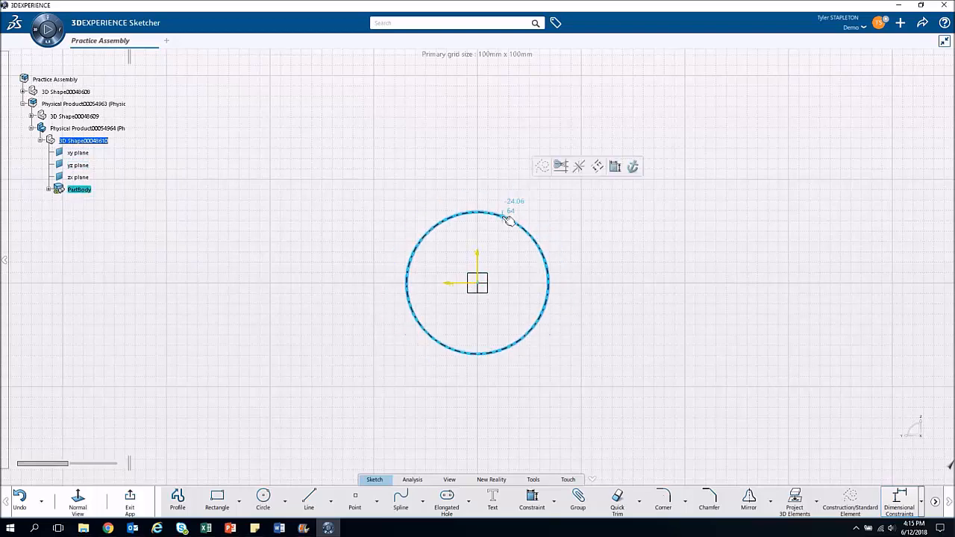
left_click(483, 288)
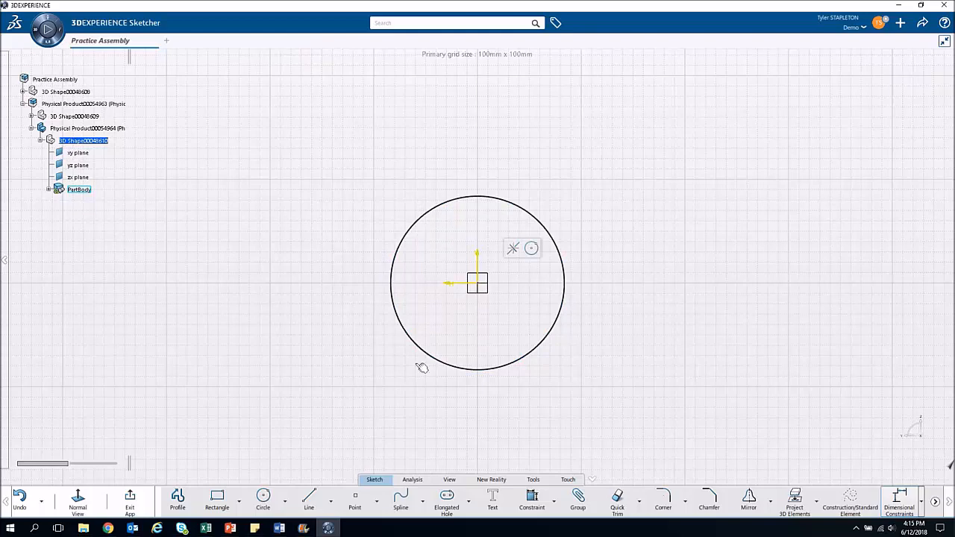
left_click(507, 359)
mouse_move(508, 359)
left_mouse_down()
mouse_move(510, 336)
mouse_move(518, 351)
mouse_move(503, 326)
mouse_move(518, 347)
left_mouse_up()
left_click(554, 387)
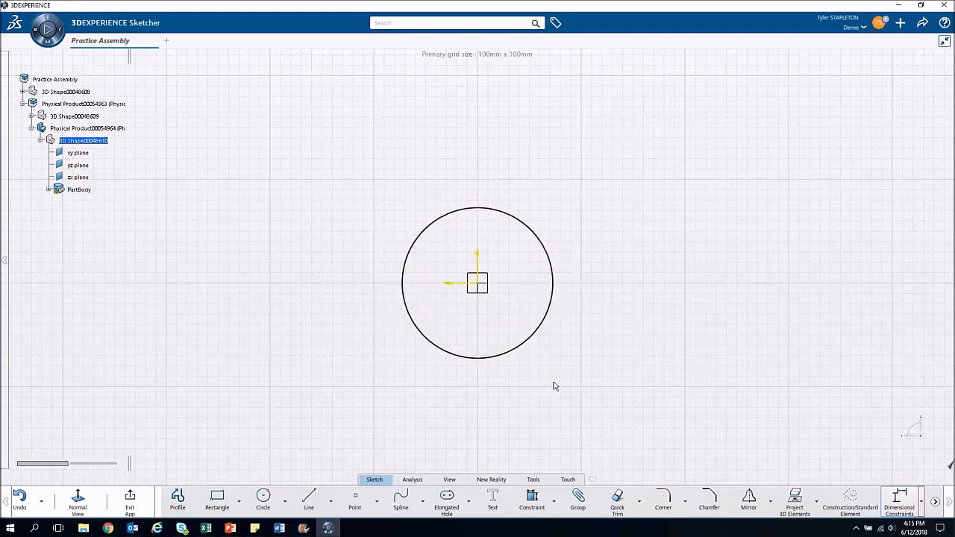
- Constrain the circle with a diameter dimension of 100 mm
left_click(545, 329)
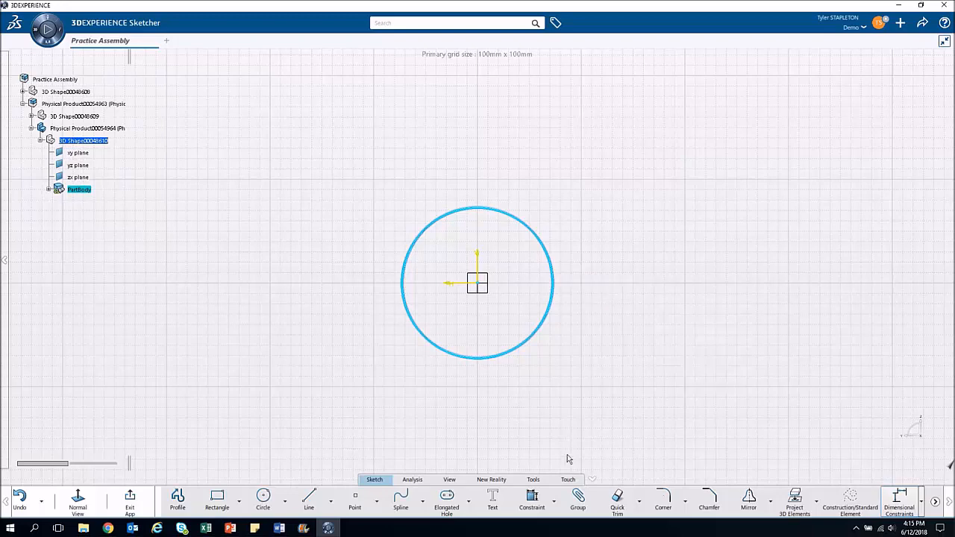
left_click(534, 499)
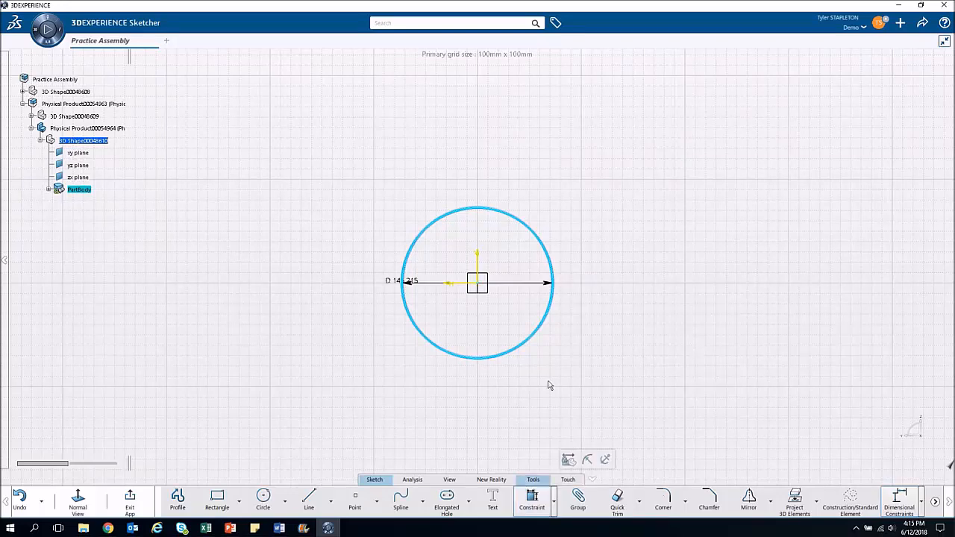
left_click(557, 205)
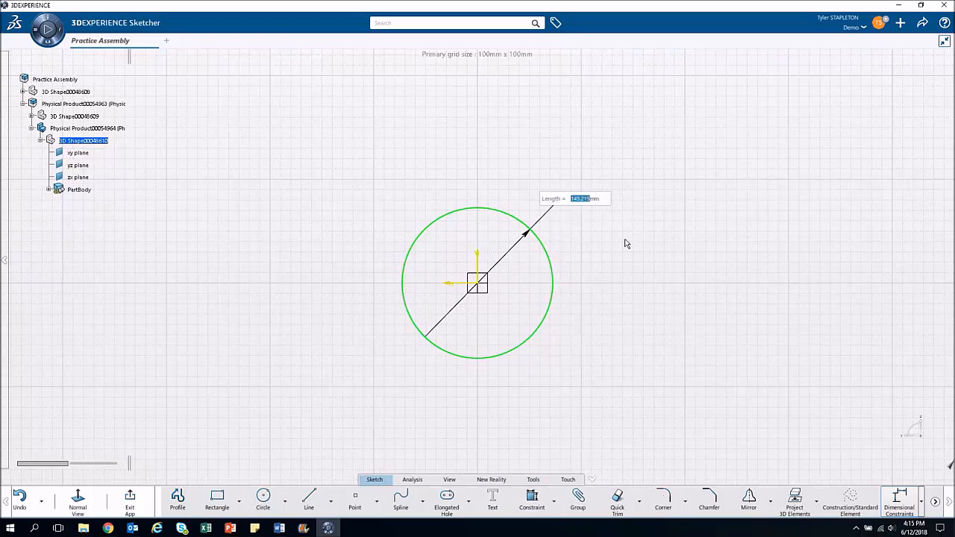
type("100")
key("Return")
middle_click_drag(571, 312, 593, 282)
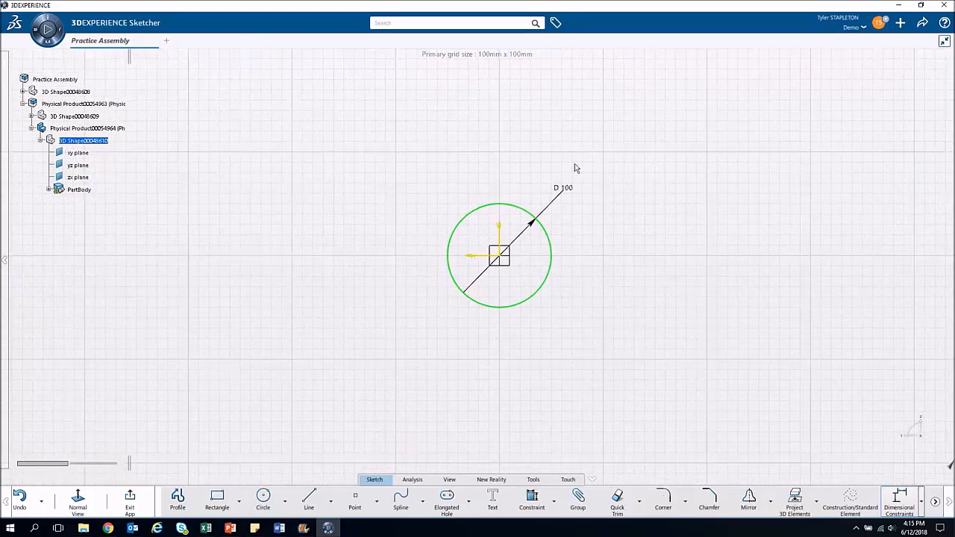
- Replace the circle's diameter dimension with a radius dimension placed outside its upper-right edge
left_click(564, 189)
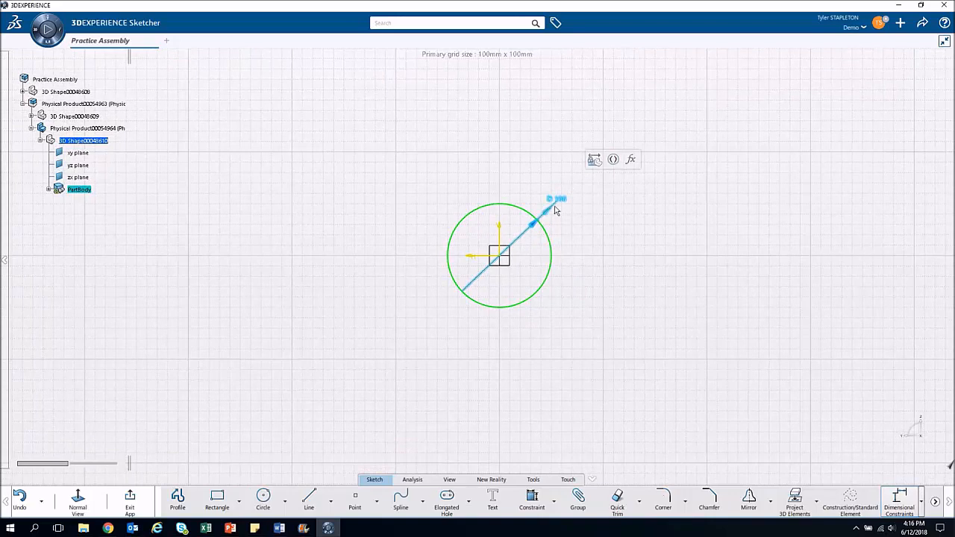
key("Delete")
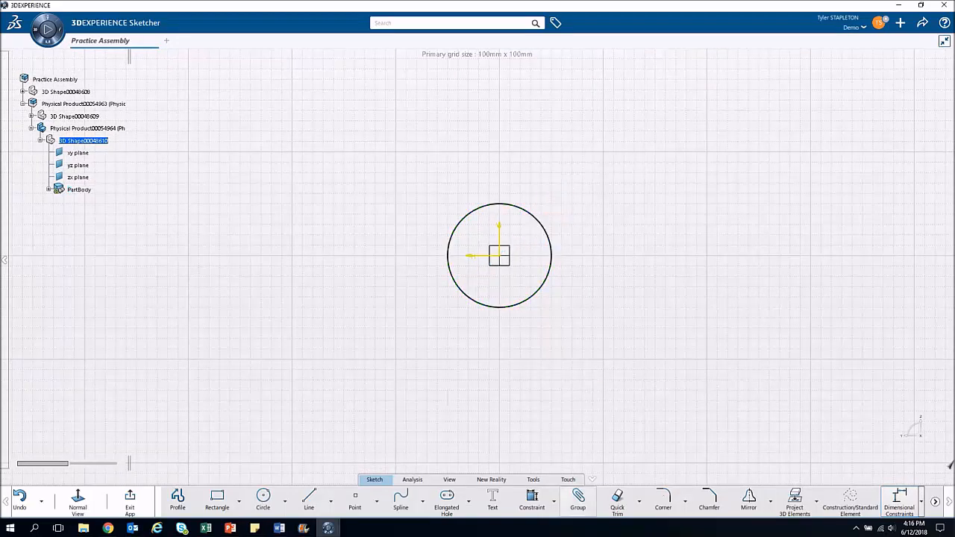
left_click(532, 499)
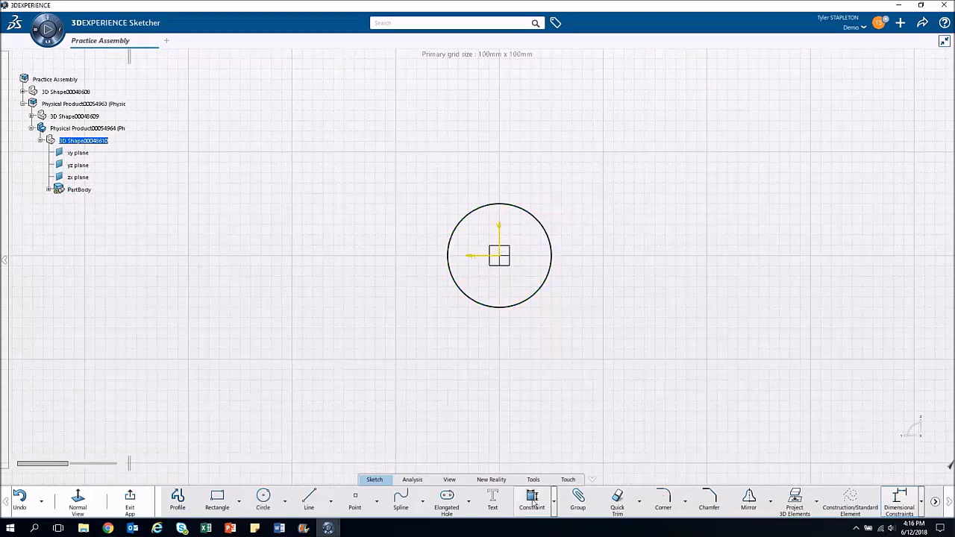
left_click(551, 234)
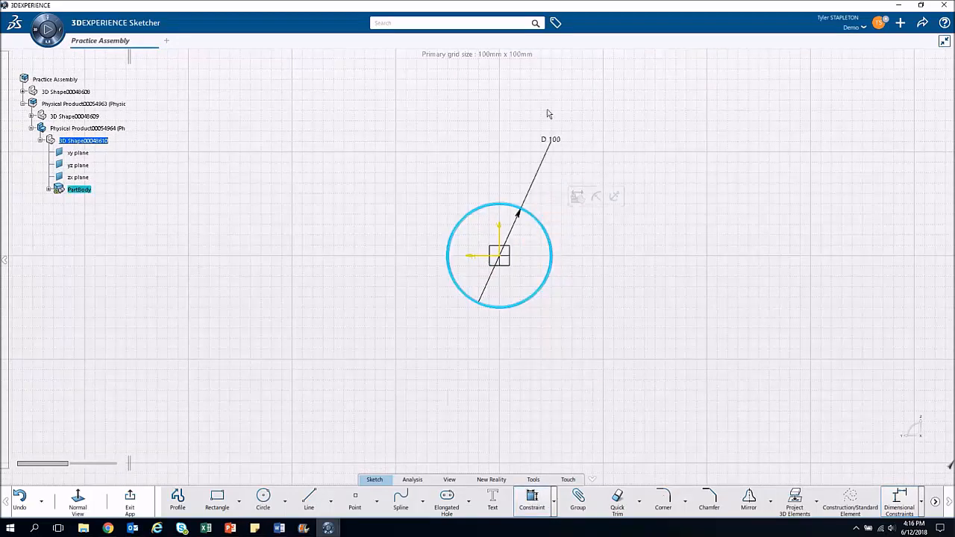
right_click(565, 210)
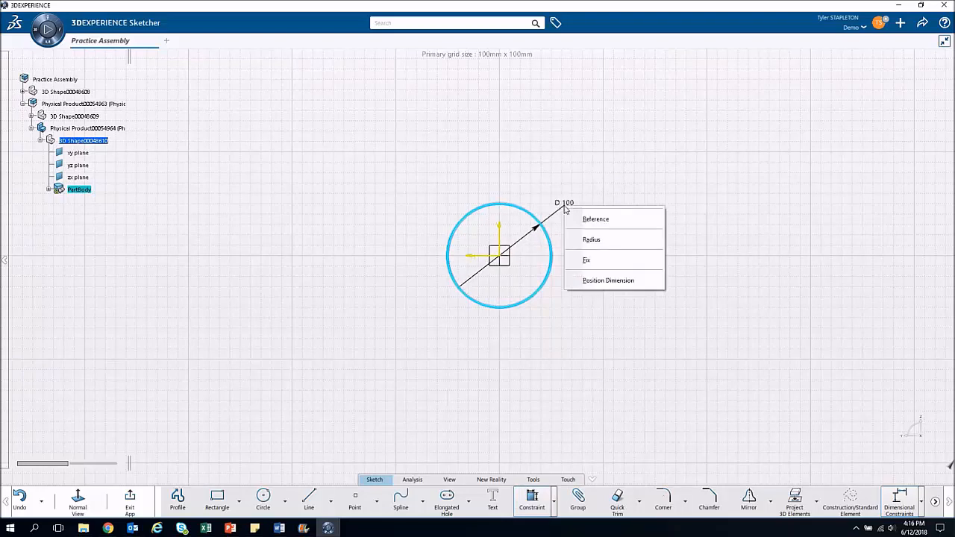
left_click(581, 239)
left_click(431, 281)
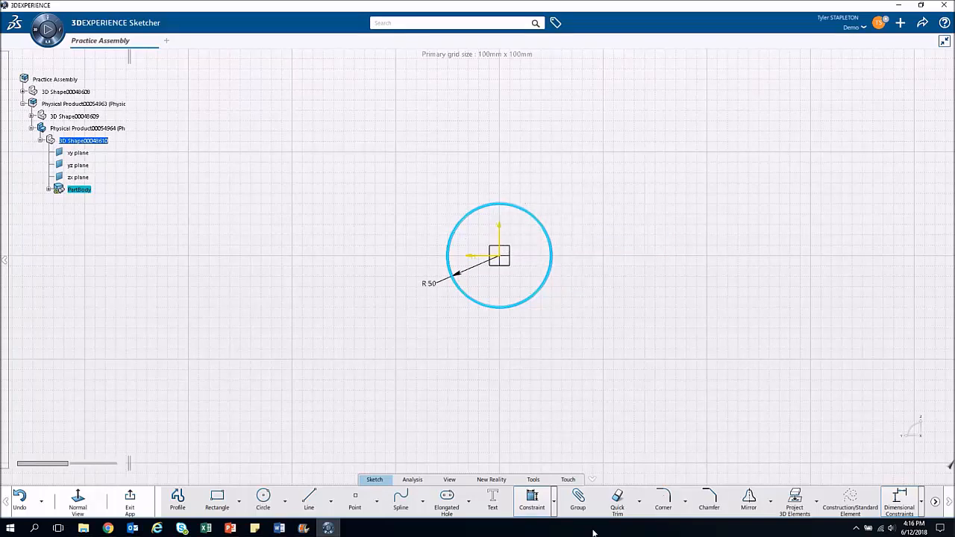
left_click_drag(429, 284, 560, 207)
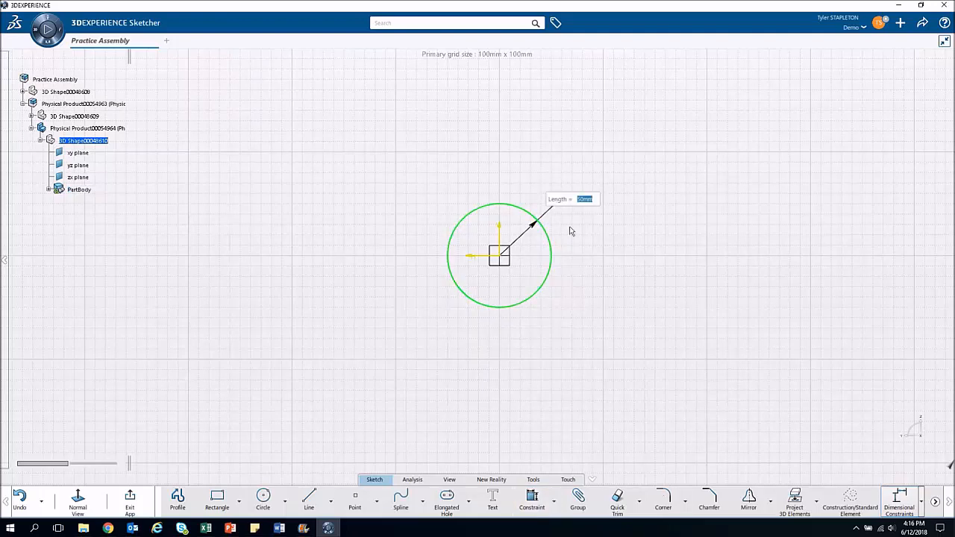
left_click(447, 255)
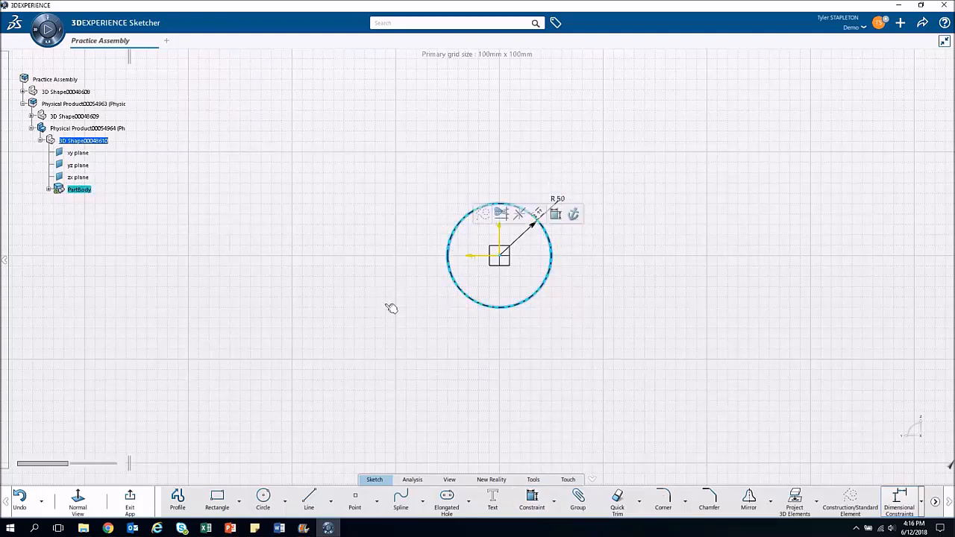
left_click(478, 251)
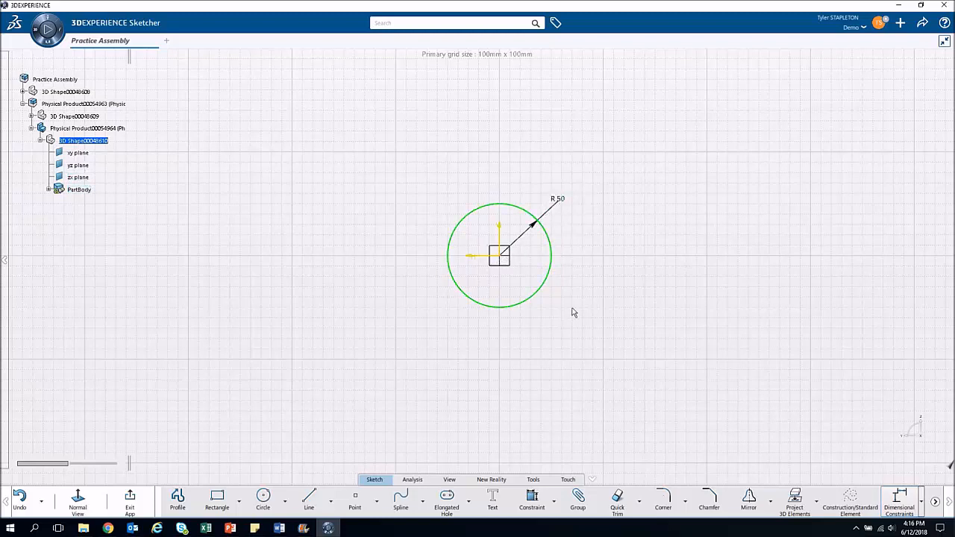
- Save the current work locally
key("ctrl+s")
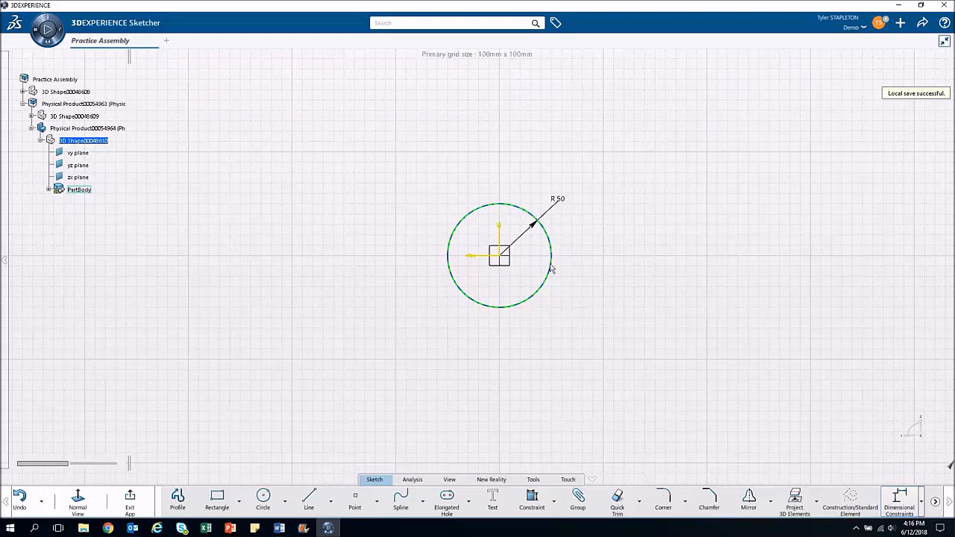
- Add a diameter dimension to the already radius-dimensioned circle, placed outside its upper-left edge
left_click(532, 498)
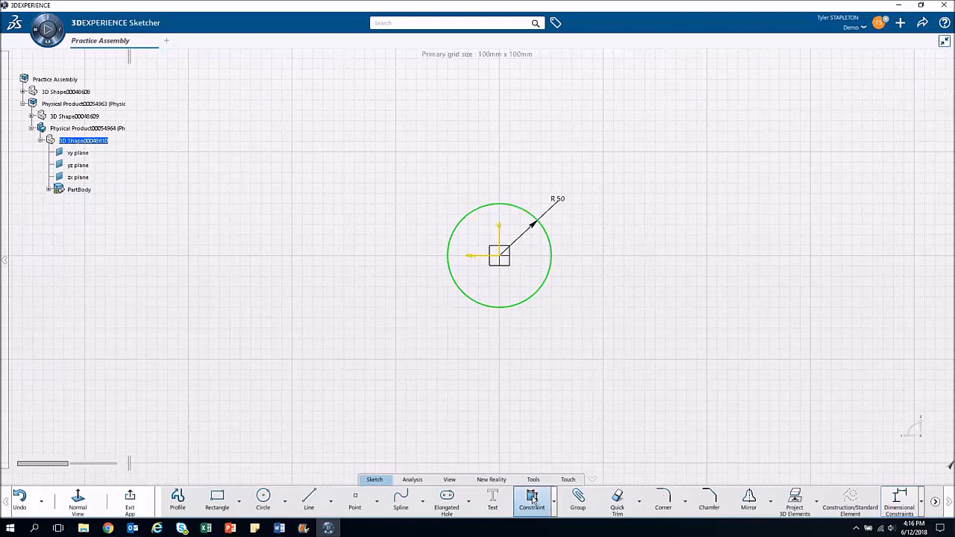
left_click(448, 251)
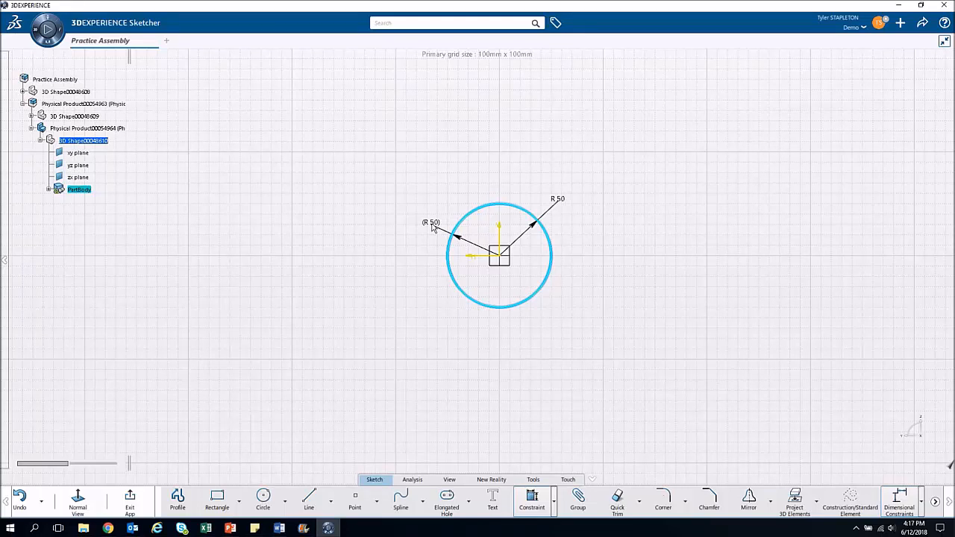
right_click(432, 227)
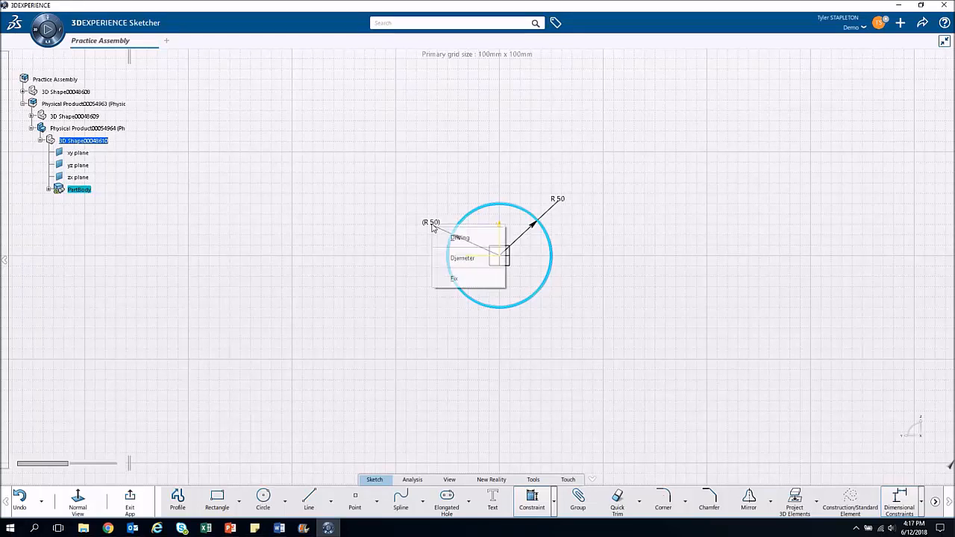
left_click(470, 264)
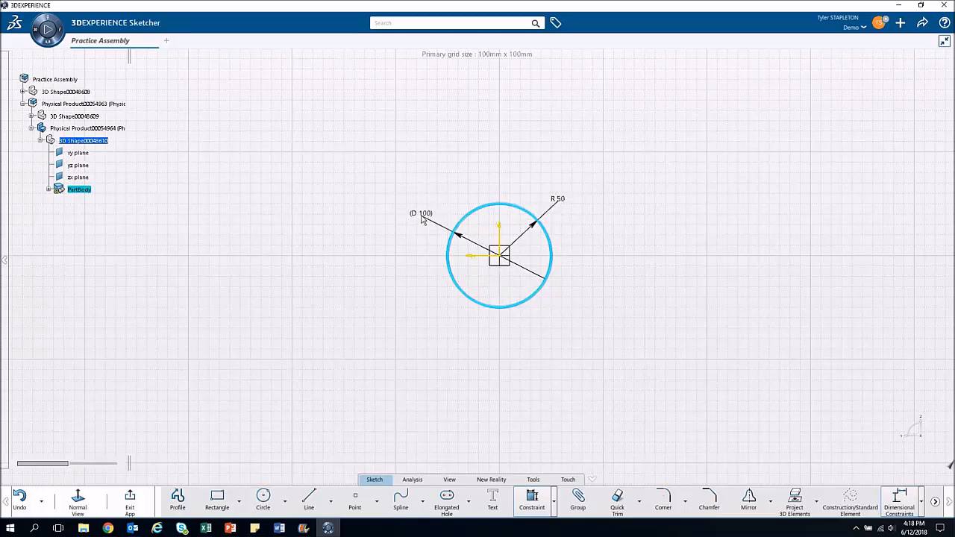
left_click(423, 226)
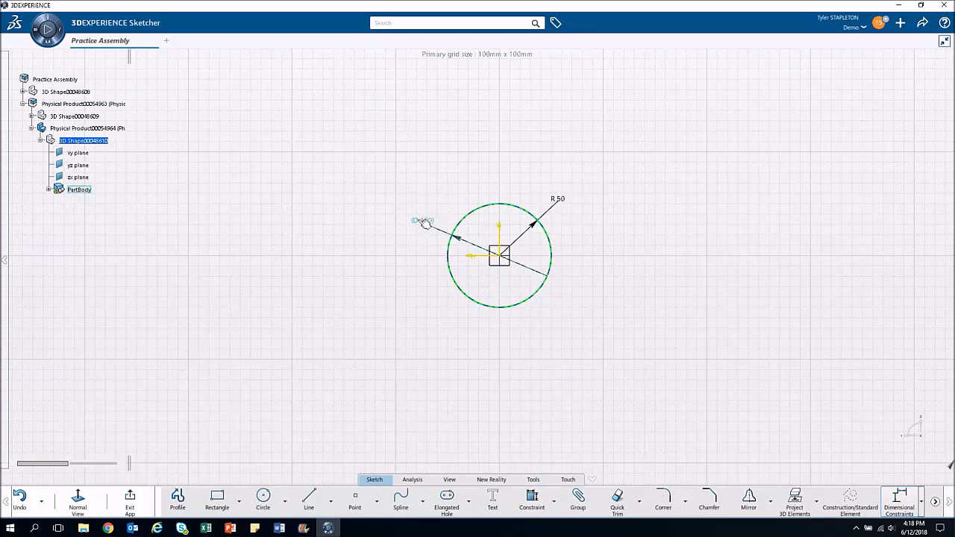
- Turn off the reference status of the circle's diameter dimension and set its value to 75 mm
double_click(423, 222)
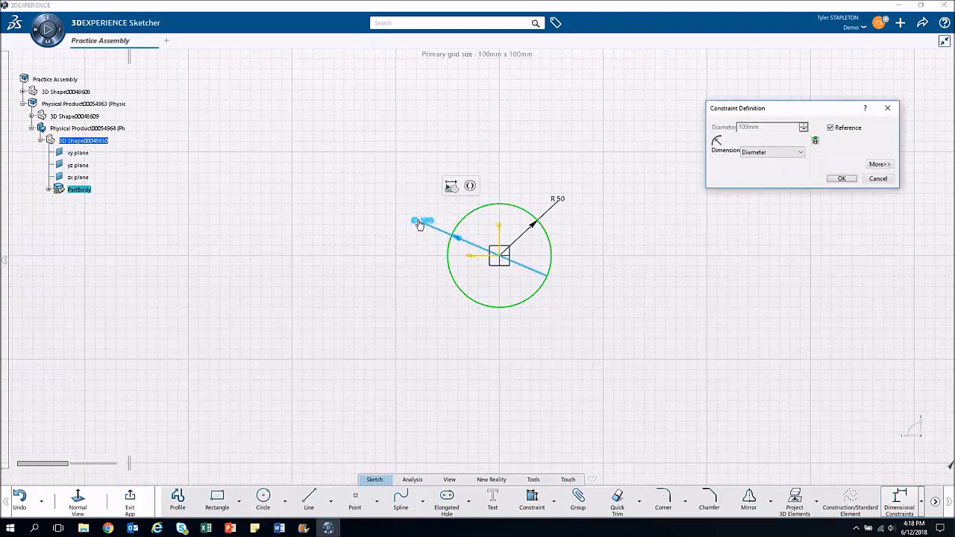
left_click(830, 129)
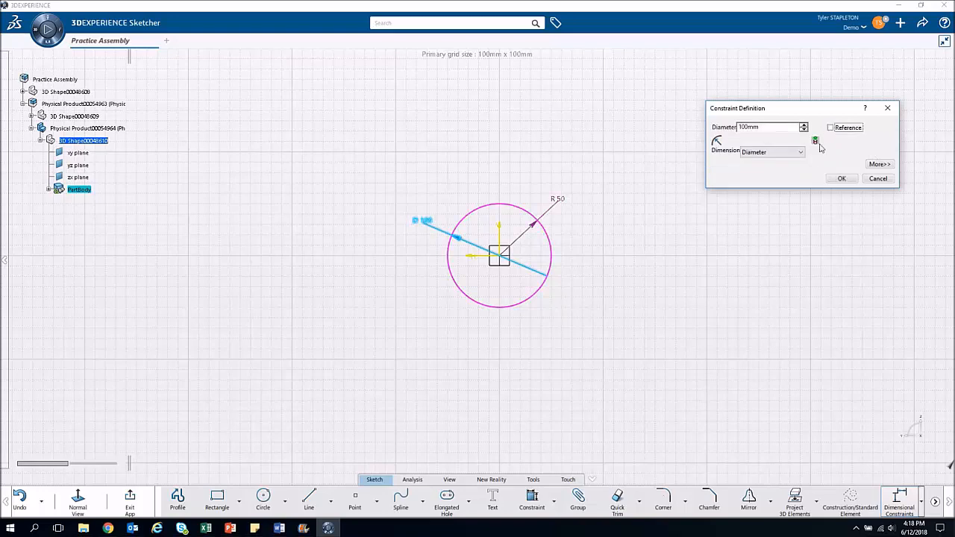
left_click(842, 179)
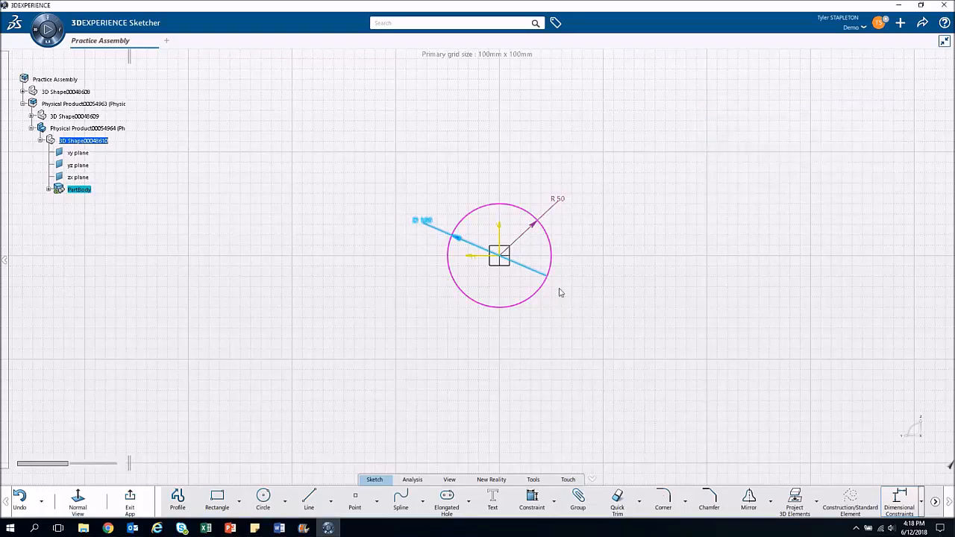
left_click(520, 329)
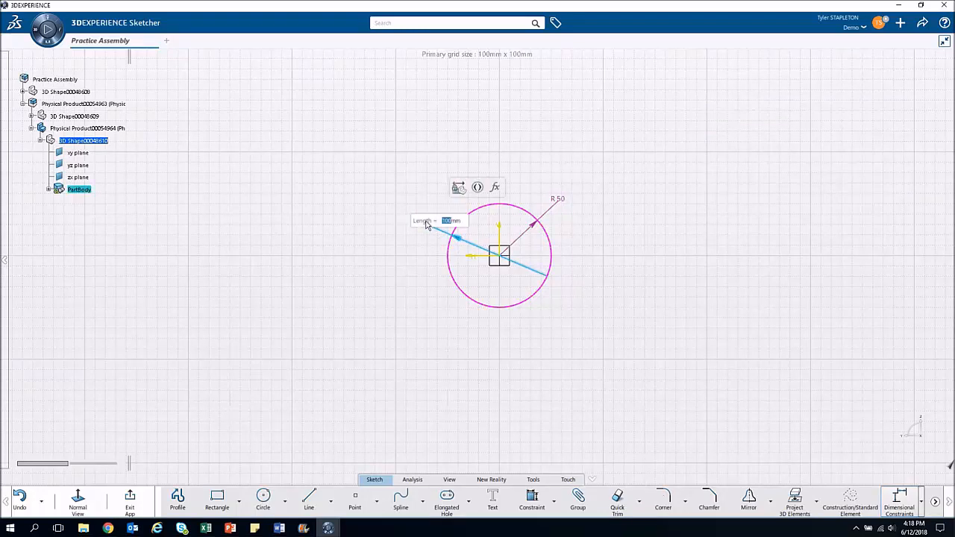
type("75")
key("Return")
left_click(397, 274)
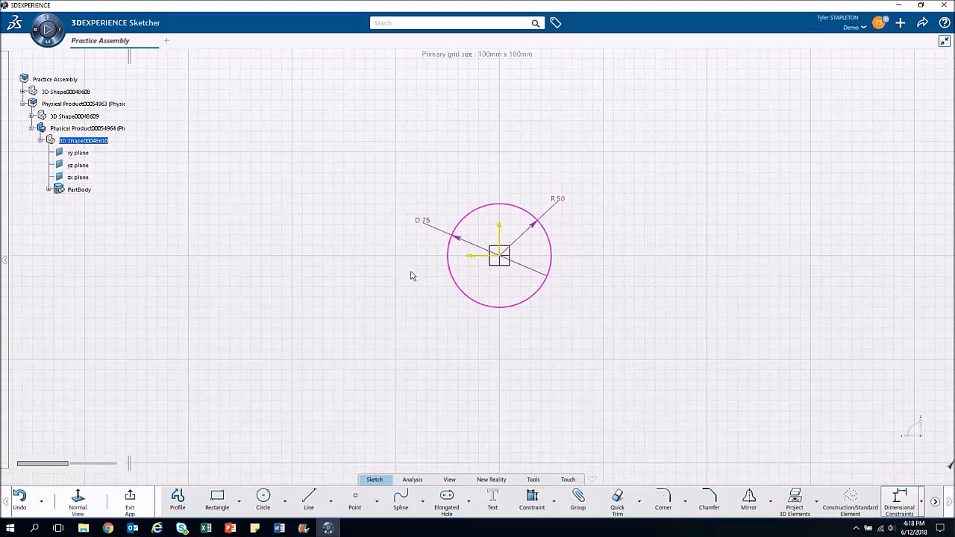
- Delete the redundant diameter dimension from the circle
left_click(433, 228)
key("Delete")
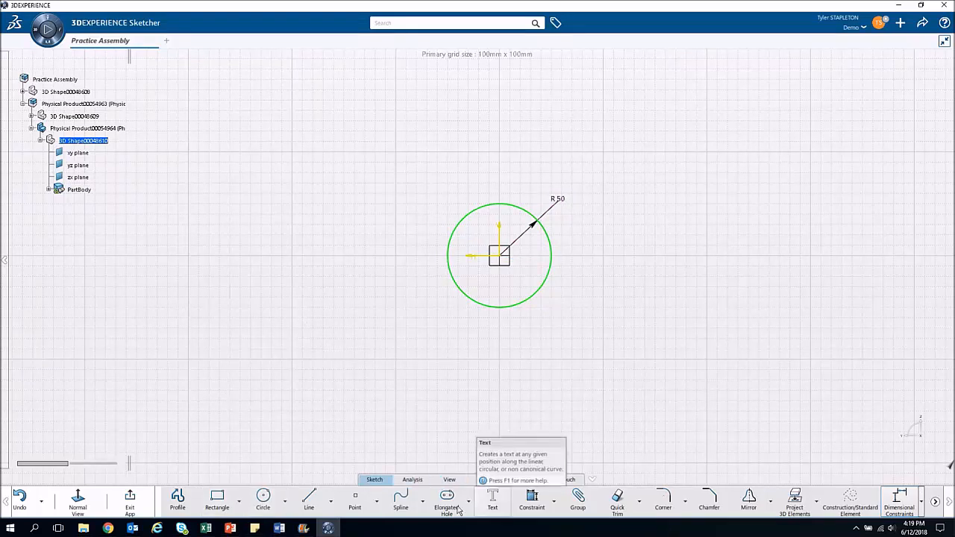
left_click(285, 503)
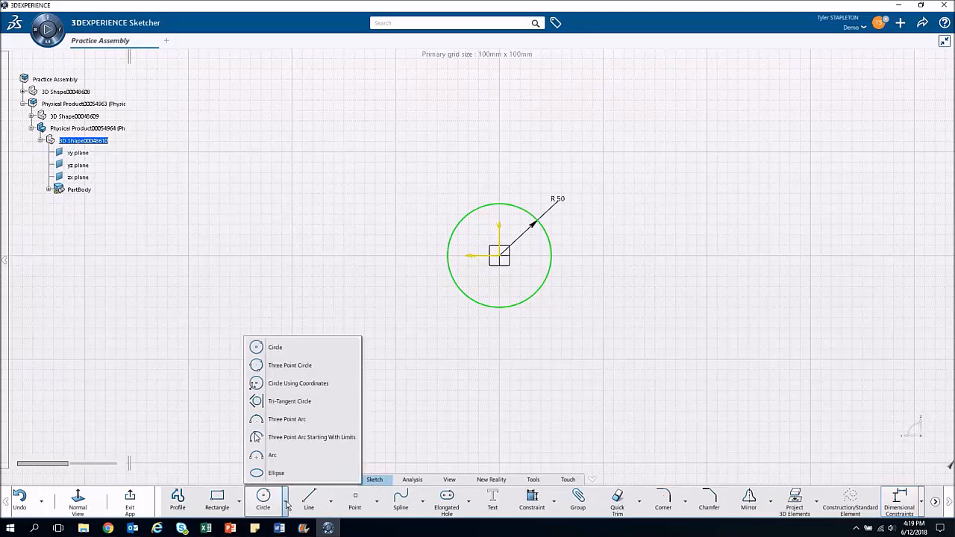
left_click(331, 505)
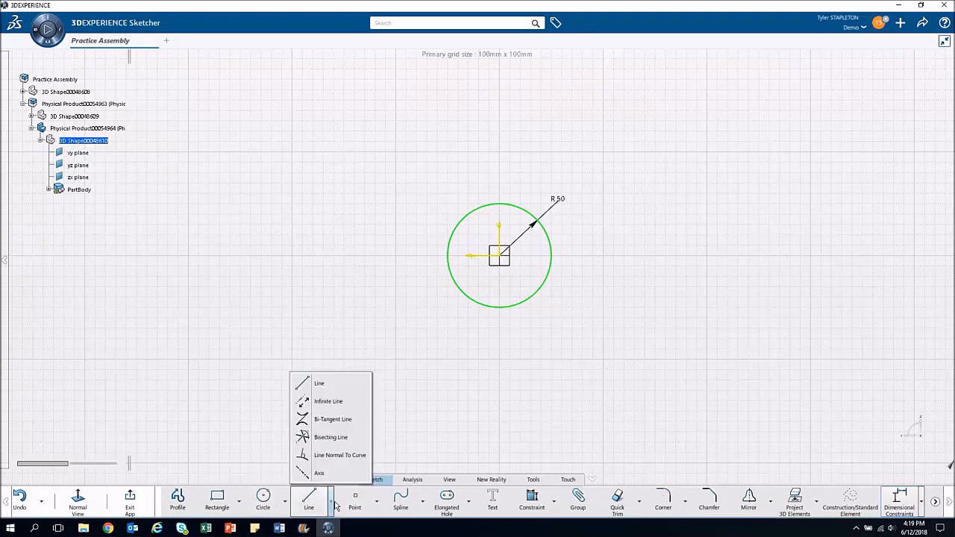
left_click(378, 502)
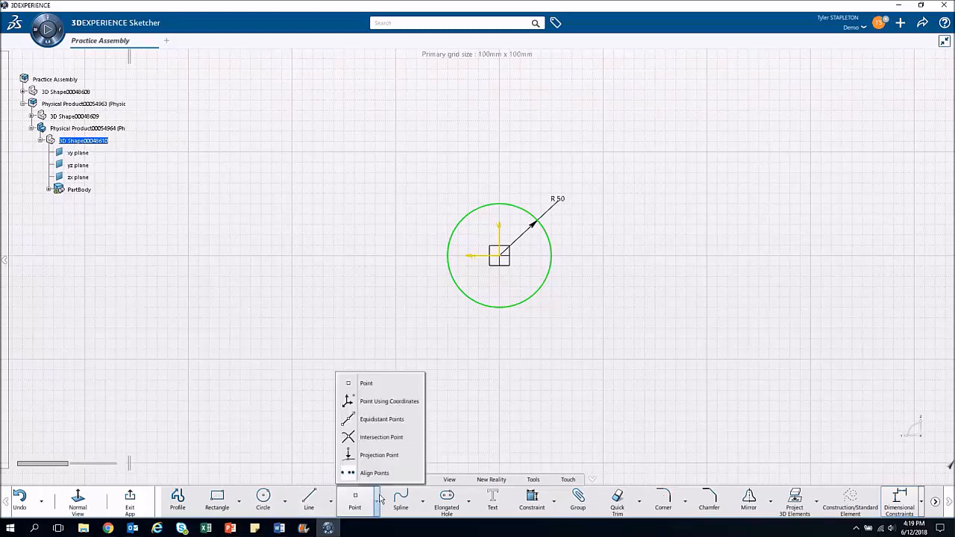
left_click(548, 377)
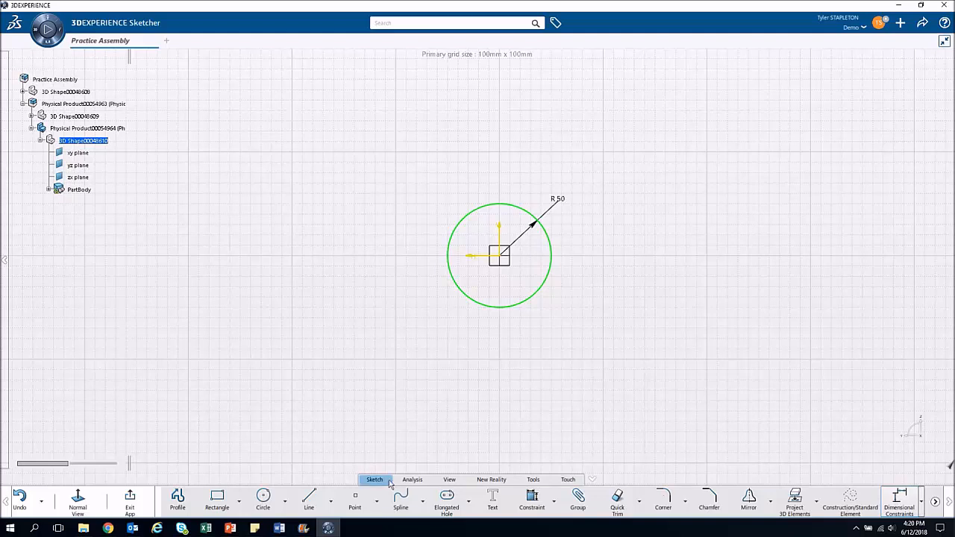
- Exit the sketch and select the circle as the profile in the 3D part view
left_click(125, 510)
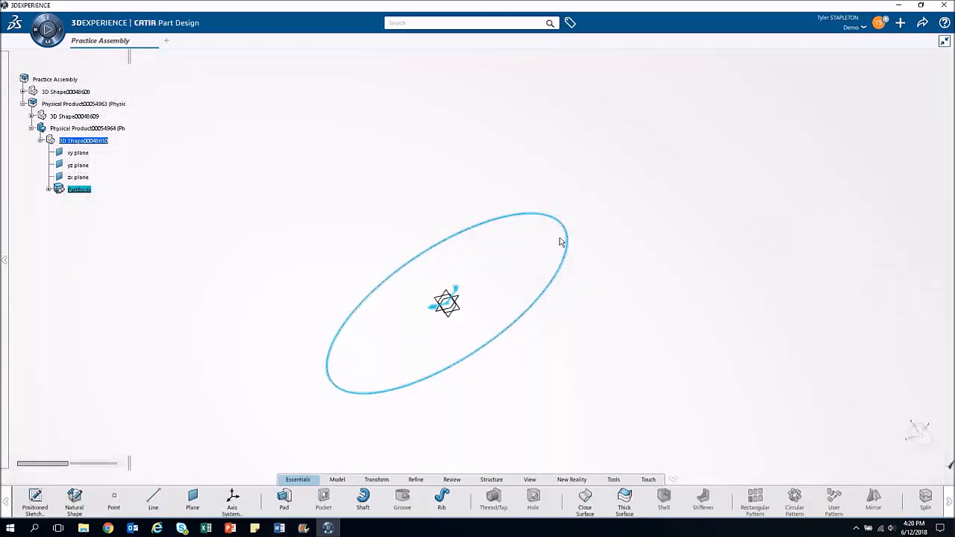
left_click(380, 236)
middle_click_drag(348, 436, 354, 463)
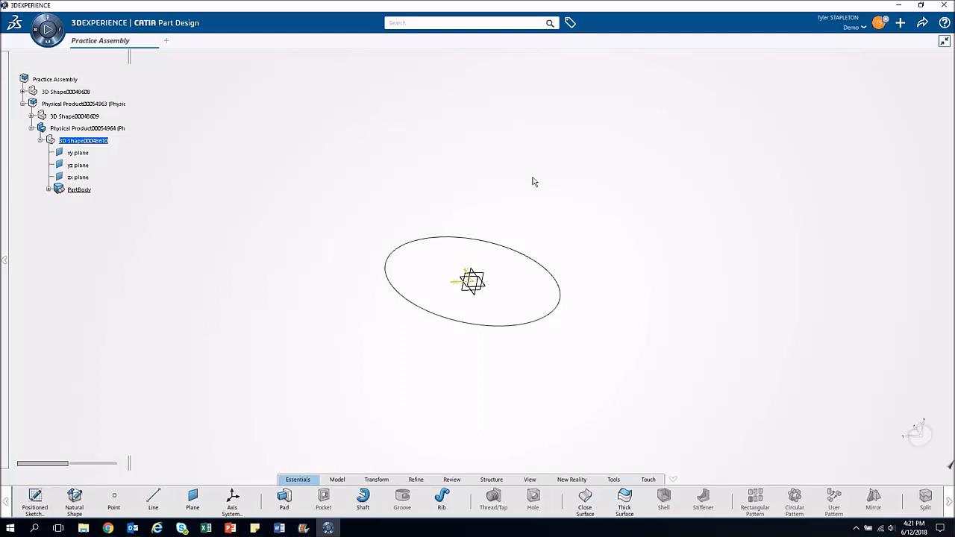
middle_click_drag(525, 237, 548, 179)
middle_click_drag(516, 328, 582, 296)
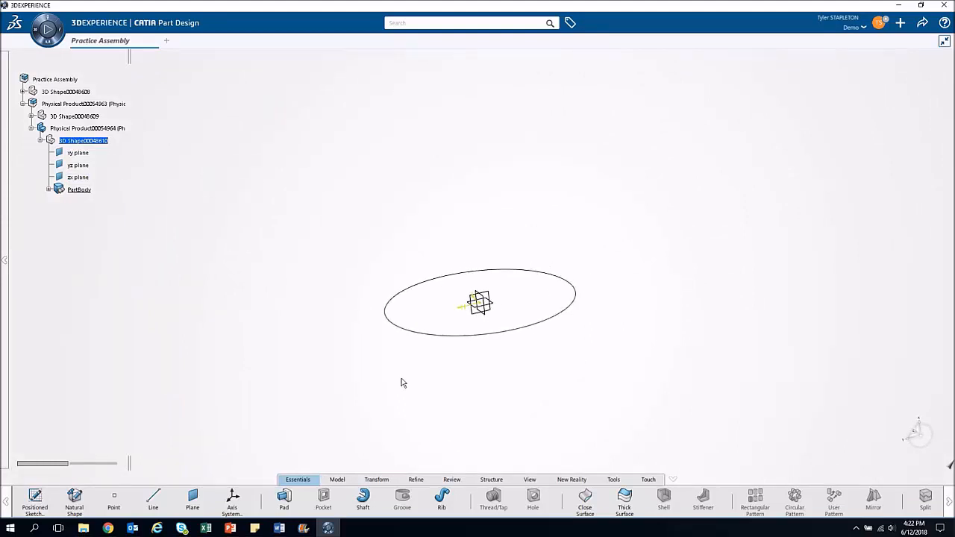
left_click(581, 298)
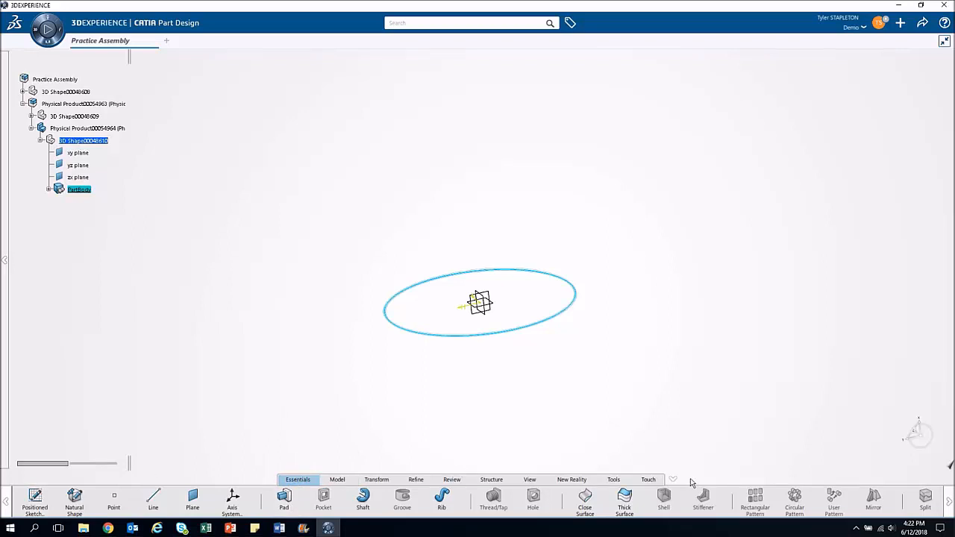
left_click(336, 480)
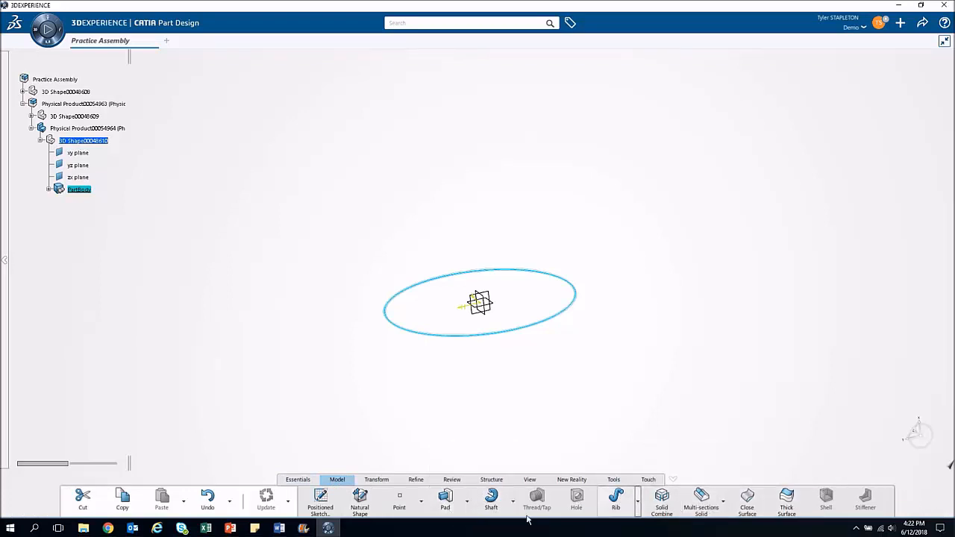
left_click(379, 482)
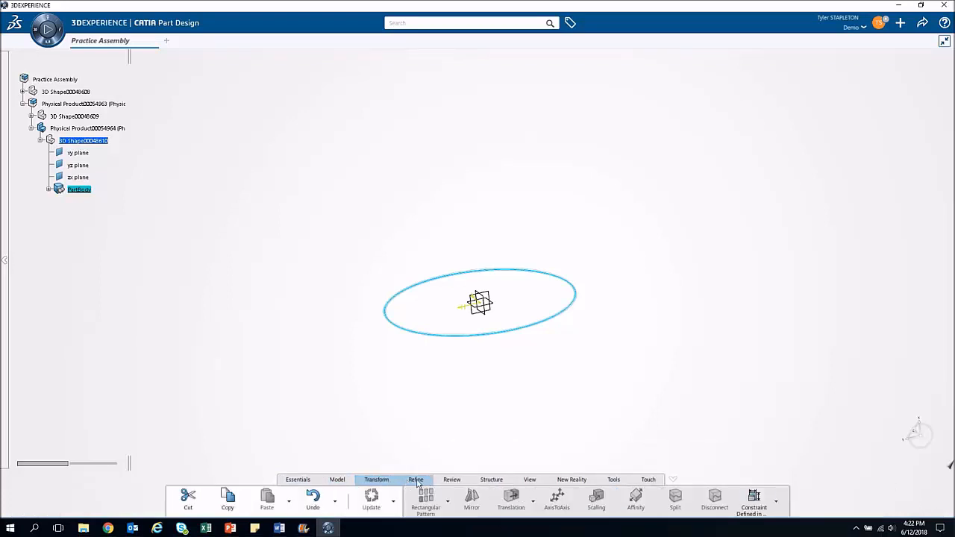
left_click(416, 479)
left_click(452, 480)
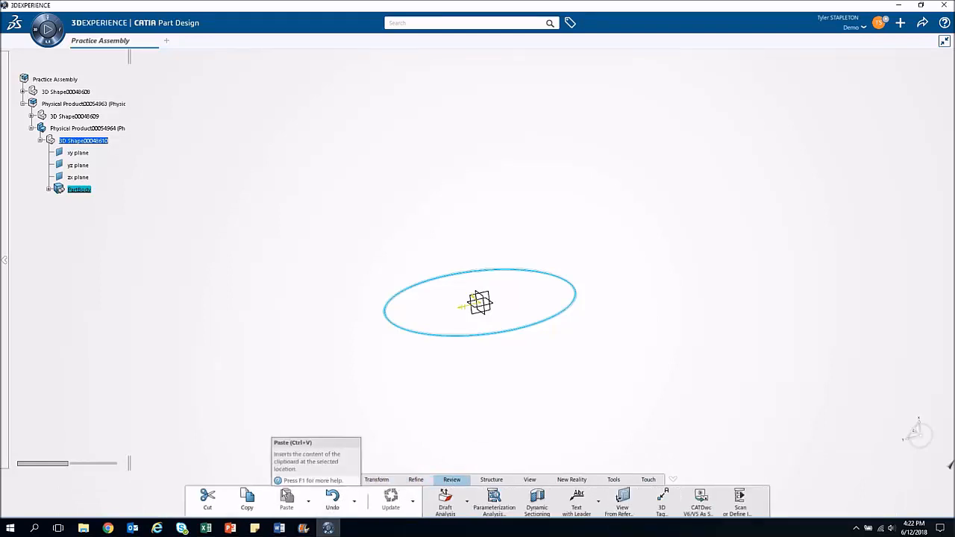
left_click(291, 483)
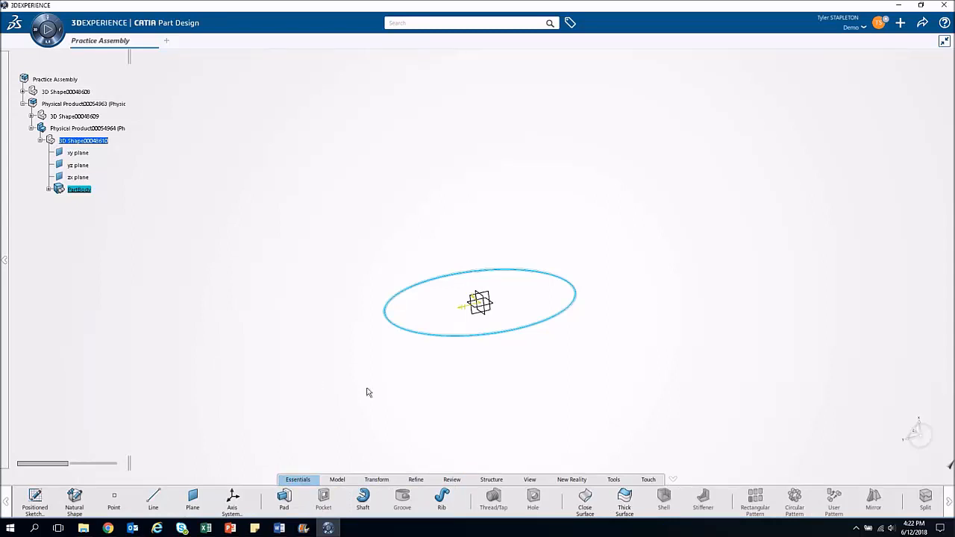
- Start a Pad from the circle sketch with a first limit of type Dimension and a length of 50 mm
left_click(295, 506)
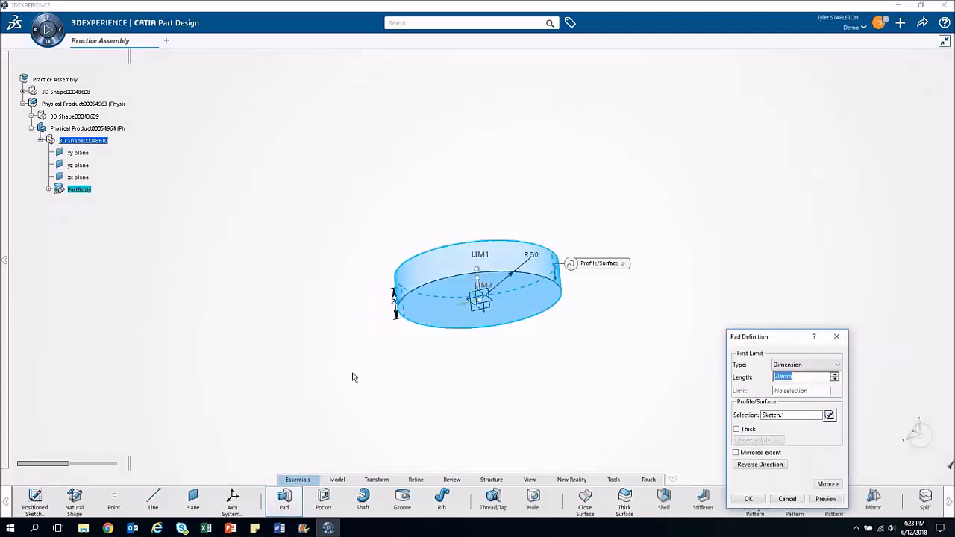
mouse_move(371, 377)
middle_mouse_down()
mouse_move(410, 294)
mouse_move(416, 333)
mouse_move(401, 378)
mouse_move(416, 337)
mouse_move(401, 320)
mouse_move(359, 344)
mouse_move(359, 371)
middle_mouse_up()
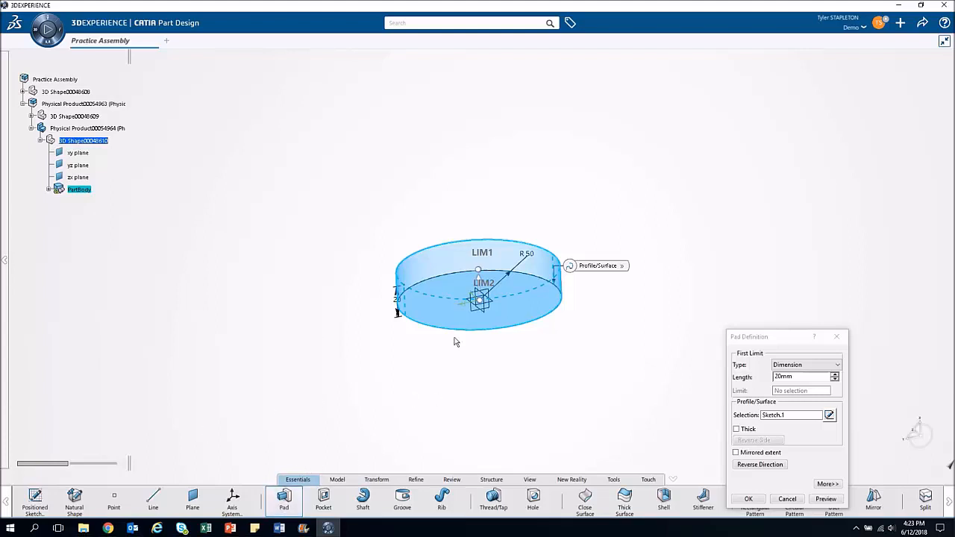
middle_click_drag(436, 370, 432, 391)
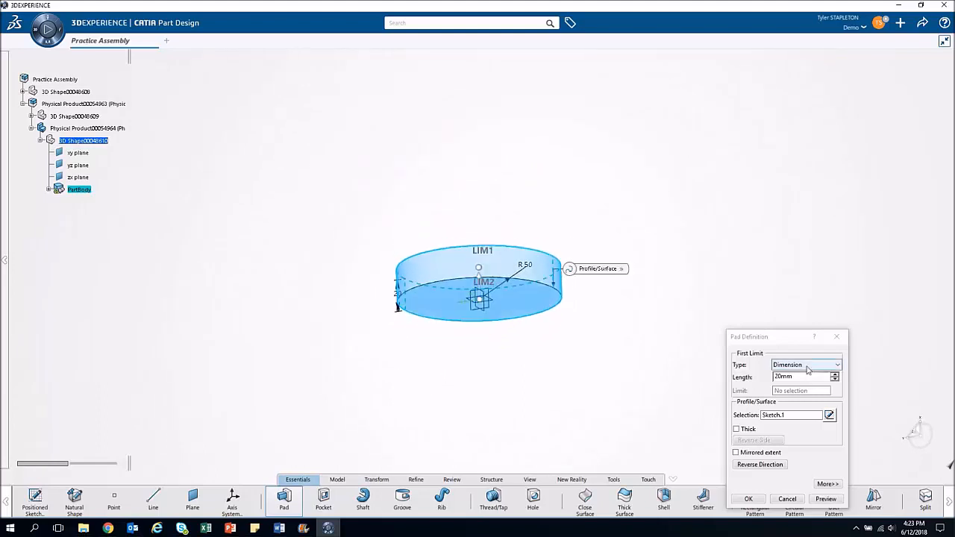
left_click(803, 377)
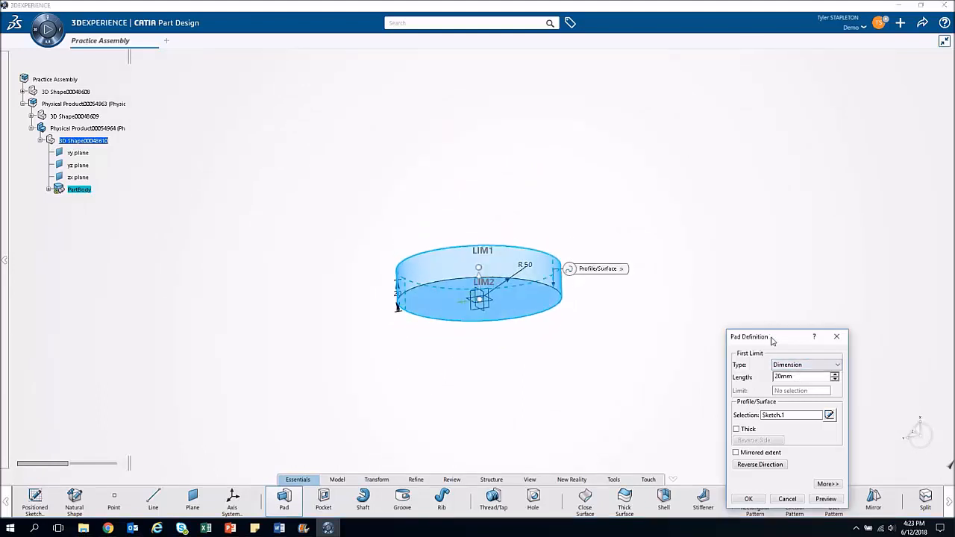
left_click_drag(772, 337, 782, 199)
double_click(812, 237)
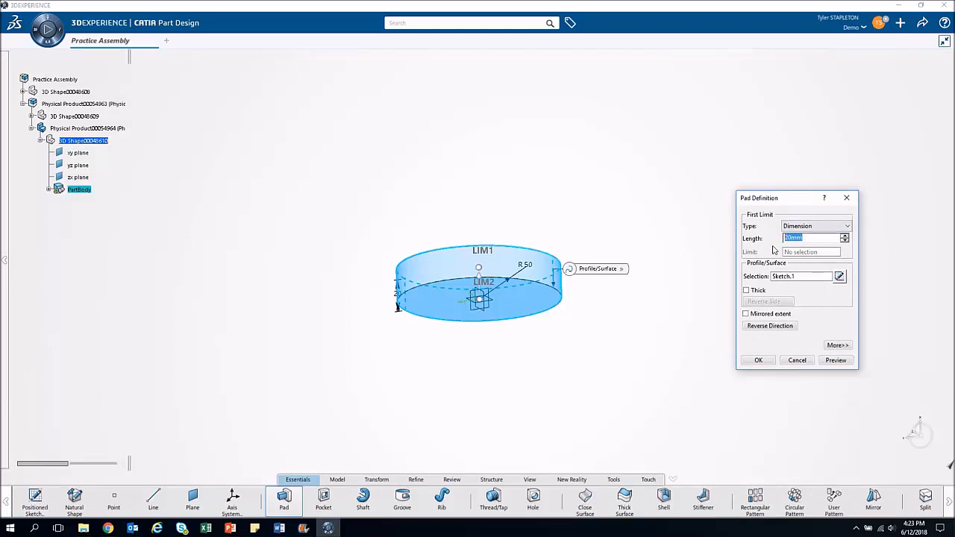
type("50")
- Set the pad's second limit to 20 mm, preview it and create the solid cylinder
left_click(837, 347)
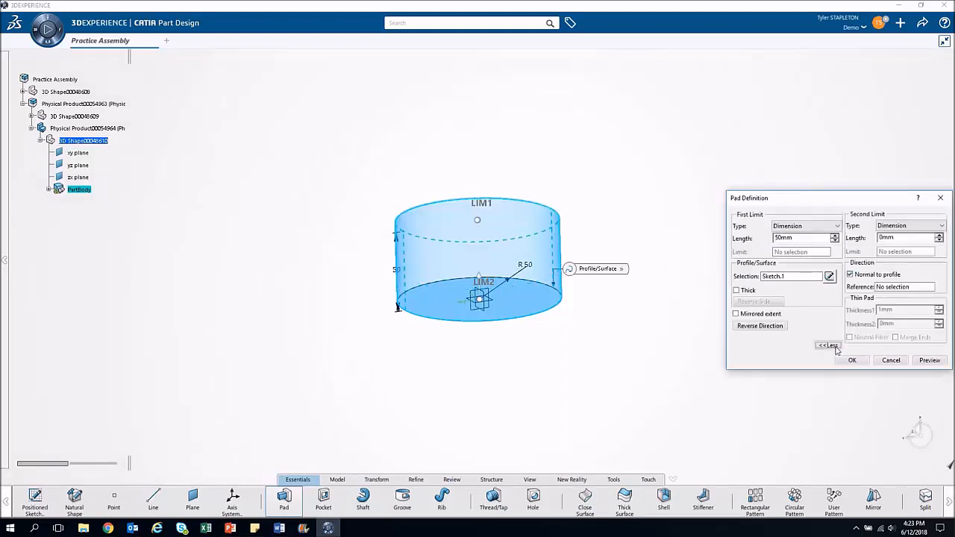
left_click_drag(845, 199, 773, 199)
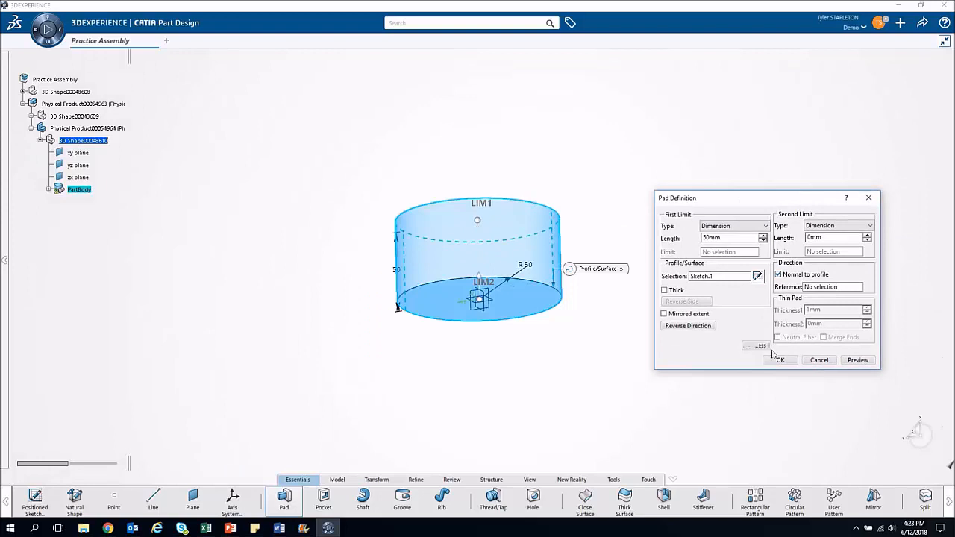
left_click_drag(834, 237, 805, 238)
type("20")
left_click(858, 362)
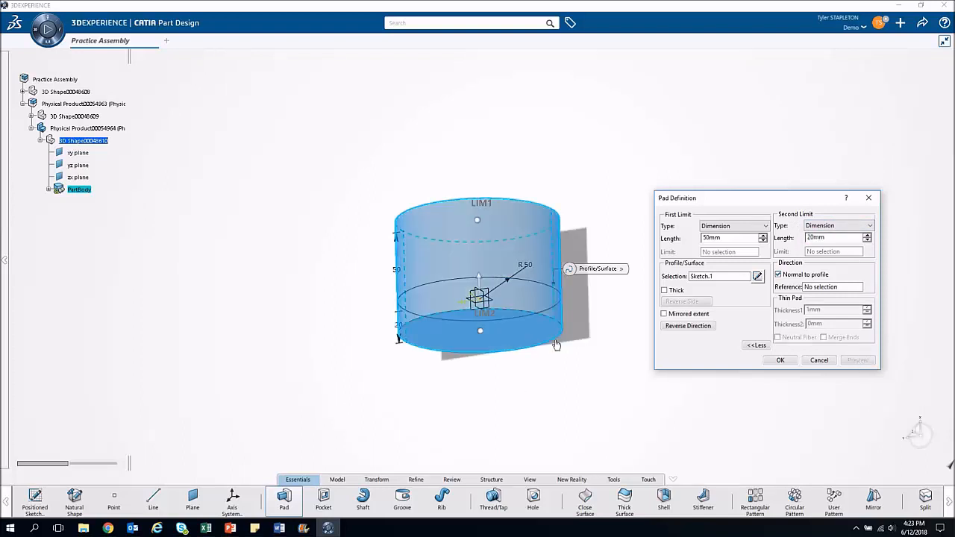
middle_click_drag(556, 182, 543, 265)
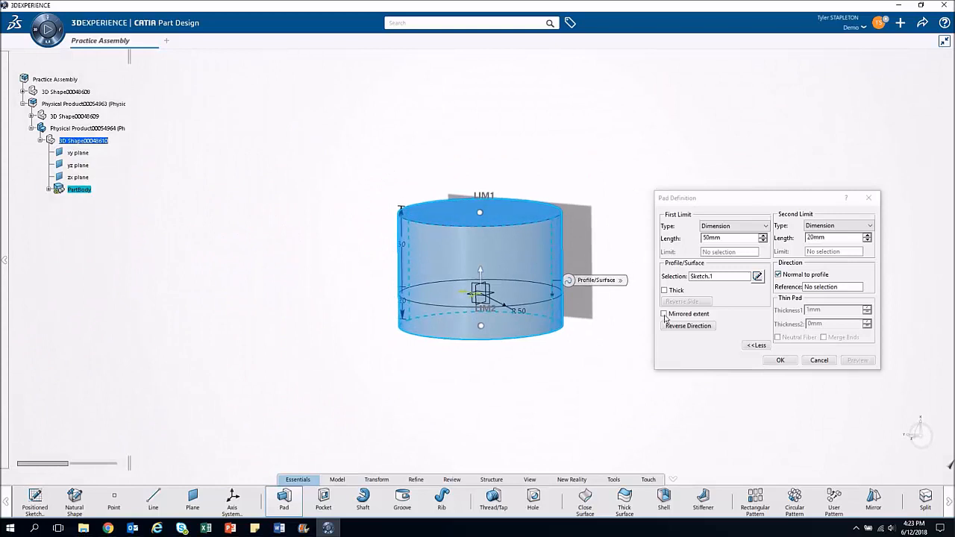
left_click(781, 360)
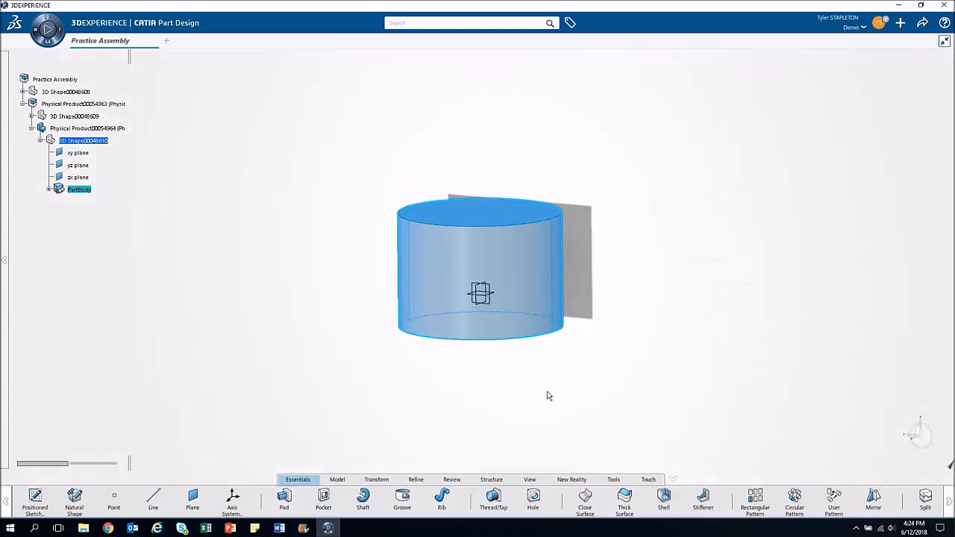
middle_click_drag(547, 396, 543, 149)
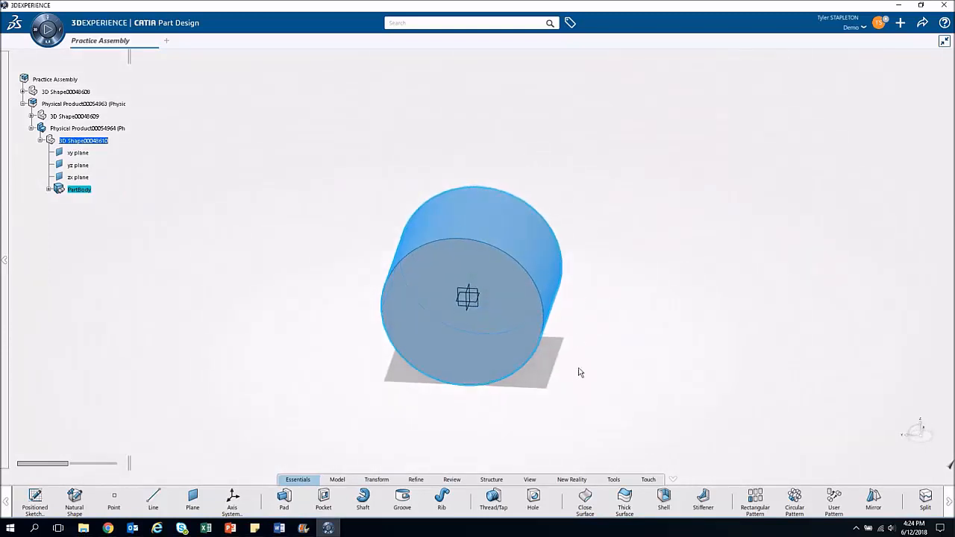
- Set the 3D view's ambience to White Design
middle_click_drag(581, 373, 533, 388)
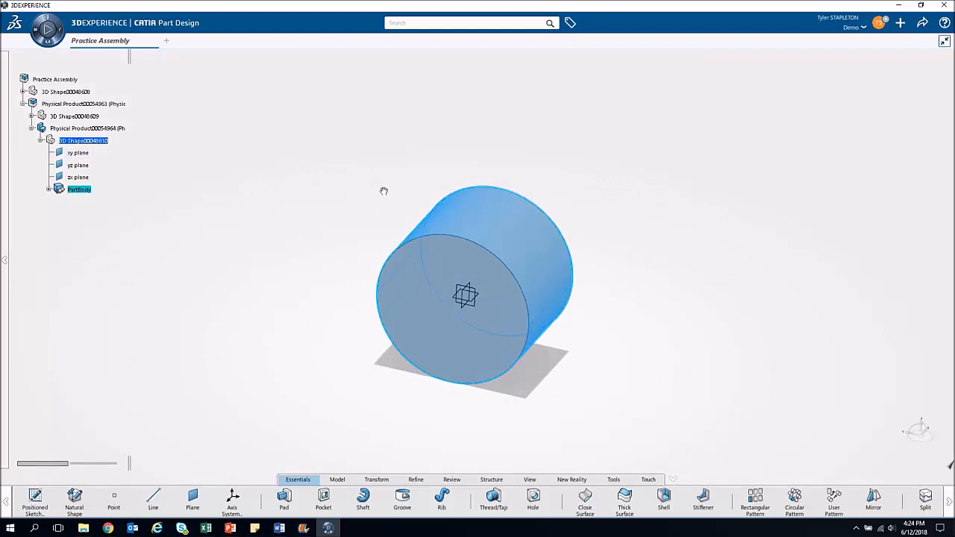
middle_click_drag(384, 189, 524, 260)
right_click(625, 299)
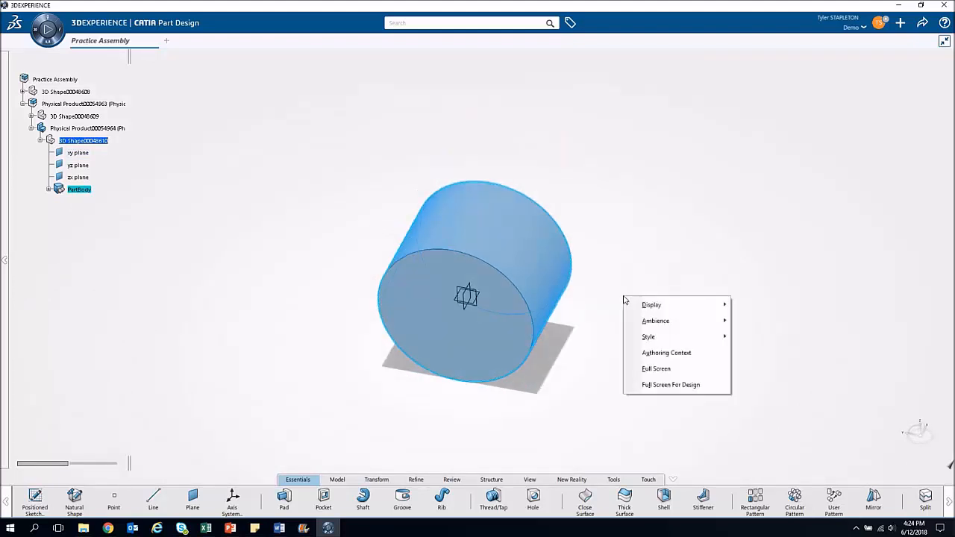
left_click(633, 246)
right_click(634, 245)
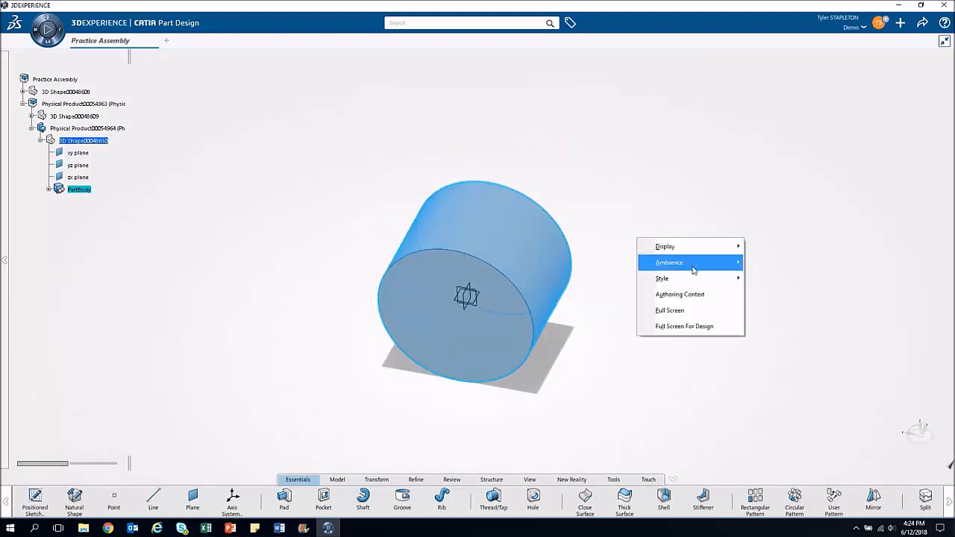
mouse_move(694, 270)
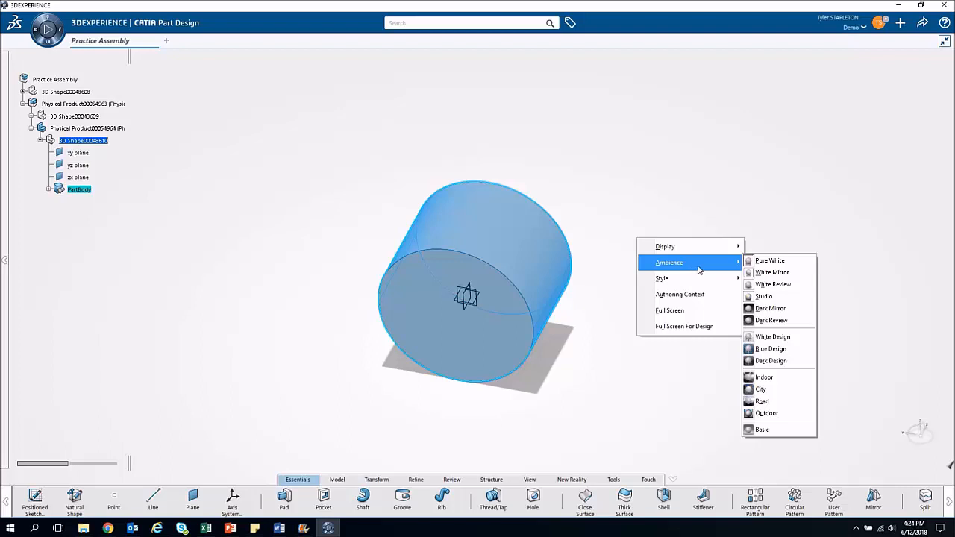
left_click(768, 338)
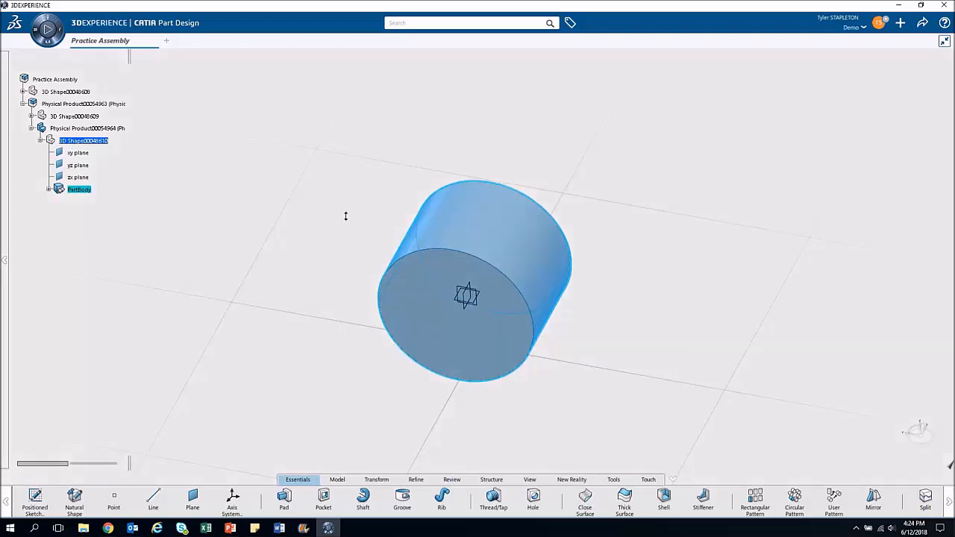
- Start a sketch on the cylinder's top face and draw a circle about 17 mm in diameter, off-centre inside its edge
scroll(504, 275, "down", 3)
middle_click_drag(504, 275, 532, 270)
middle_click_drag(400, 296, 299, 312)
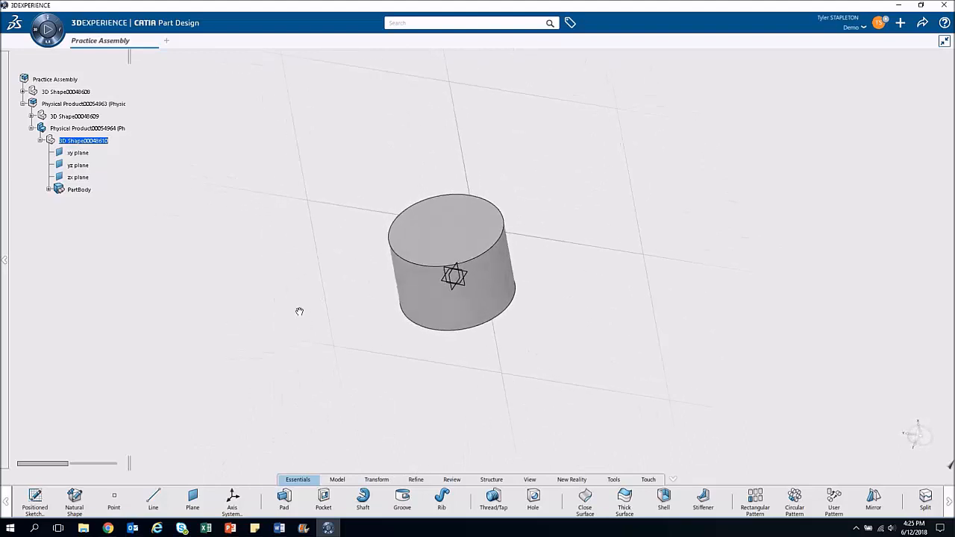
left_click(427, 240)
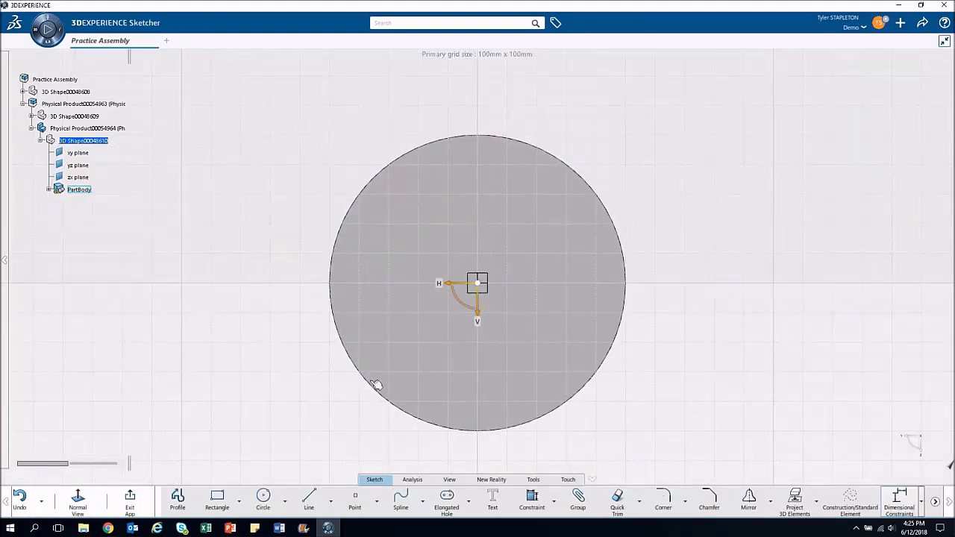
left_click(263, 499)
left_click(422, 221)
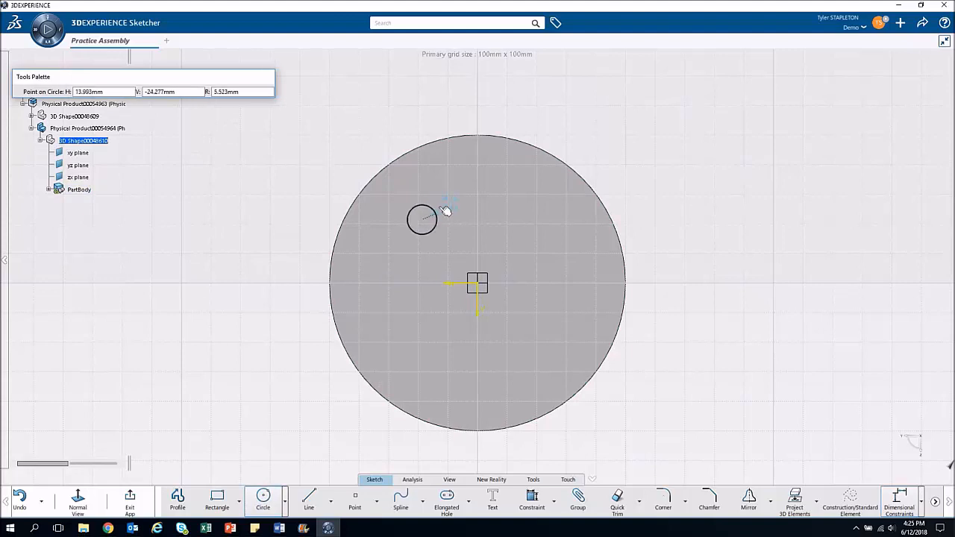
left_click(447, 210)
left_click(403, 276)
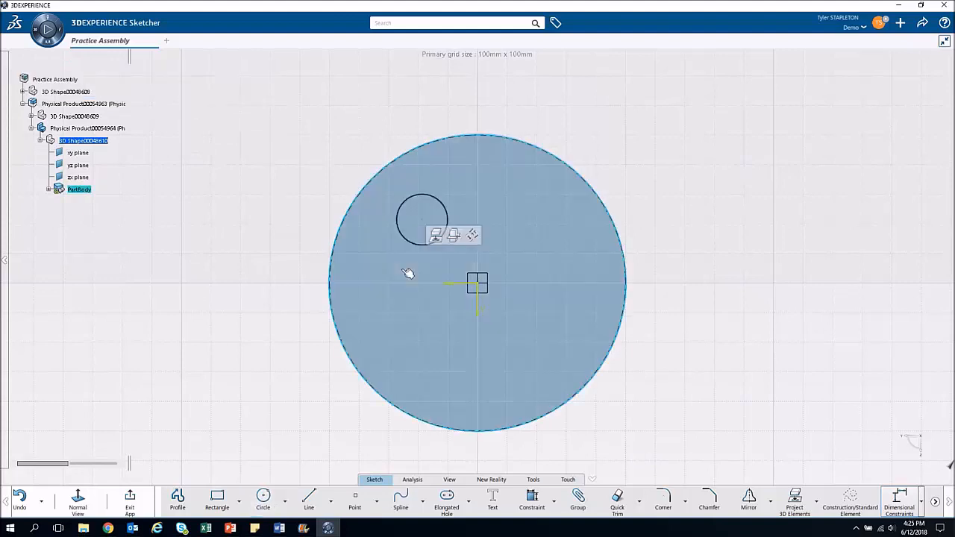
left_click(292, 270)
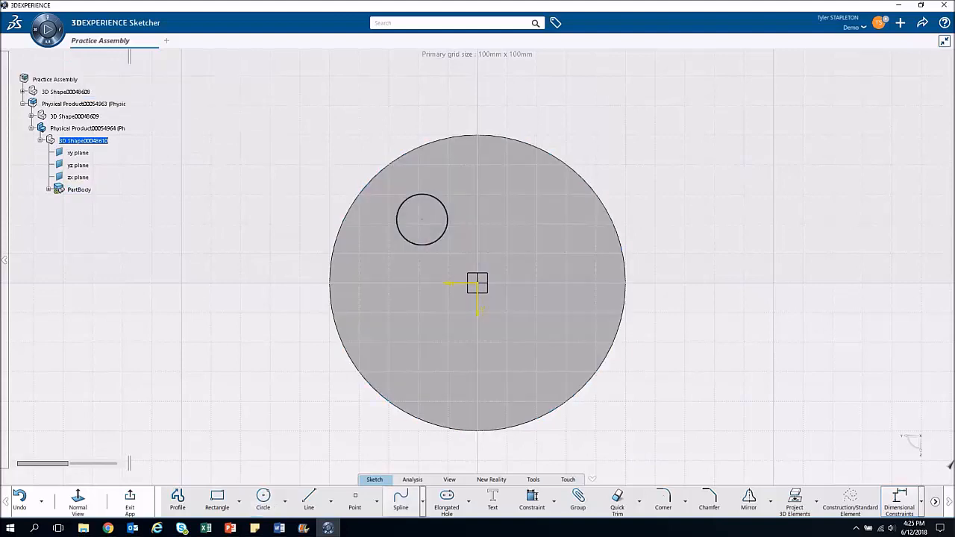
- Constrain the small circle's centre to 20 mm from the sketch's horizontal axis
left_click(541, 510)
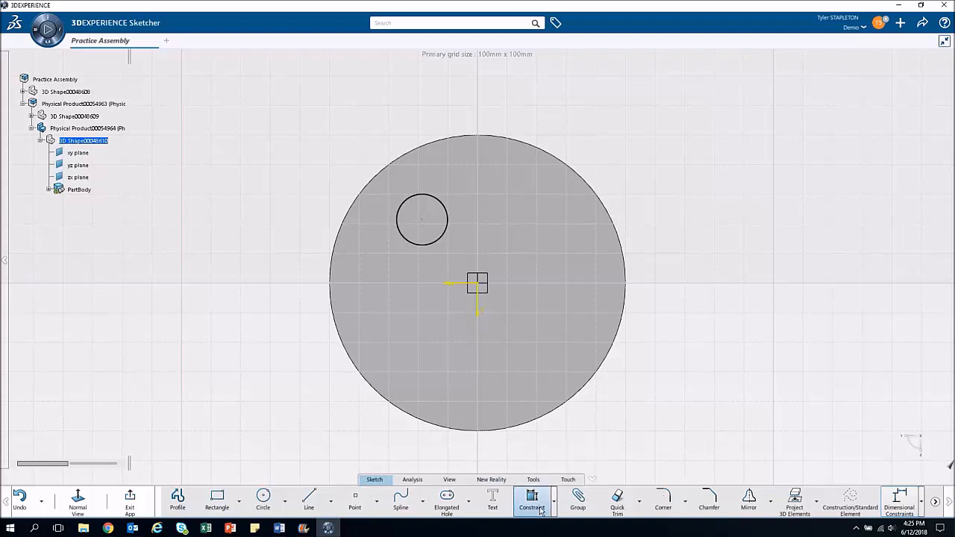
left_click(454, 283)
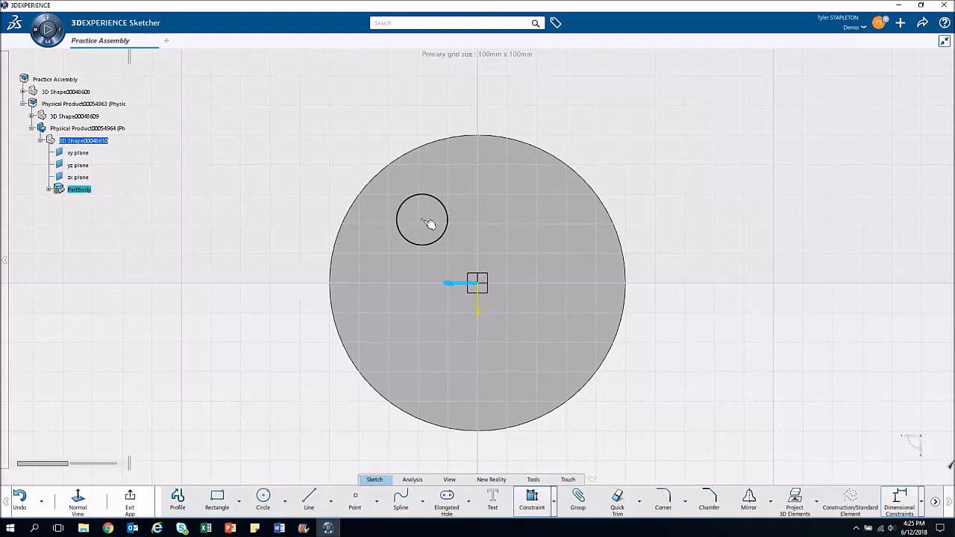
left_click(424, 224)
left_click(381, 265)
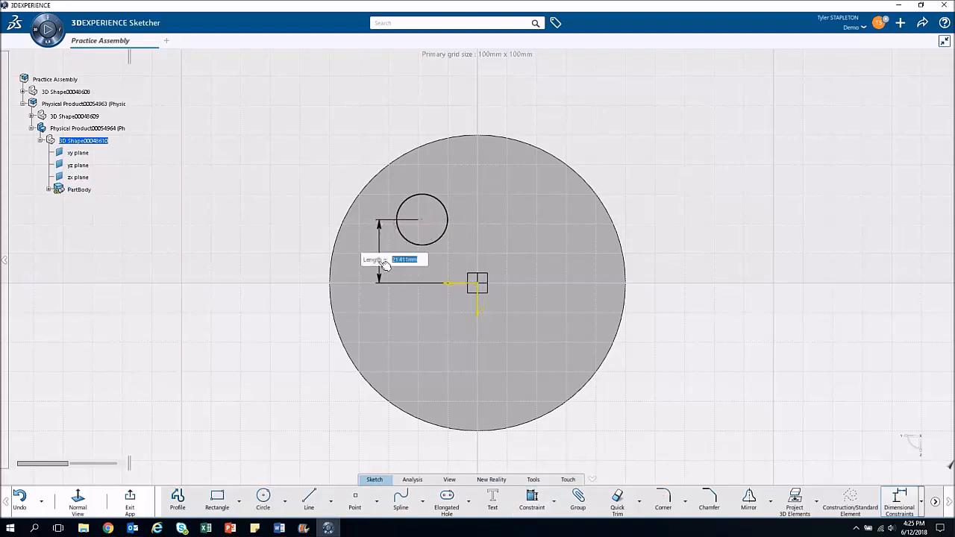
key("Return")
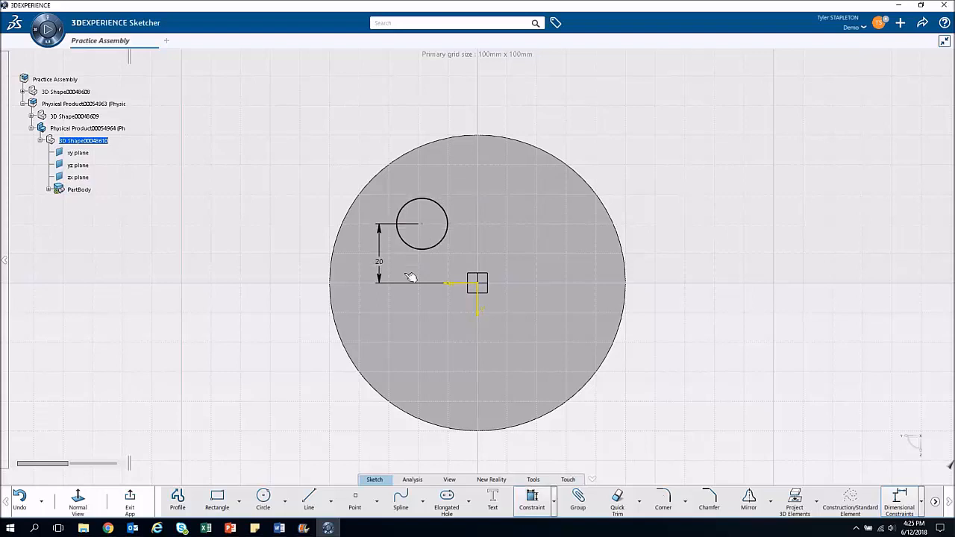
- Constrain the small circle's centre to 20 mm from the sketch's vertical axis
left_click(478, 313)
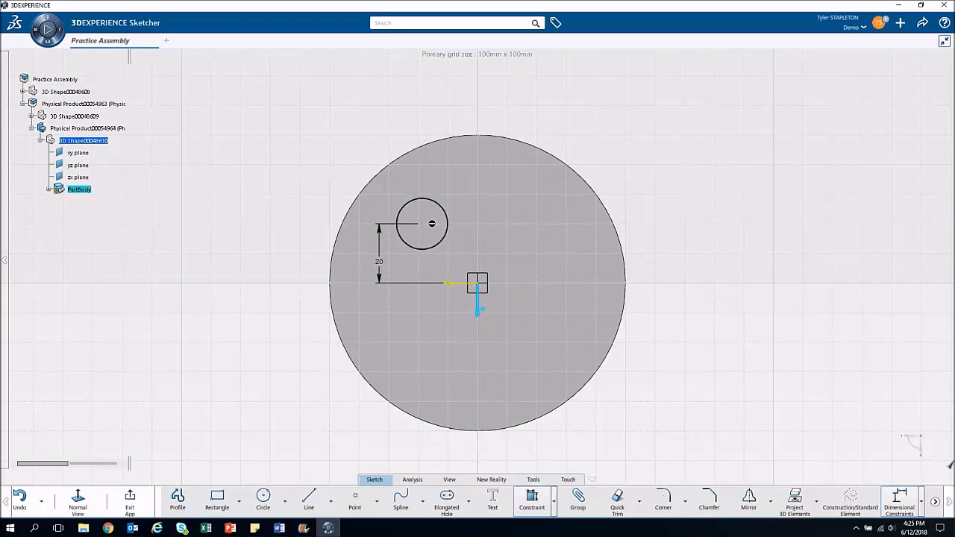
left_click(426, 224)
left_click(471, 186)
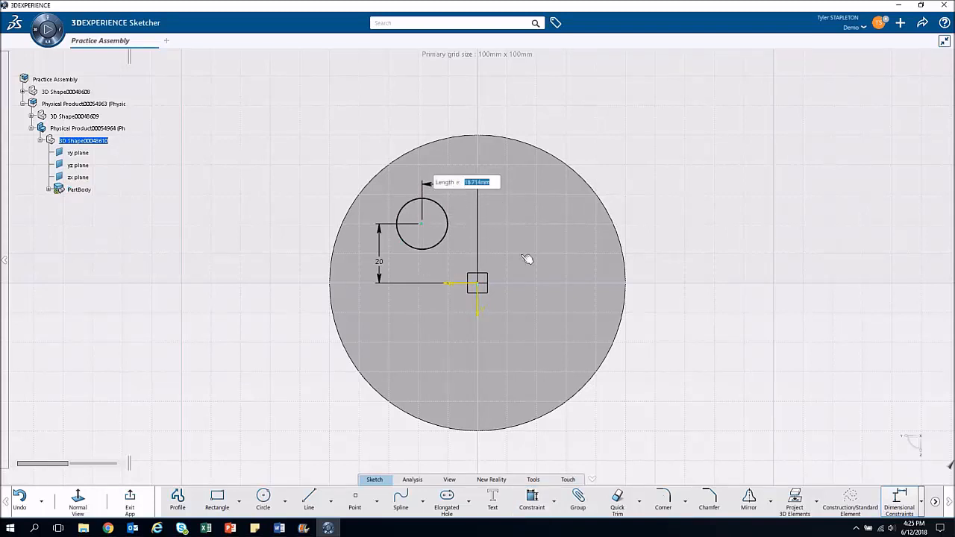
type("20")
key("Return")
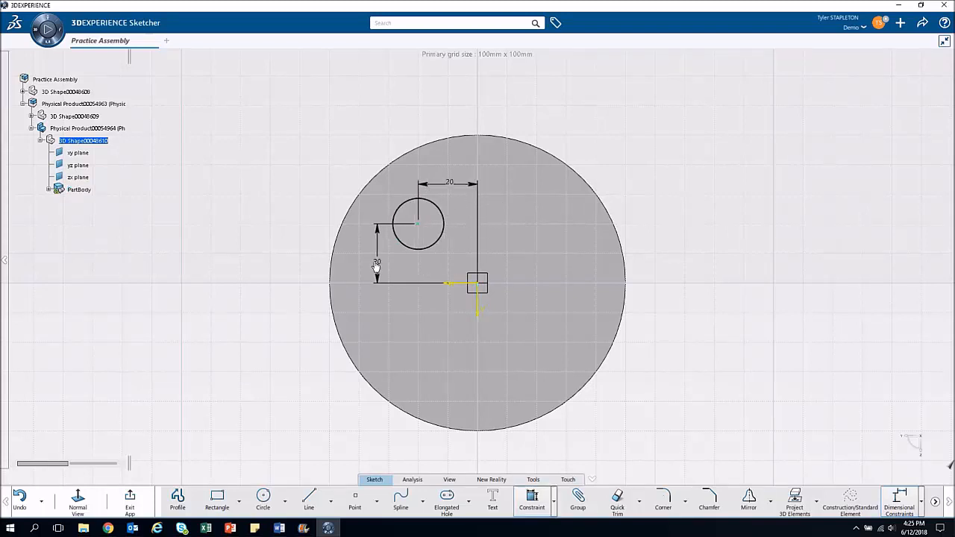
- Dimension the small circle's diameter to 17 mm and exit the sketch
left_click(443, 240)
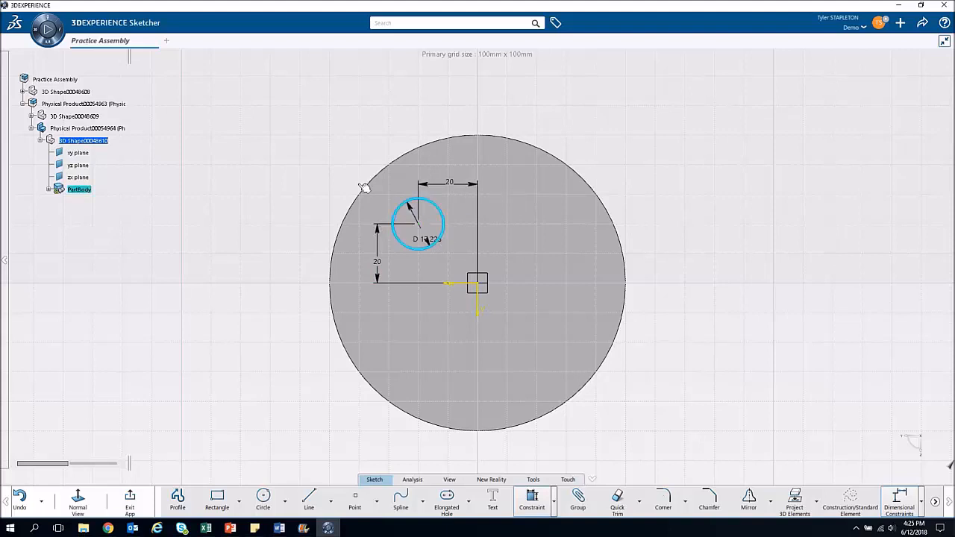
left_click(353, 174)
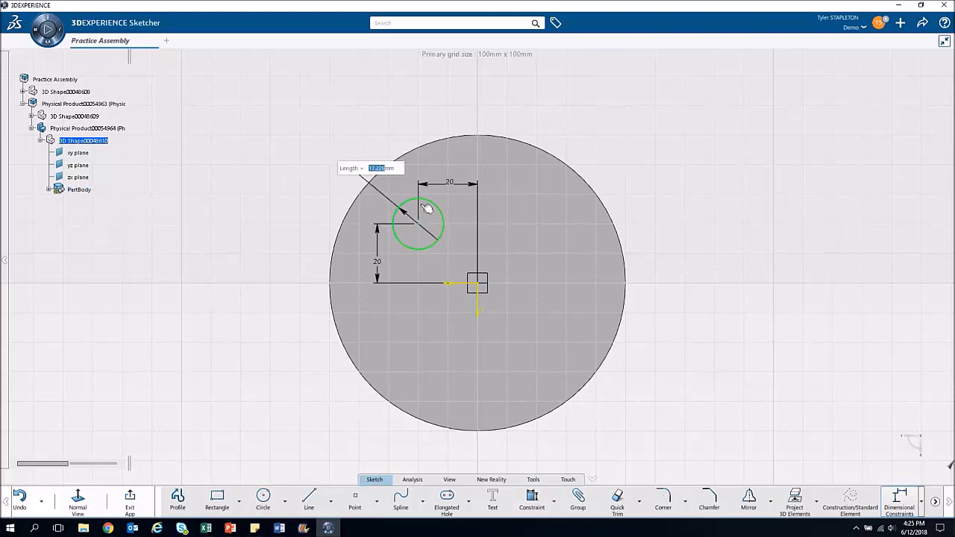
type("17")
key("Return")
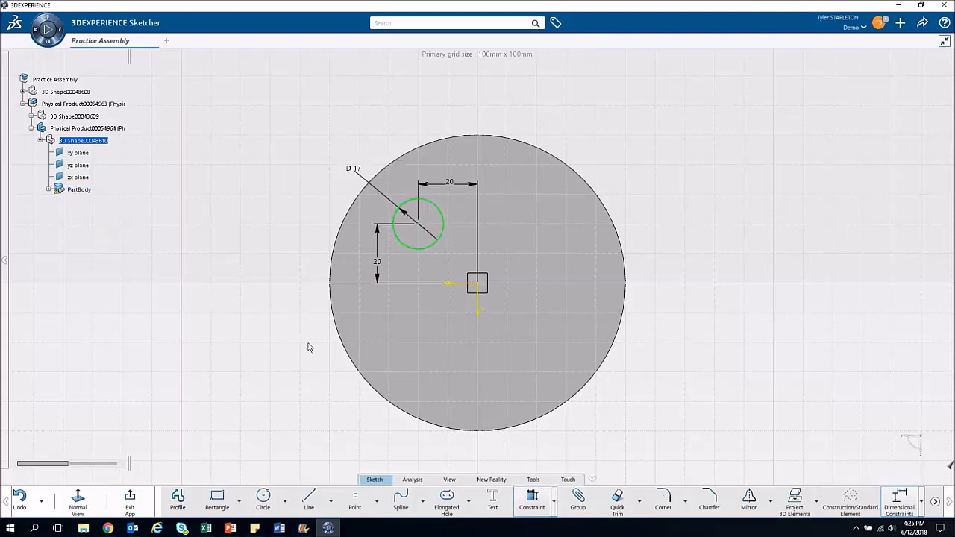
left_click(145, 500)
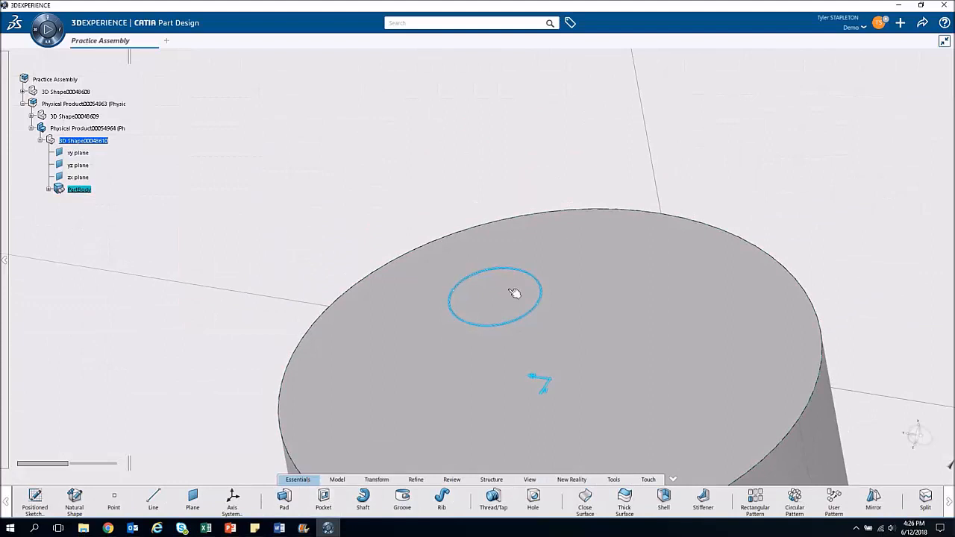
- Start a Pocket into the cylinder using the small circle sketch as the profile
left_click(324, 511)
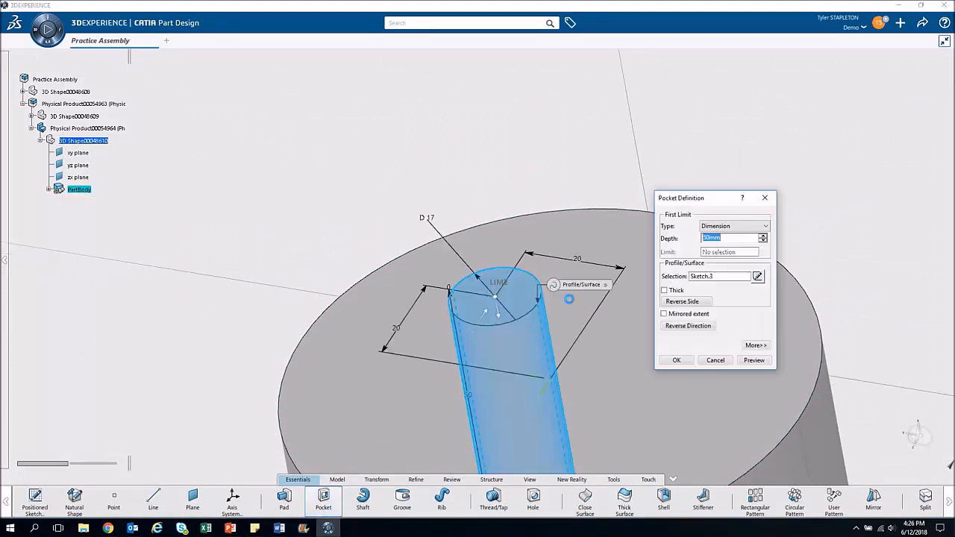
scroll(455, 397, "down", 5)
middle_click_drag(455, 398, 587, 264)
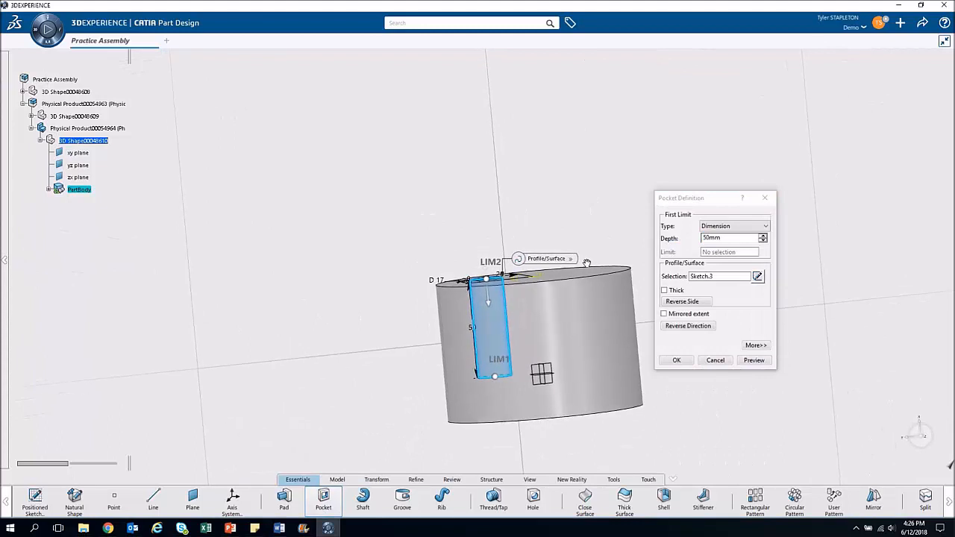
- Try Up to next and Up to last as the pocket's first limit type and compare their previews
left_click(744, 227)
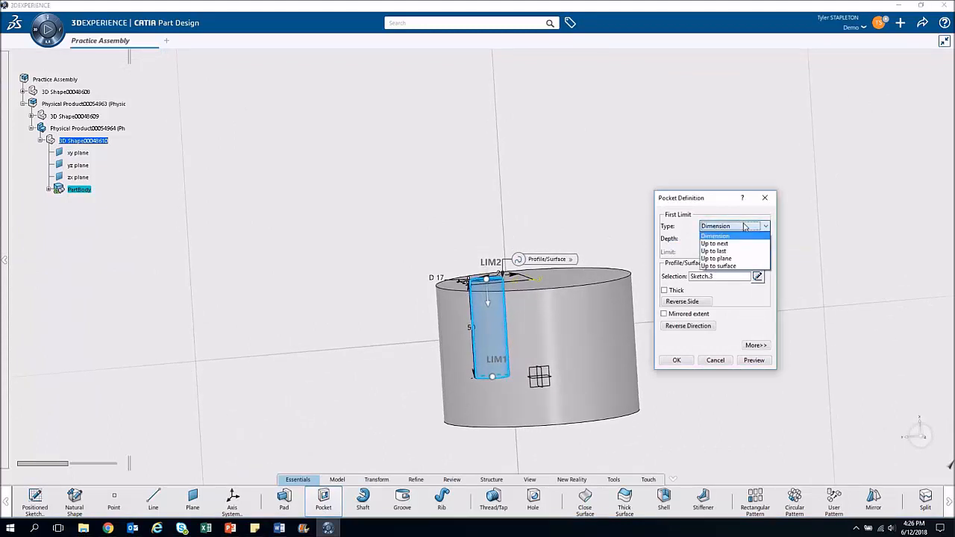
left_click(739, 242)
middle_click_drag(550, 405, 544, 340)
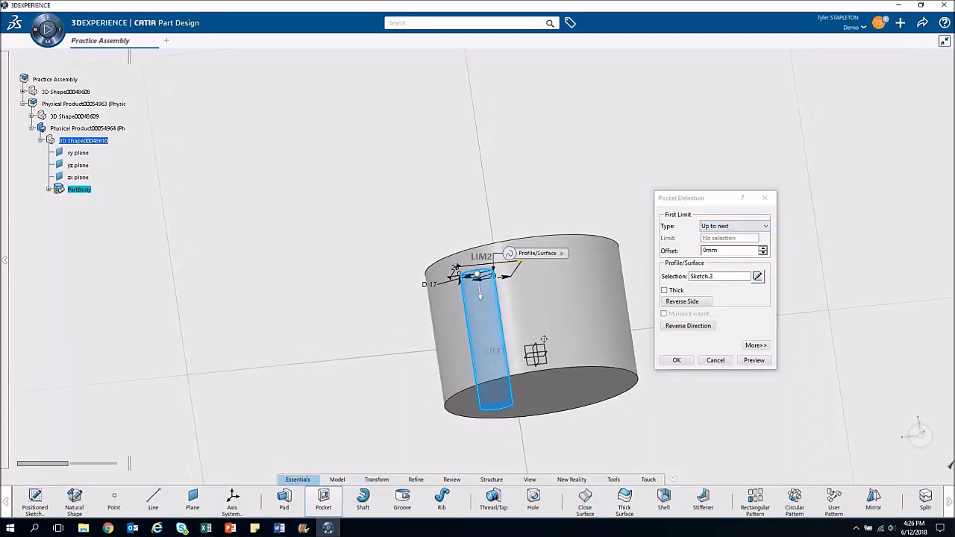
left_click(746, 226)
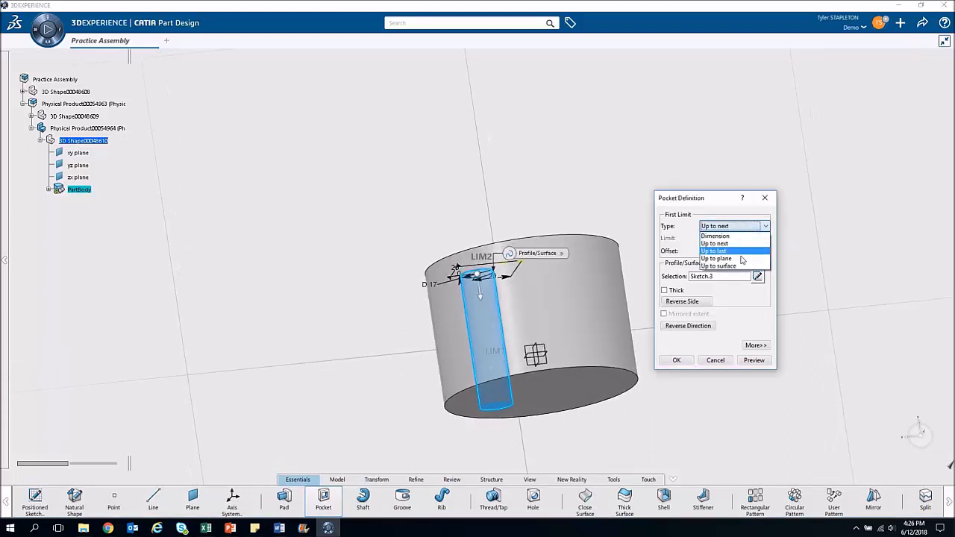
left_click(735, 250)
middle_click_drag(552, 452, 548, 217)
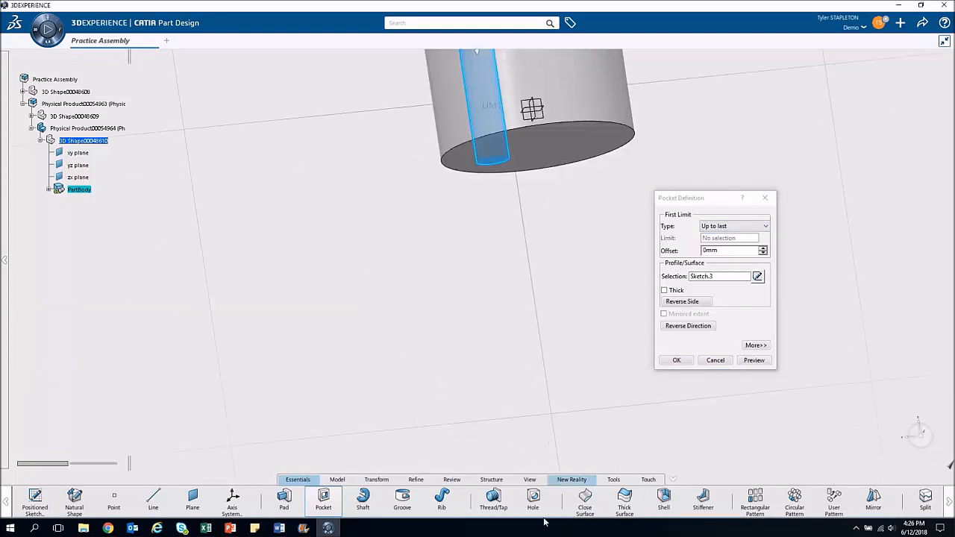
middle_click_drag(535, 242, 545, 379)
- Set the pocket's first limit type to Dimension with a depth of 50 mm and create the pocket
left_click(735, 226)
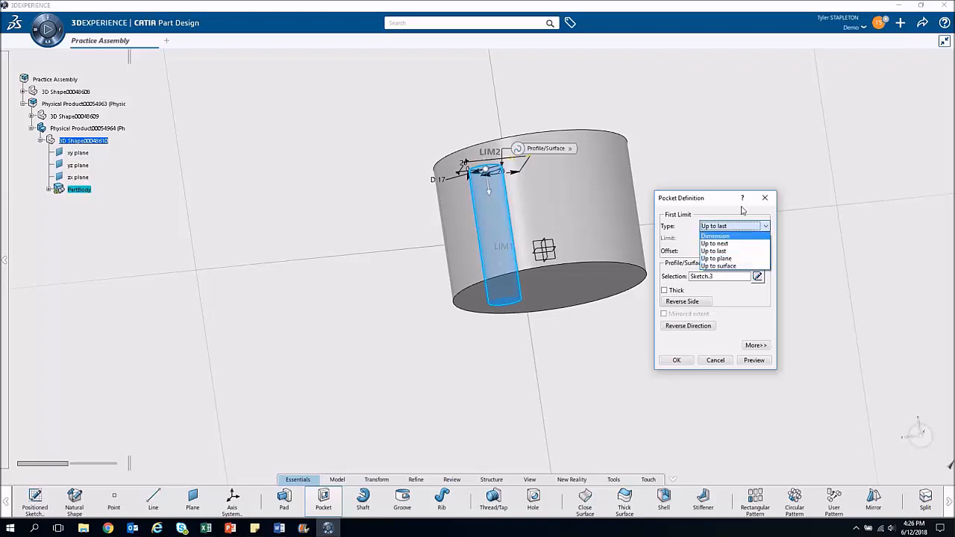
left_click(715, 236)
middle_click_drag(557, 321, 564, 276)
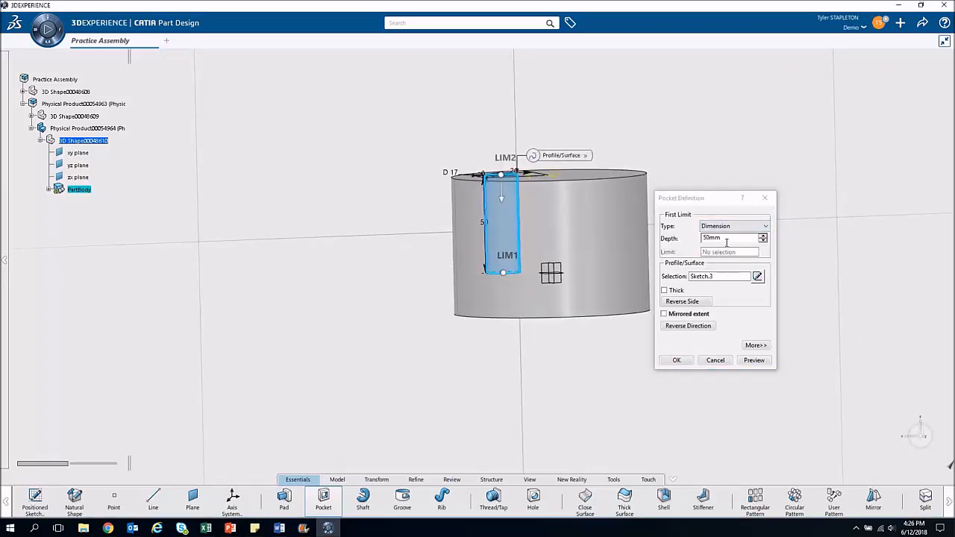
left_click(677, 361)
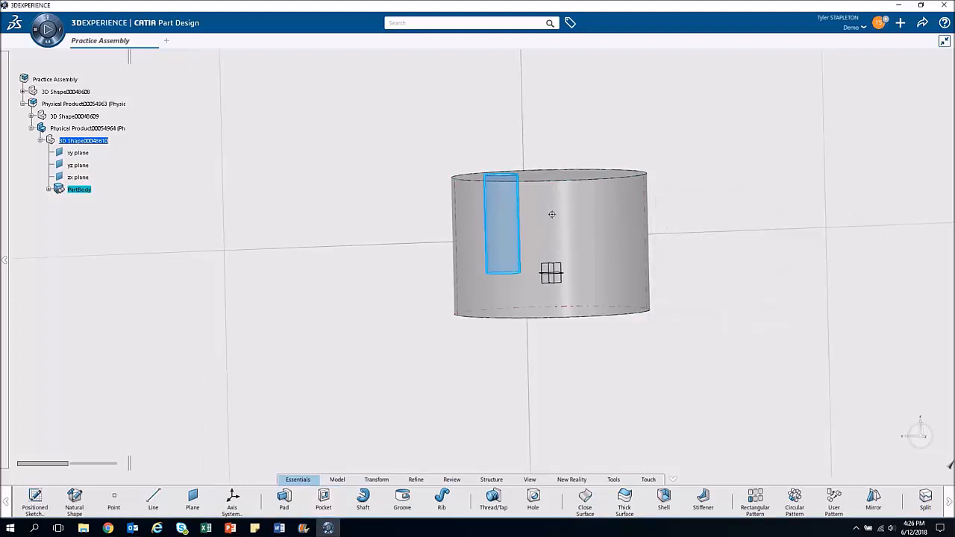
- Start a Hole on the cylinder's flat end face that contains the pocket opening
middle_click_drag(552, 213, 448, 280)
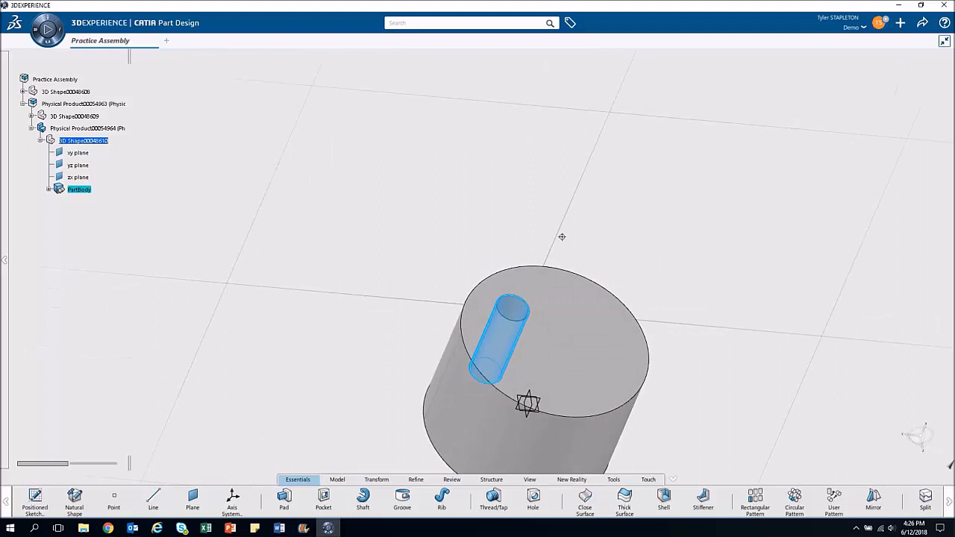
middle_click_drag(562, 236, 545, 283)
middle_click_drag(618, 363, 590, 382)
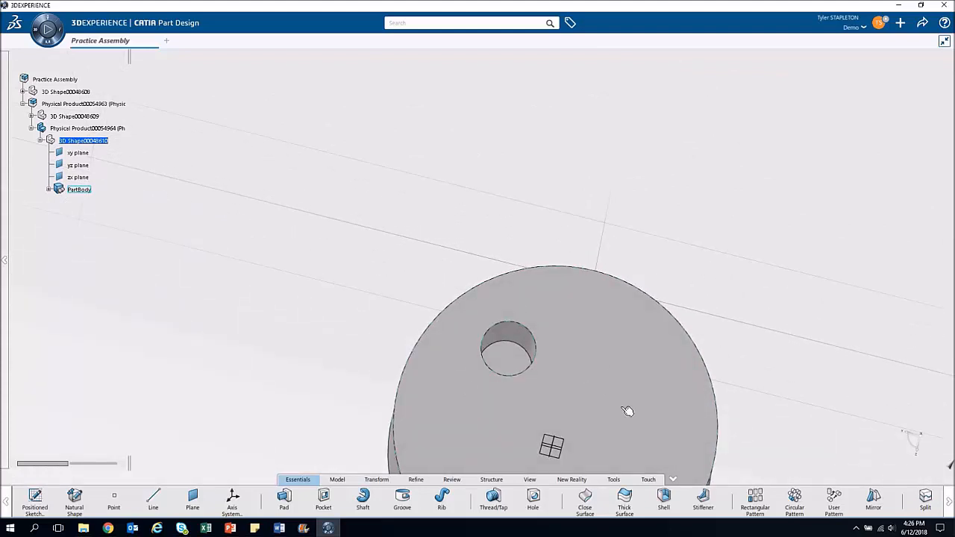
middle_click_drag(627, 409, 597, 353)
left_click(587, 313)
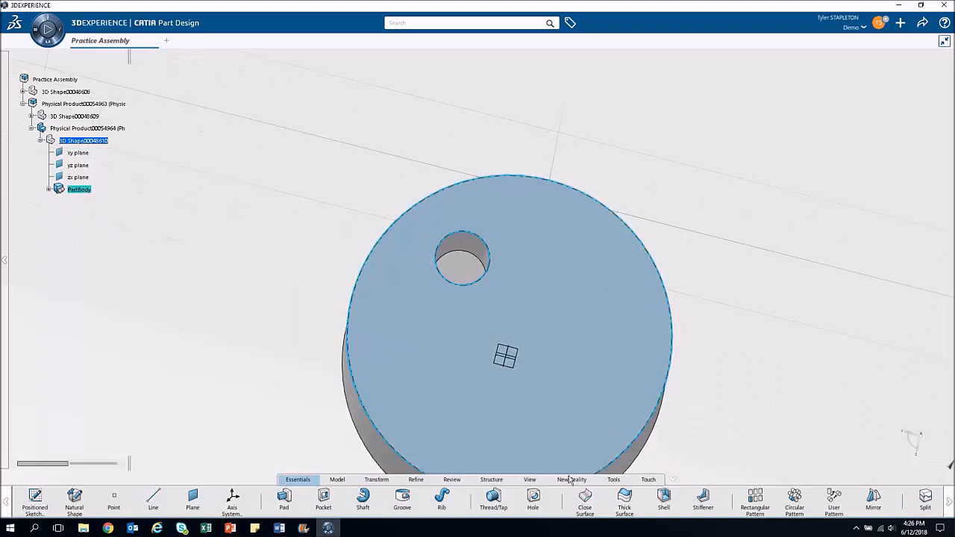
left_click(534, 499)
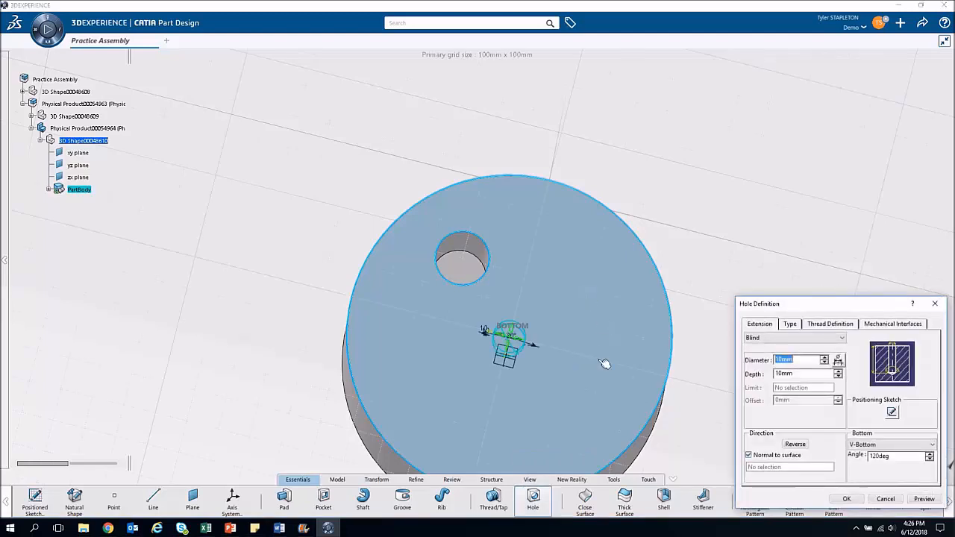
middle_click_drag(590, 318, 480, 258)
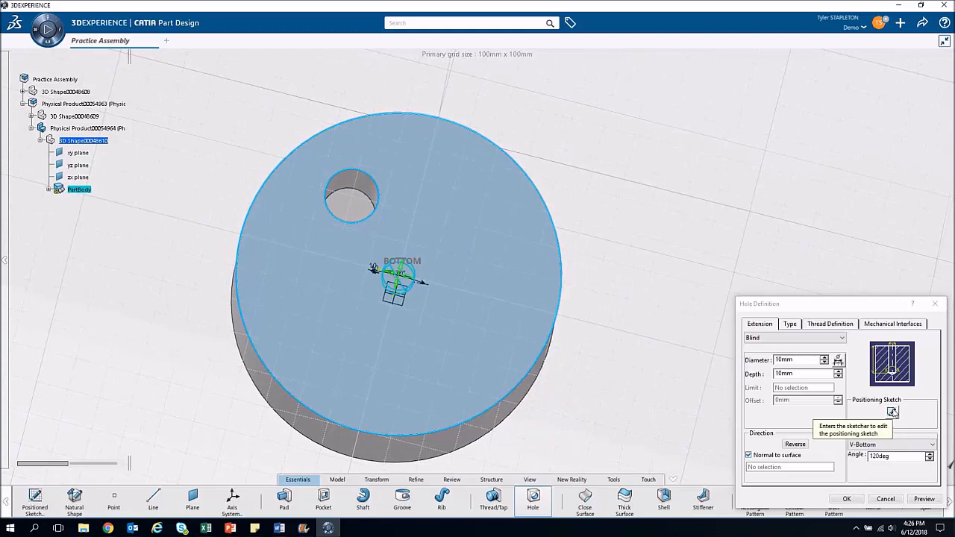
- Edit the hole's positioning sketch and move its centre point about 18 mm from both axes, across from the pocket
left_click(893, 414)
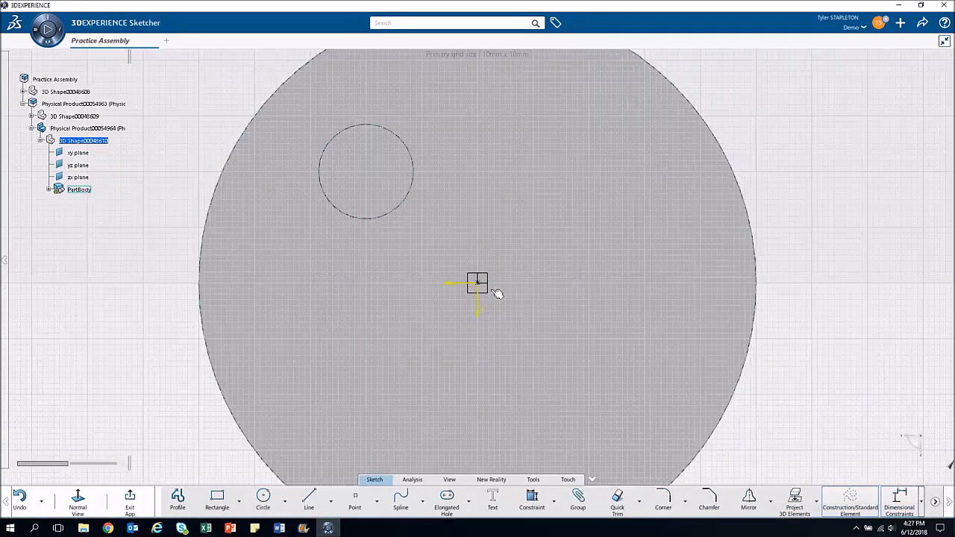
left_click(482, 286)
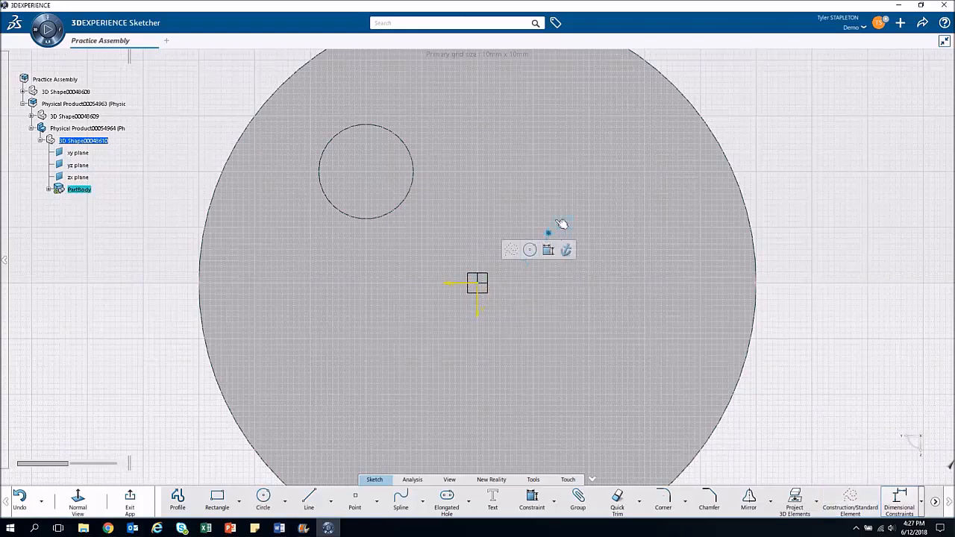
left_click(579, 184)
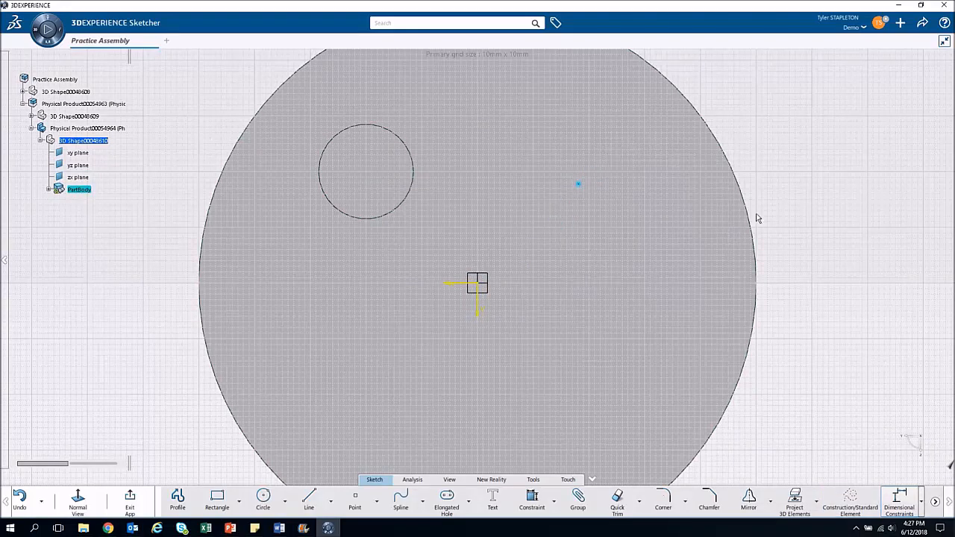
- Constrain the hole centre point's vertical distance from the horizontal axis to 20 mm
left_click(531, 501)
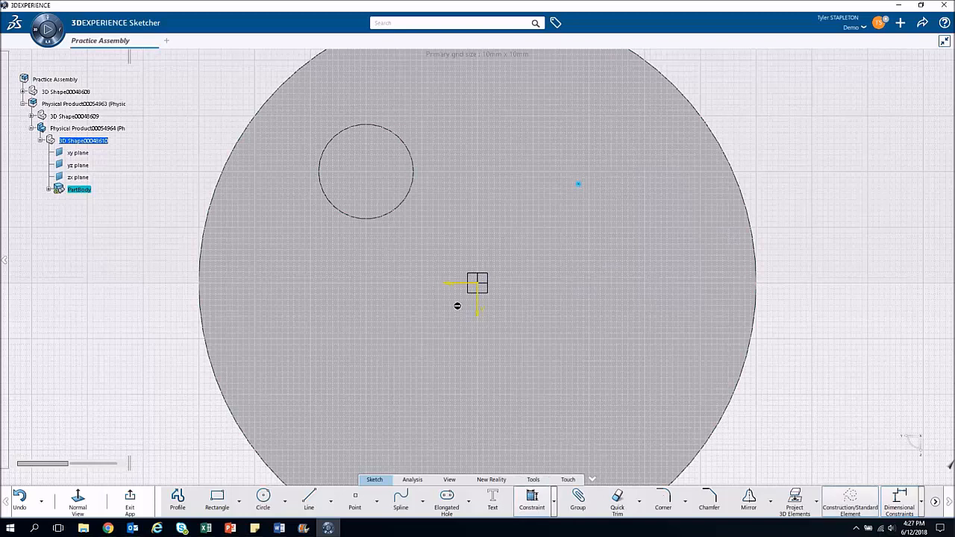
left_click(455, 283)
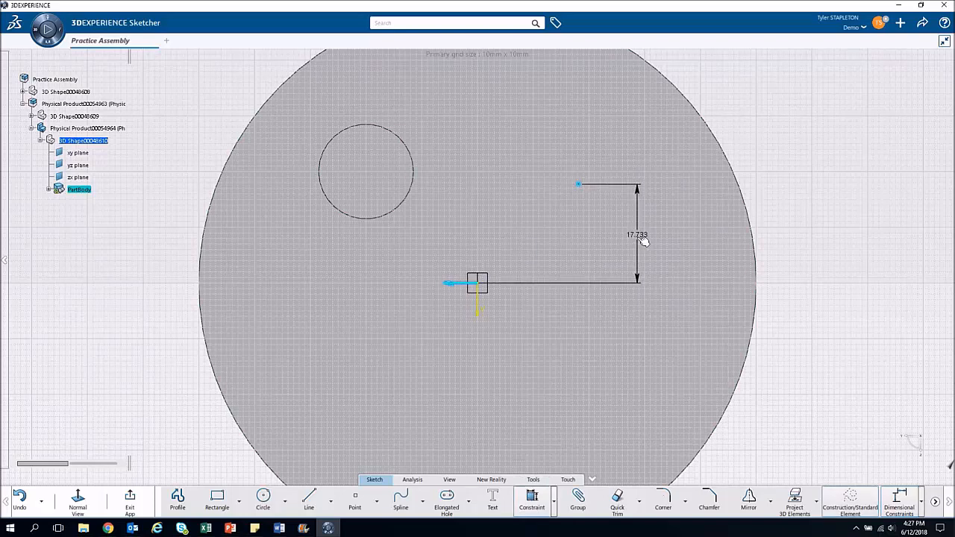
left_click(646, 242)
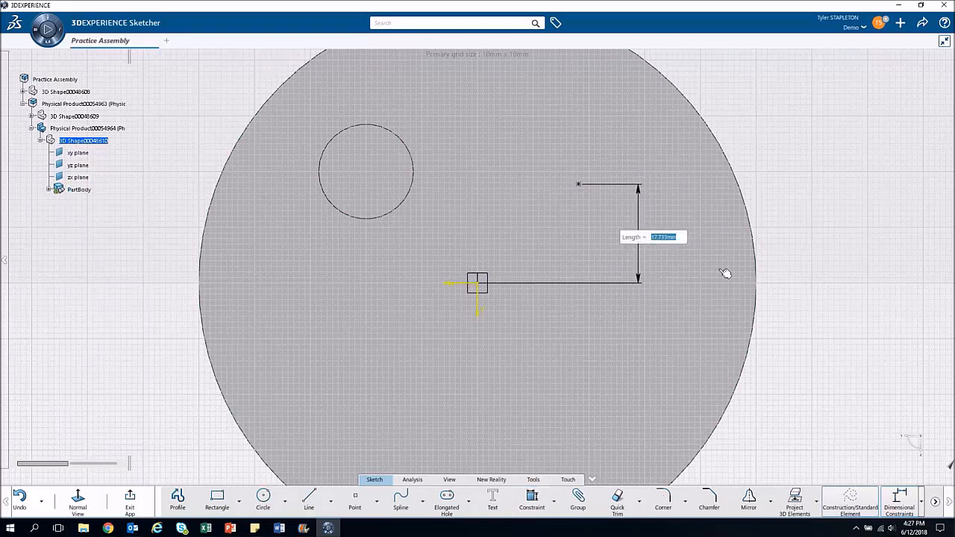
type("20")
key("Return")
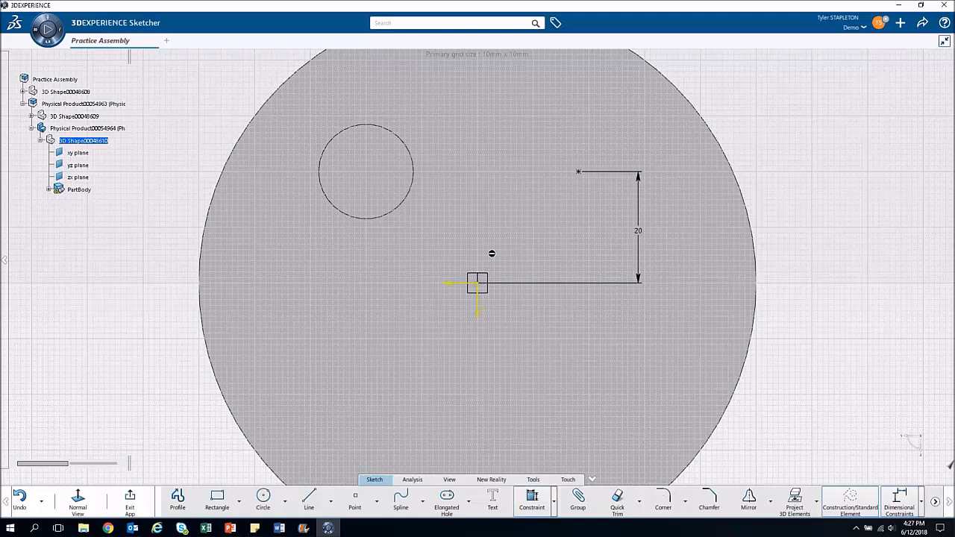
- Constrain the hole centre point's horizontal distance from the vertical axis to 20 mm and exit the positioning sketch
left_click(479, 305)
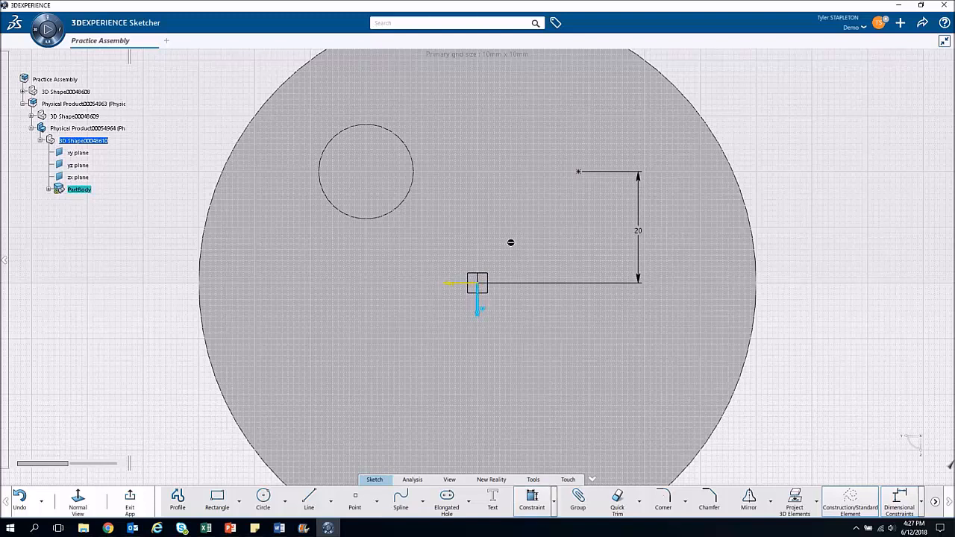
left_click(587, 172)
left_click(532, 142)
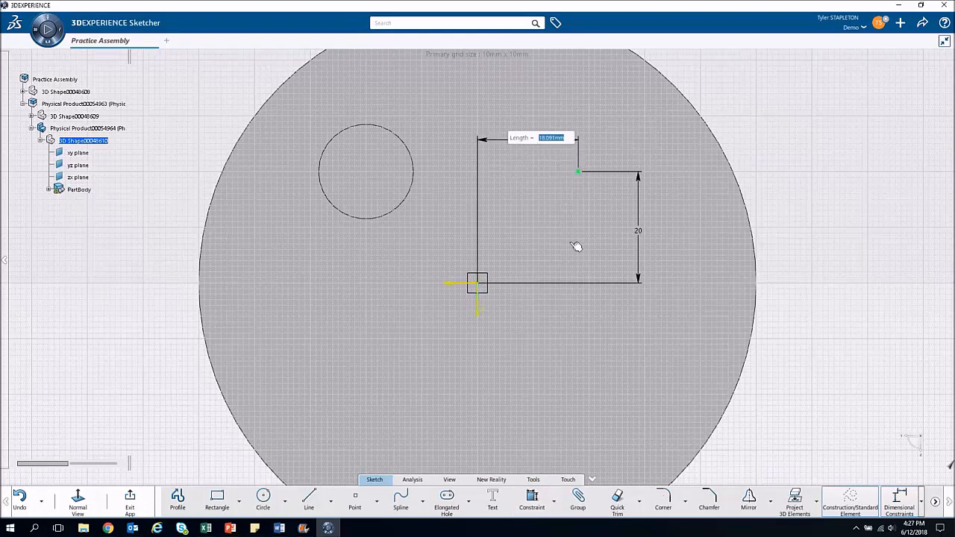
key("Return")
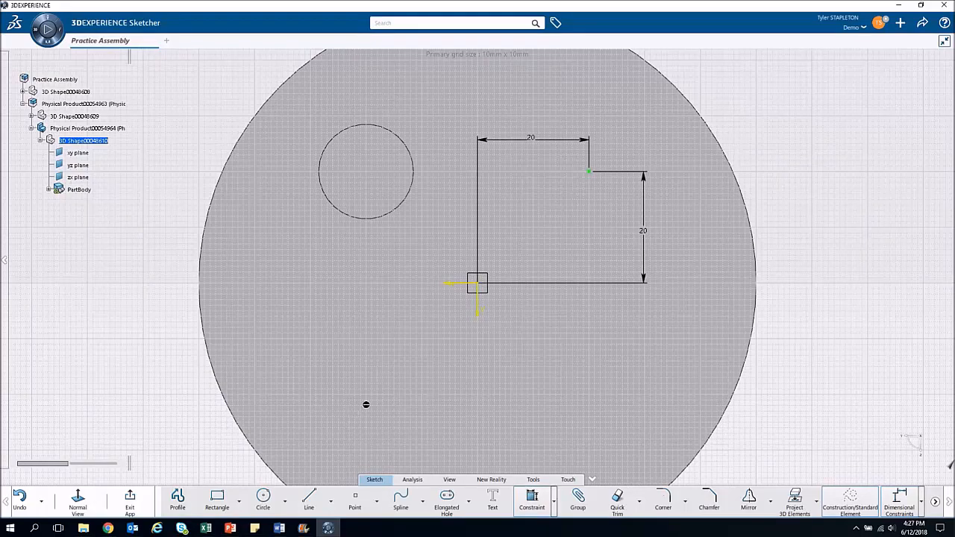
left_click(137, 496)
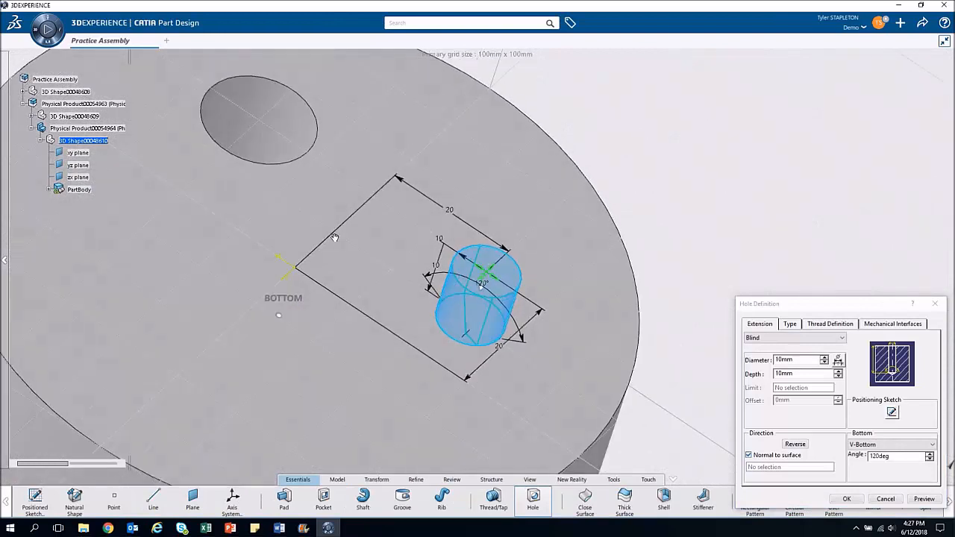
- Try the Flat bottom option for the hole, compare its shape, and return to V-Bottom
mouse_move(436, 354)
middle_mouse_down()
mouse_move(456, 371)
mouse_move(431, 346)
middle_mouse_up()
middle_click_drag(563, 238, 473, 202)
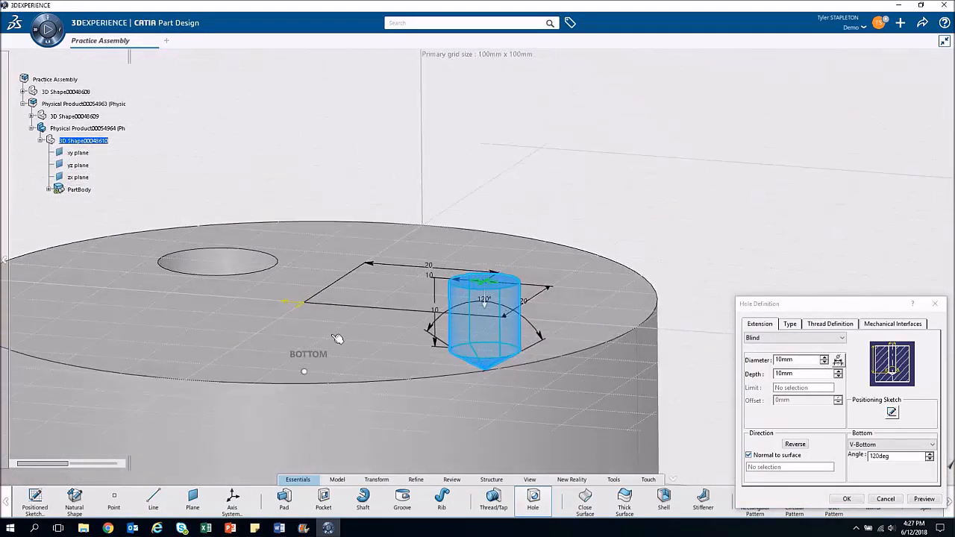
middle_click_drag(336, 339, 359, 340)
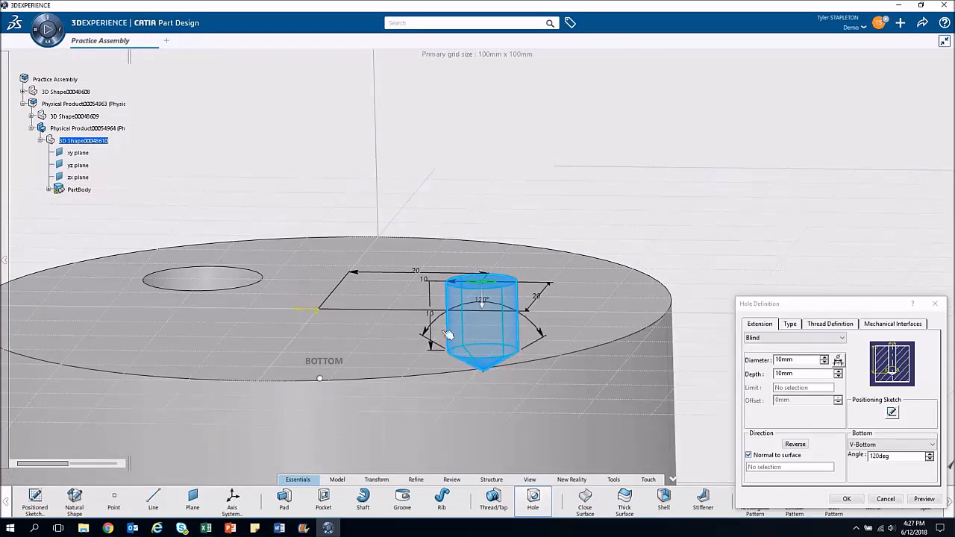
left_click(918, 446)
left_click(889, 455)
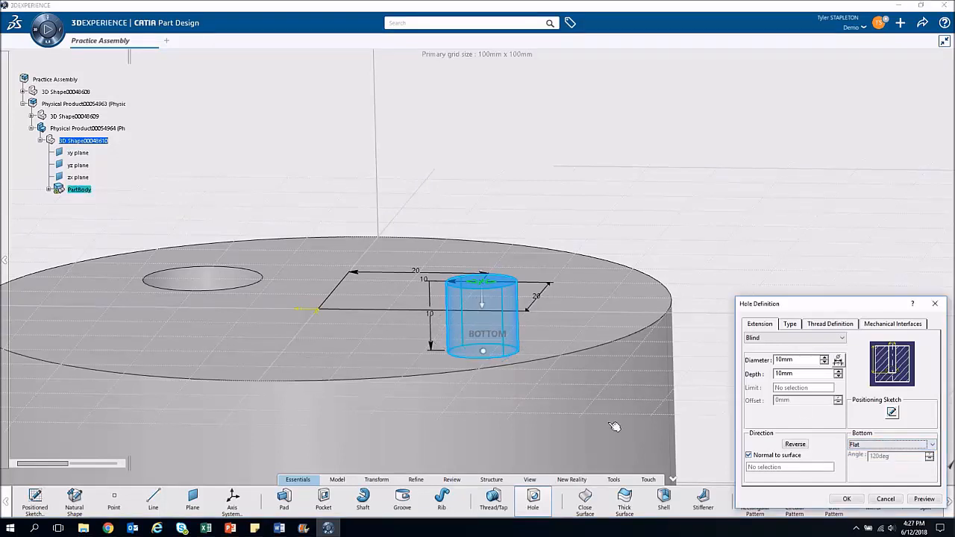
left_click(911, 446)
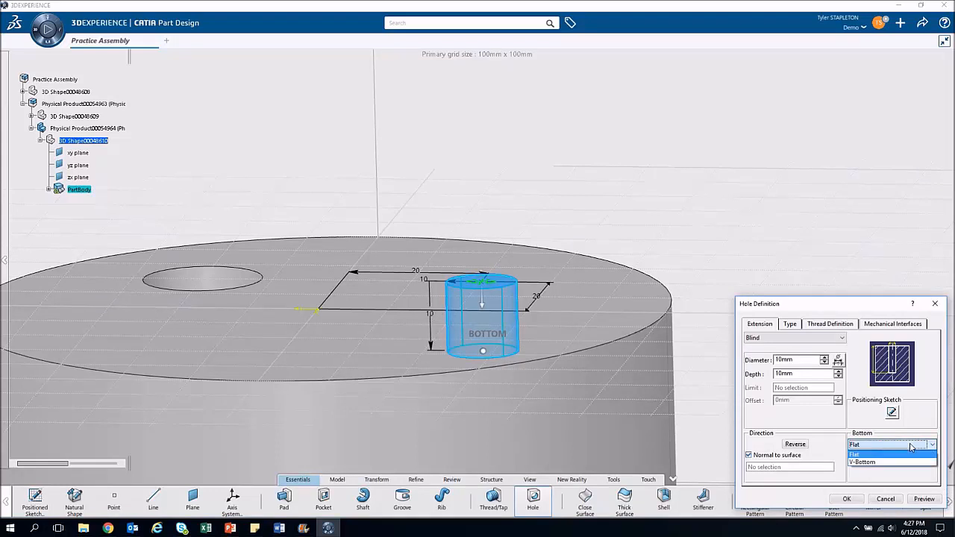
left_click(894, 462)
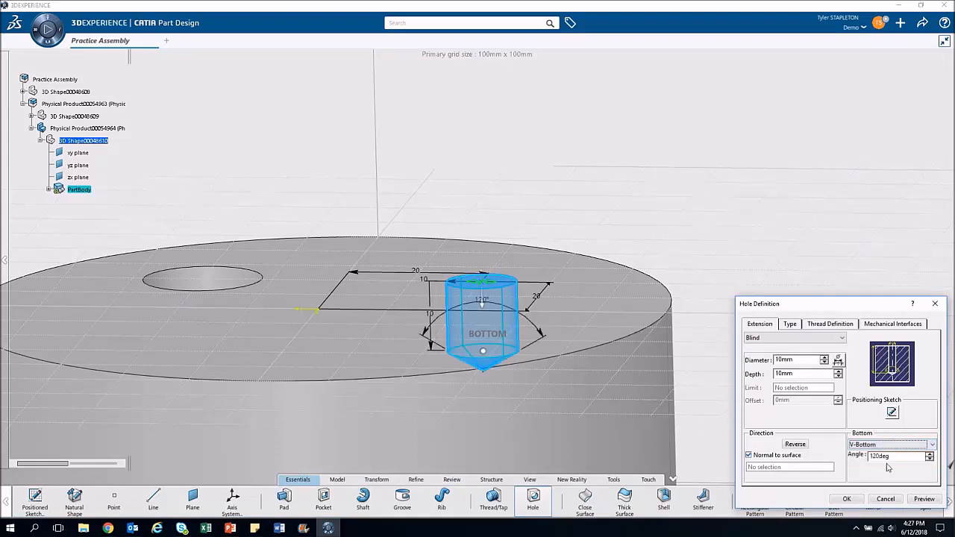
- Set the blind hole's depth to 50 mm
middle_click_drag(310, 317, 318, 402)
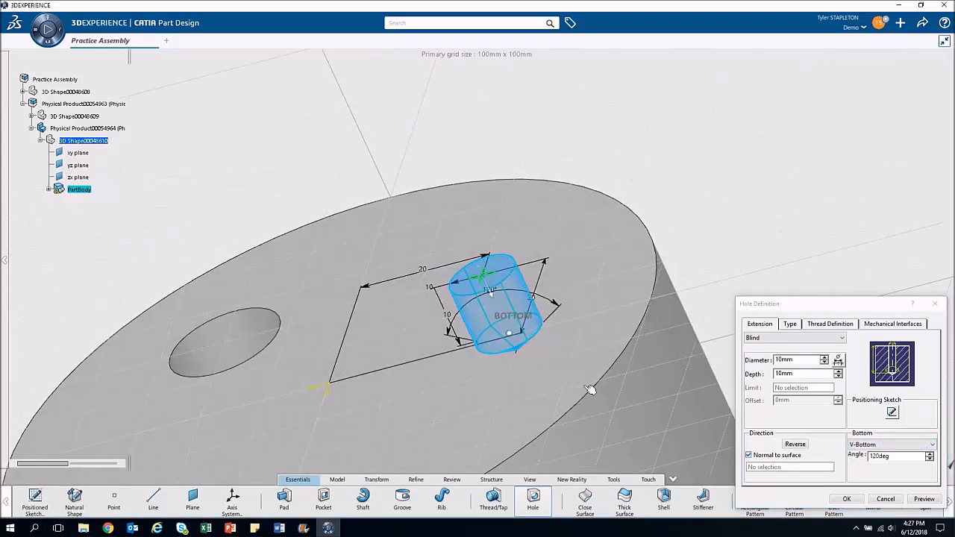
left_click_drag(791, 374, 759, 379)
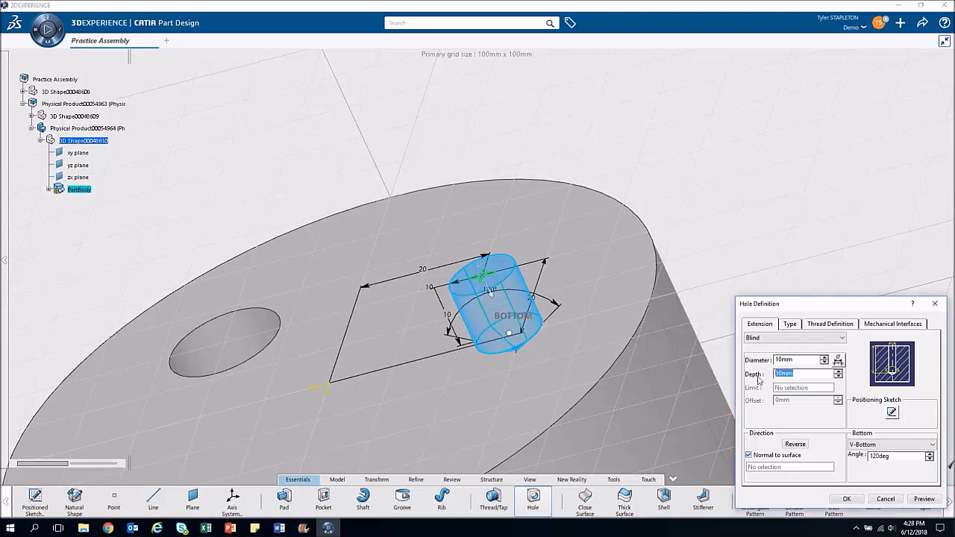
type("5")
key("Return")
- Set the hole's diameter to 17 mm and preview it beside the pocket
middle_click_drag(520, 375, 538, 276)
double_click(539, 276)
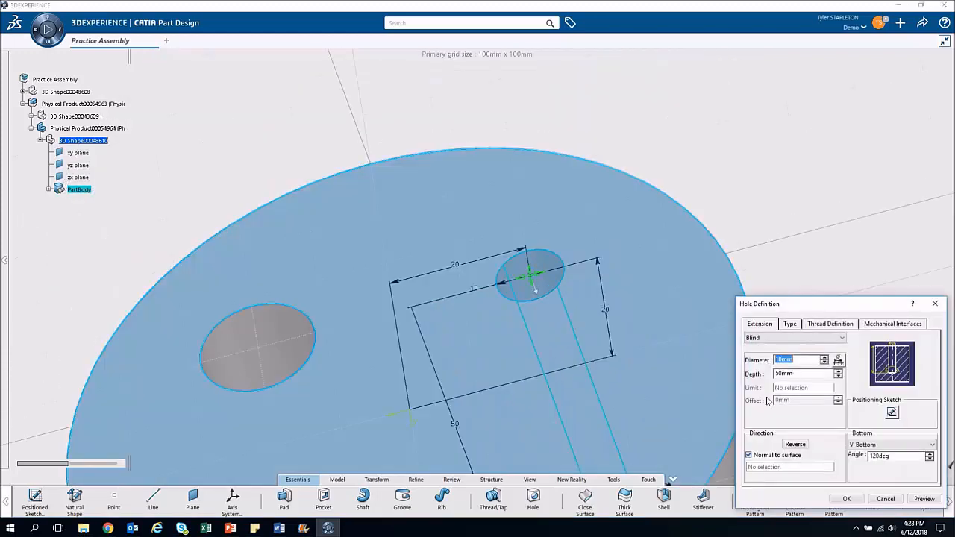
type("10")
left_click(925, 499)
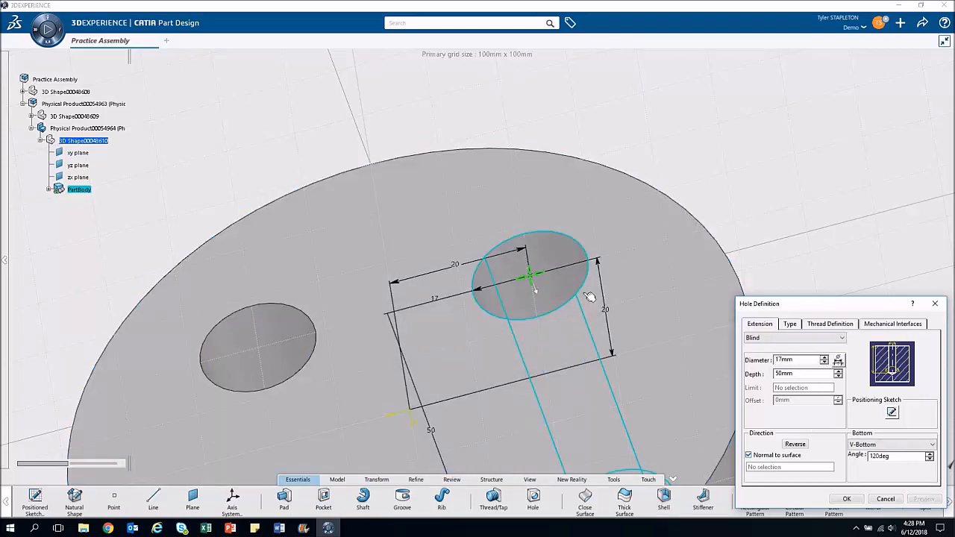
middle_click_drag(590, 296, 626, 401)
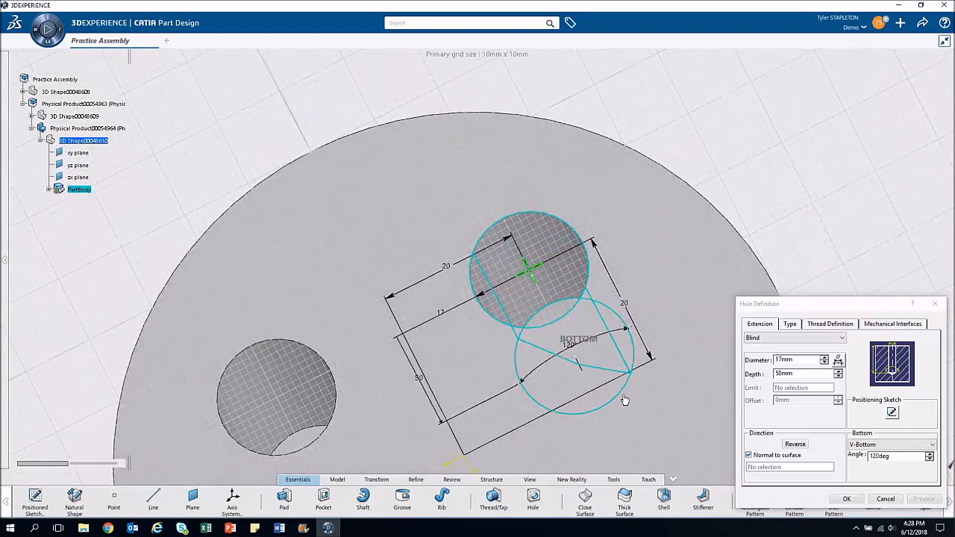
middle_click_drag(511, 401, 492, 365)
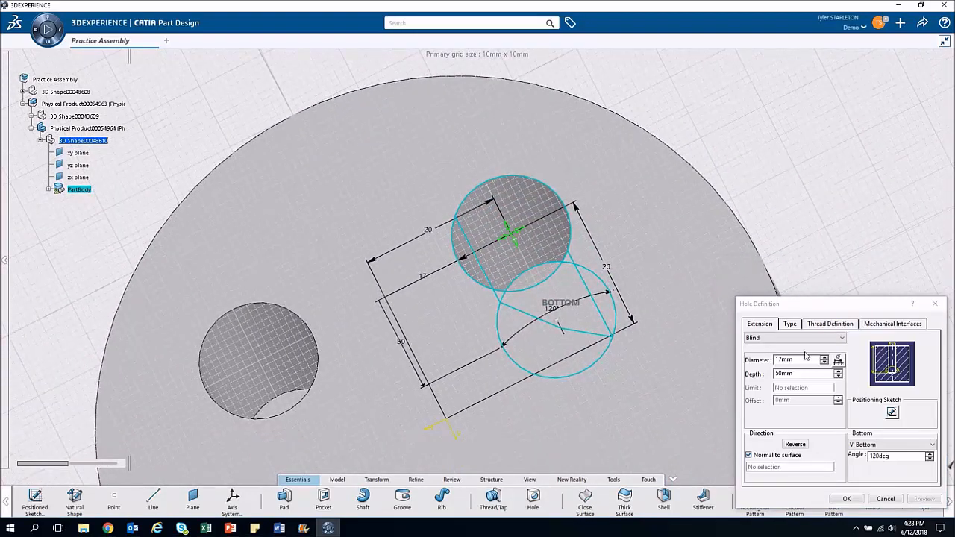
- Try the Countersunk hole type and review its parameter mode options, keeping Depth & Angle
left_click(791, 325)
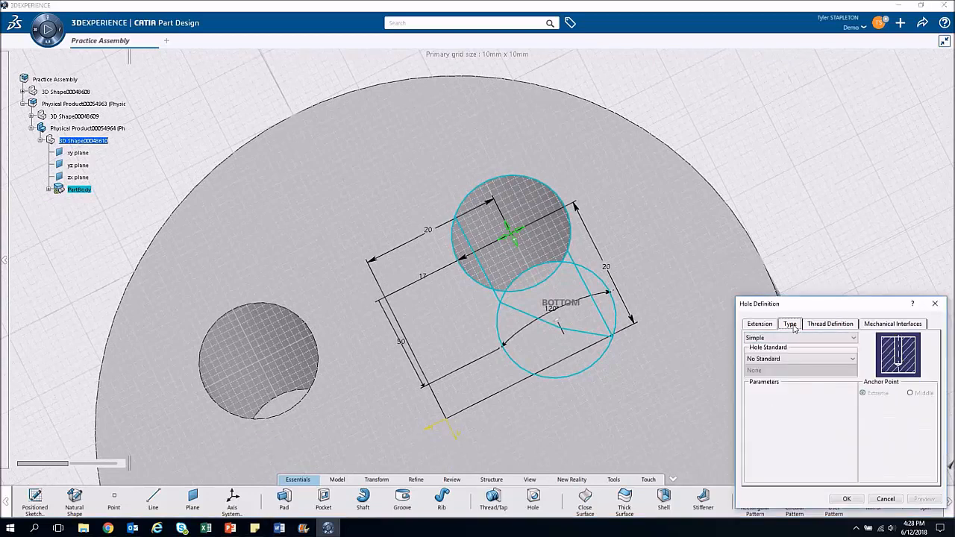
left_click(798, 339)
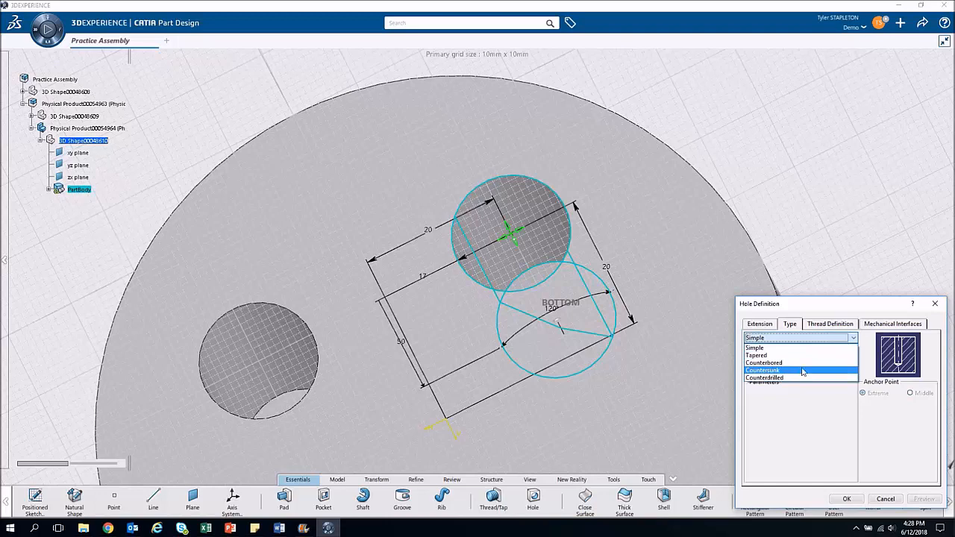
left_click(803, 371)
middle_click_drag(537, 332, 569, 423)
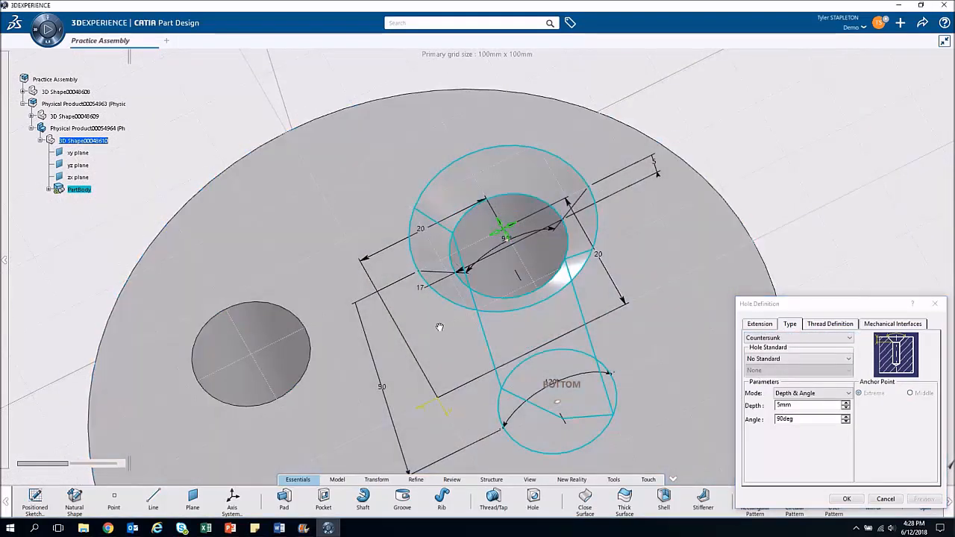
middle_click_drag(439, 327, 453, 236)
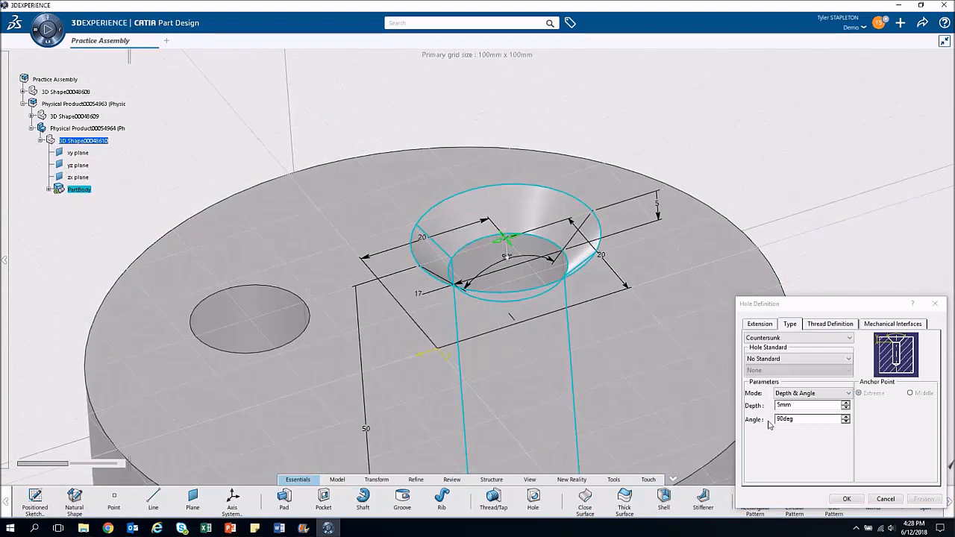
left_click(822, 395)
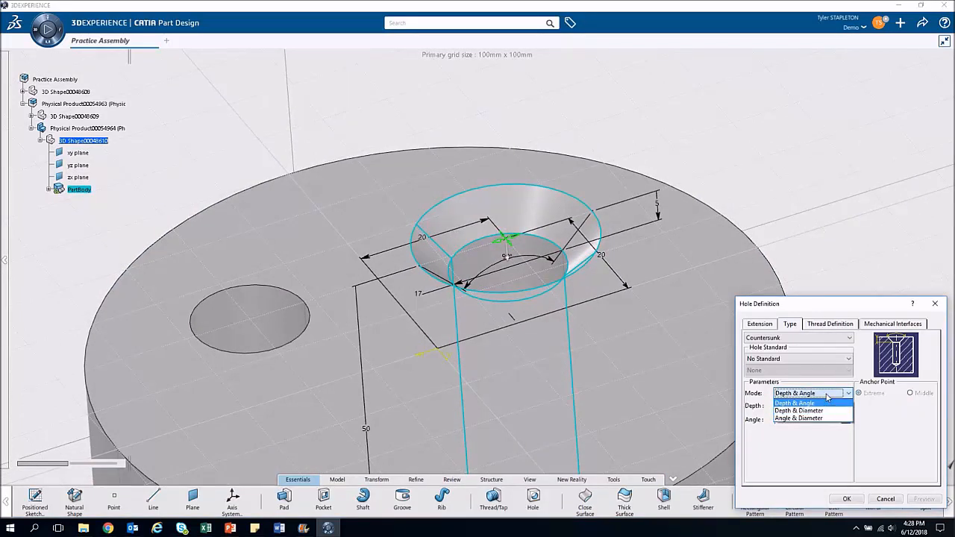
left_click(827, 397)
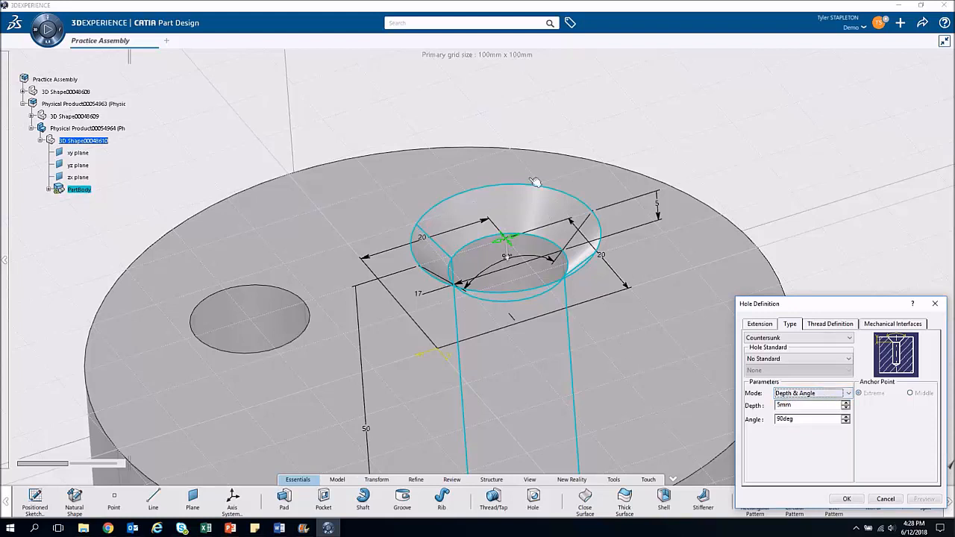
- Change the hole type to Counterbored, set the counterbore diameter to 25 mm, and preview the shape
left_click(833, 339)
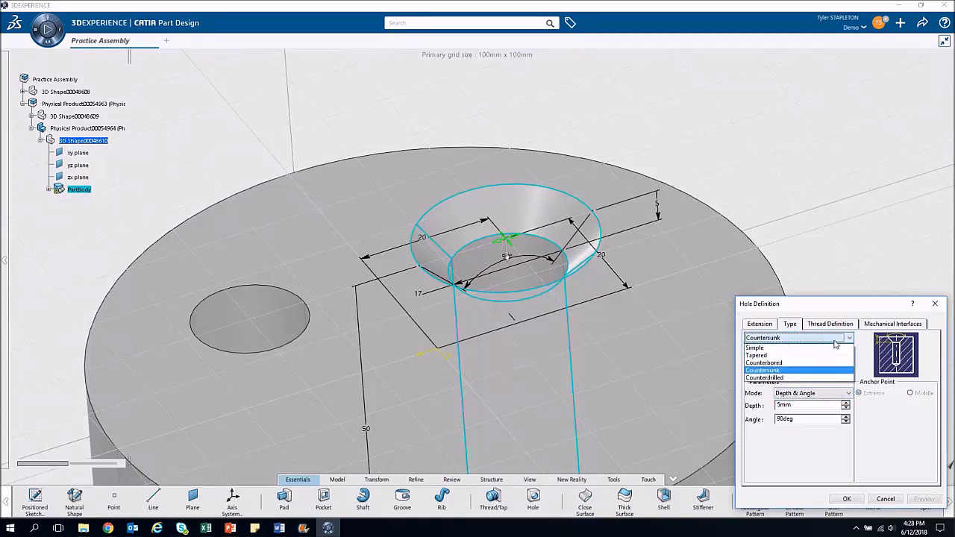
left_click(816, 364)
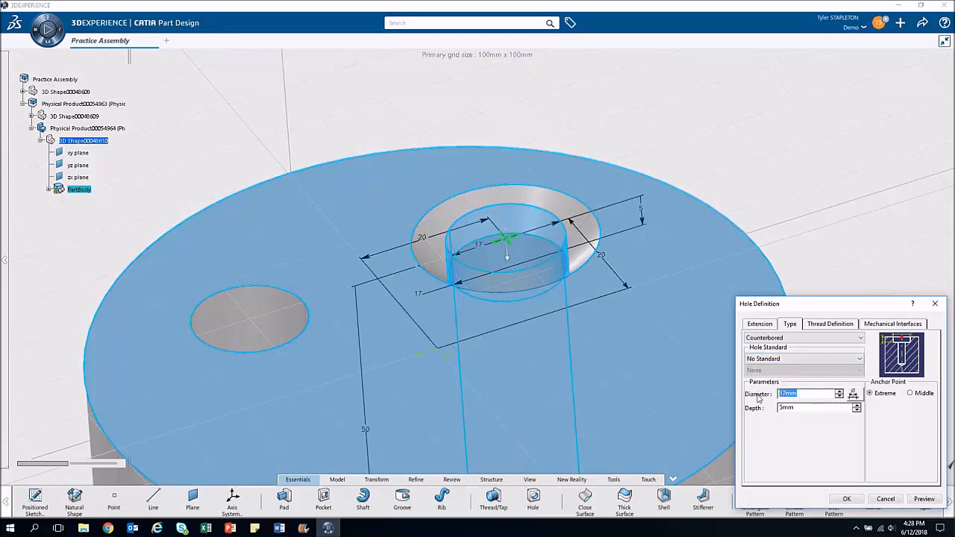
type("25")
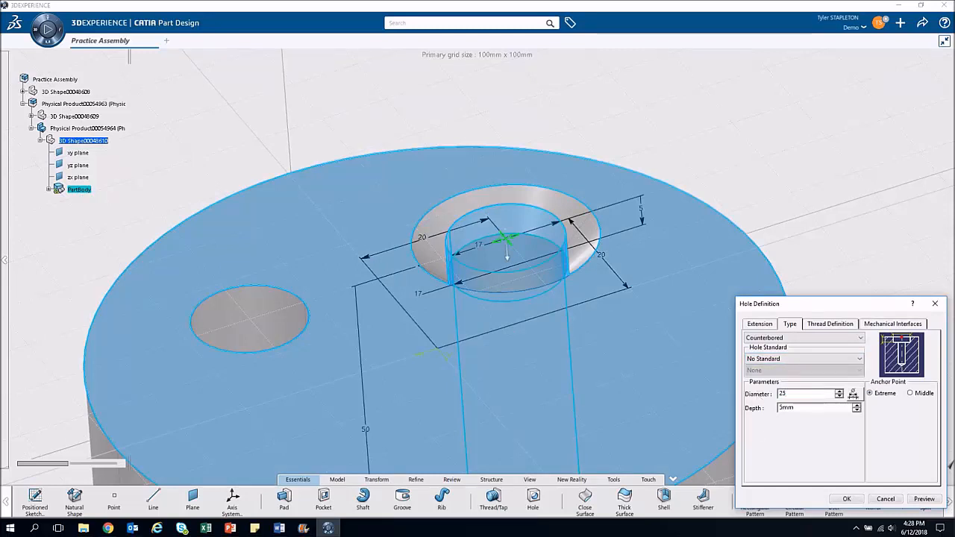
left_click(925, 498)
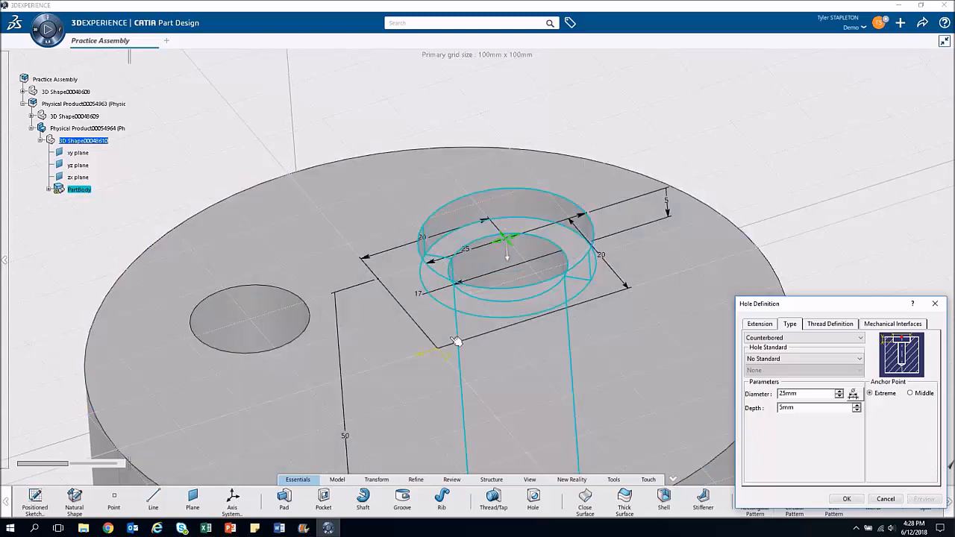
middle_click_drag(456, 342, 438, 323)
middle_click_drag(441, 324, 452, 341)
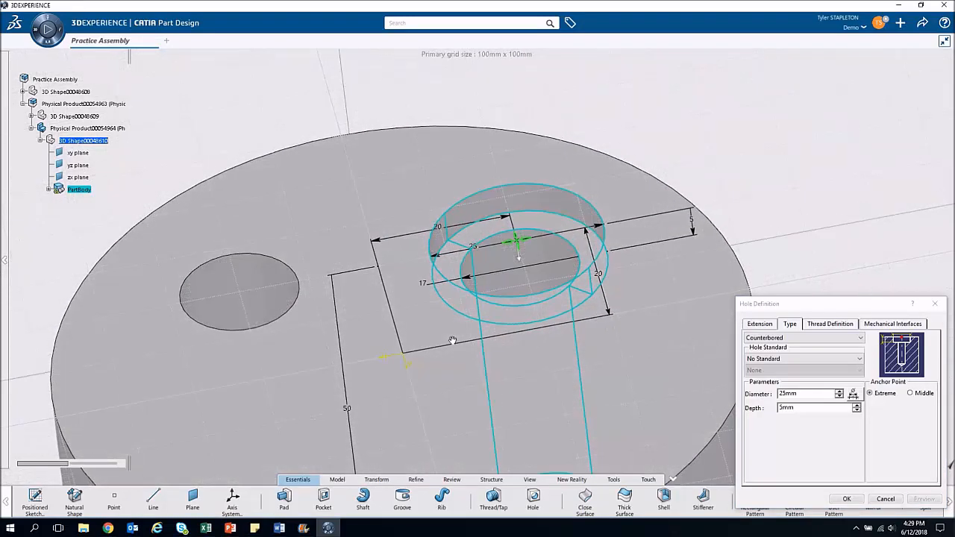
- Make the counterbored hole threaded, inspect its preview from several angles, and create the hole
left_click(842, 329)
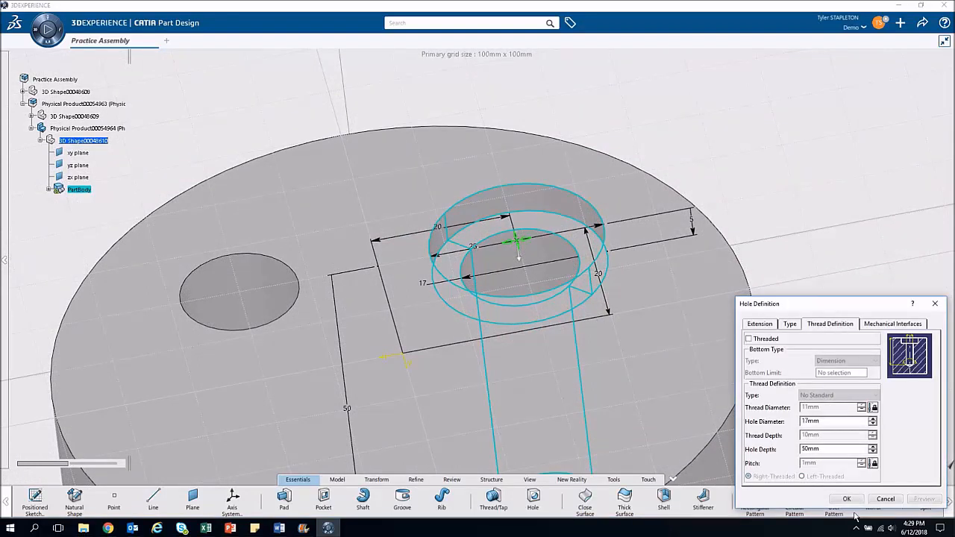
left_click(749, 340)
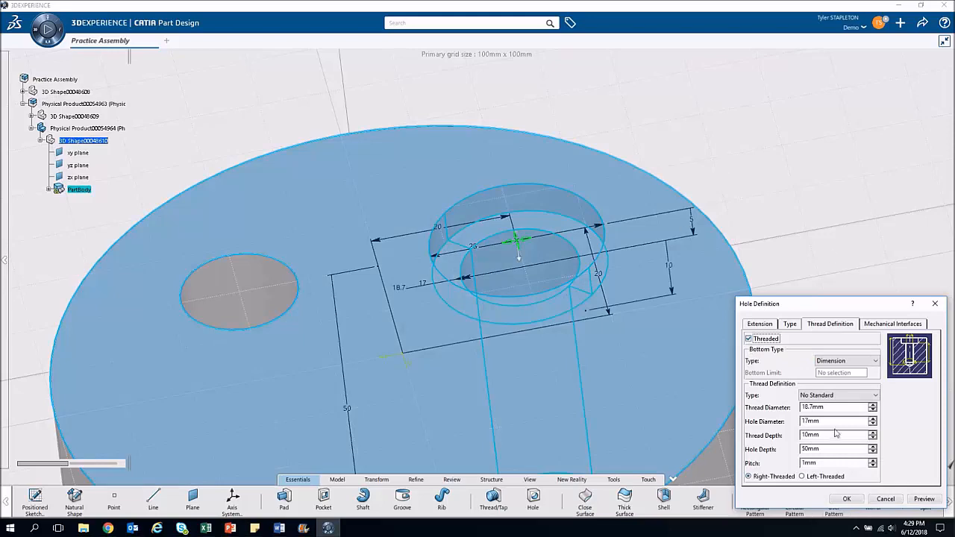
left_click(926, 499)
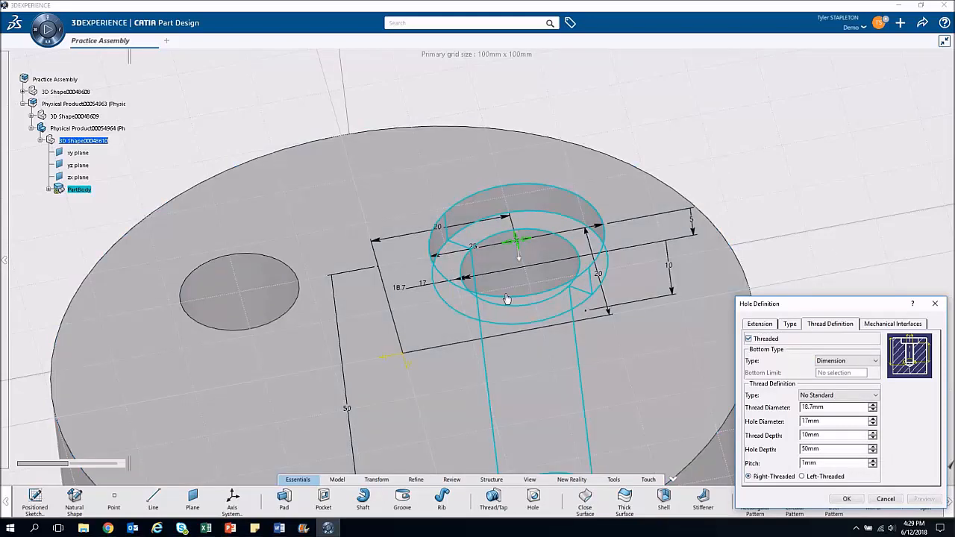
scroll(488, 258, "up", 2)
scroll(489, 258, "up", 2)
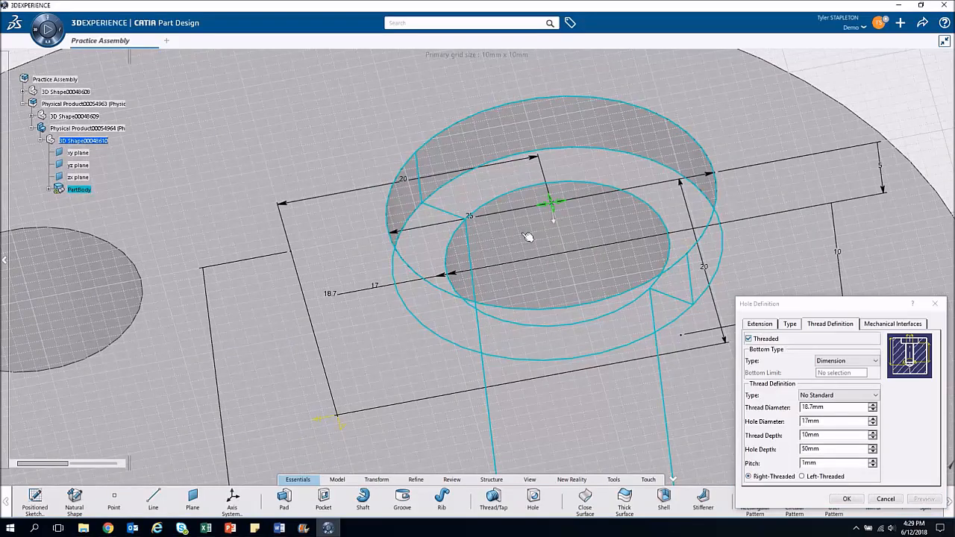
middle_click_drag(496, 209, 497, 248)
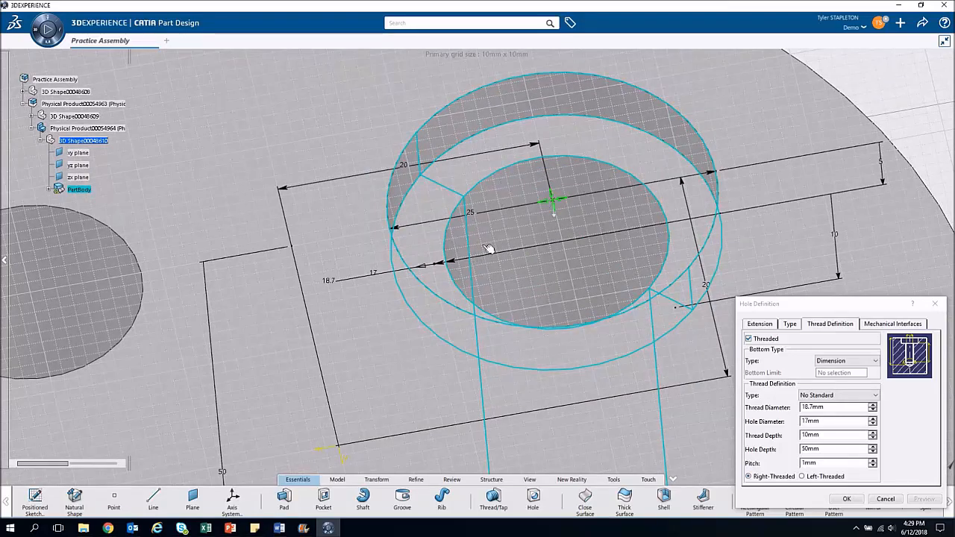
scroll(490, 196, "down", 3)
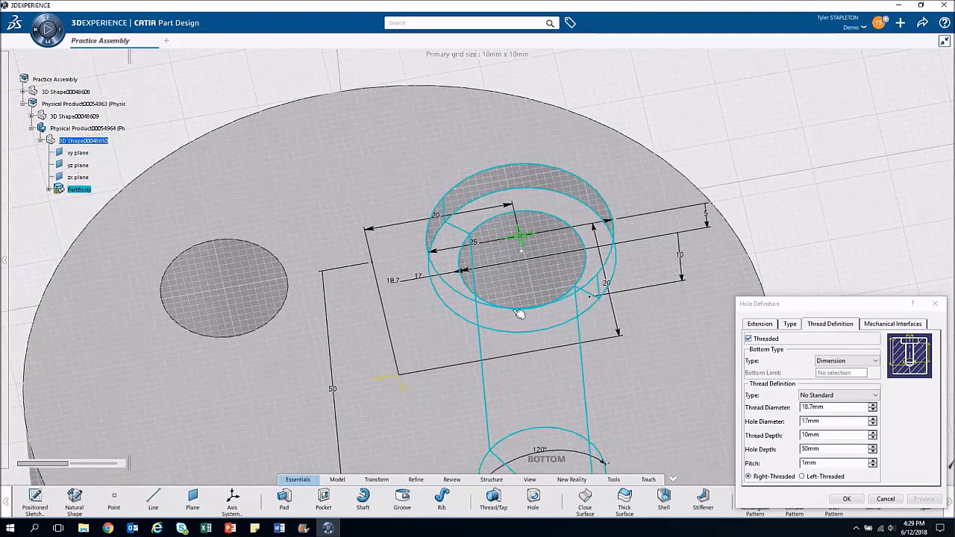
middle_click_drag(512, 319, 495, 240)
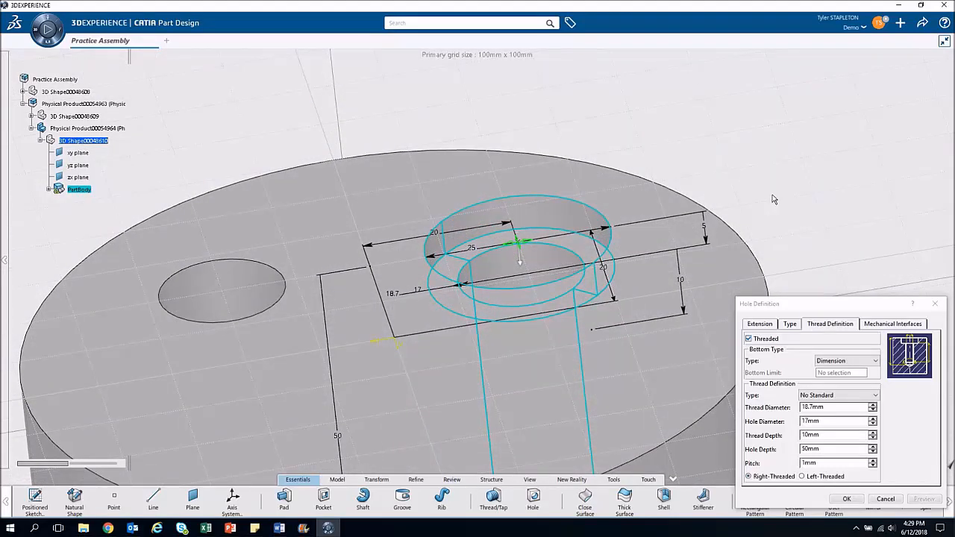
middle_click_drag(513, 360, 473, 345)
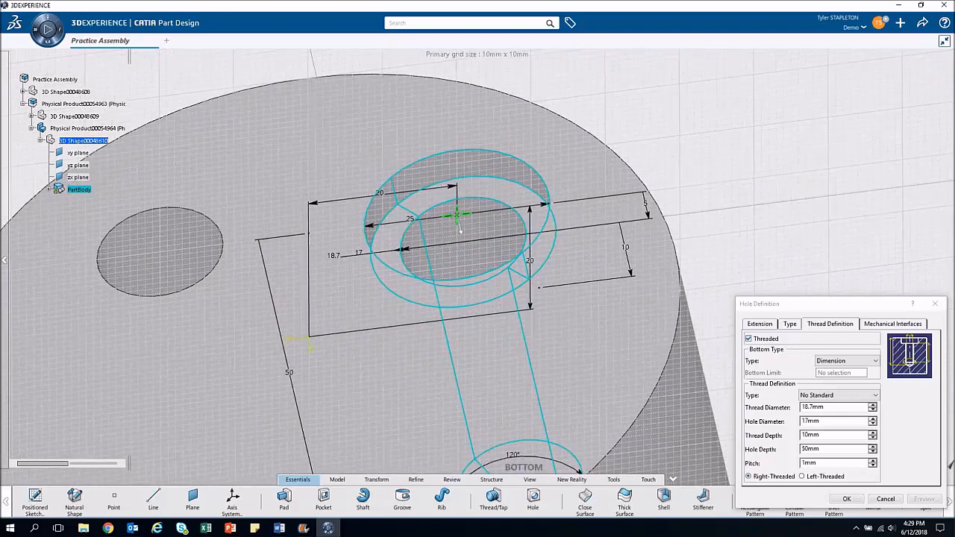
left_click(848, 500)
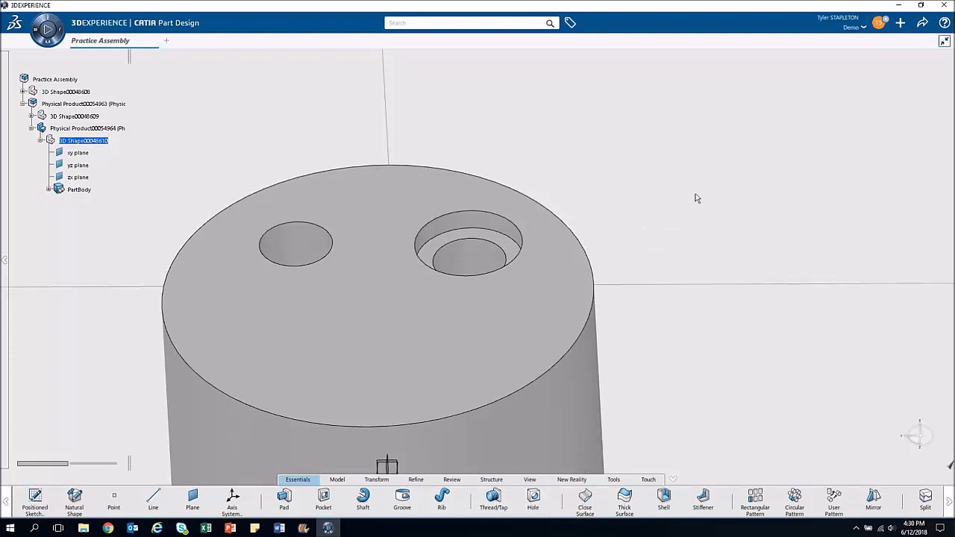
- Review the length unit options in the preferences under Parameters and Measure, keeping Millimeter
middle_click_drag(644, 217, 641, 281)
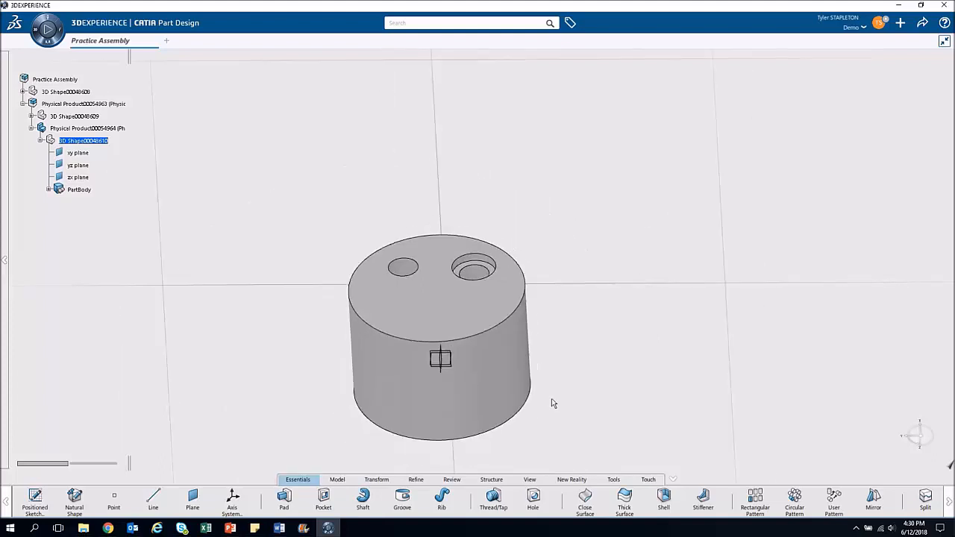
middle_click_drag(551, 404, 555, 365)
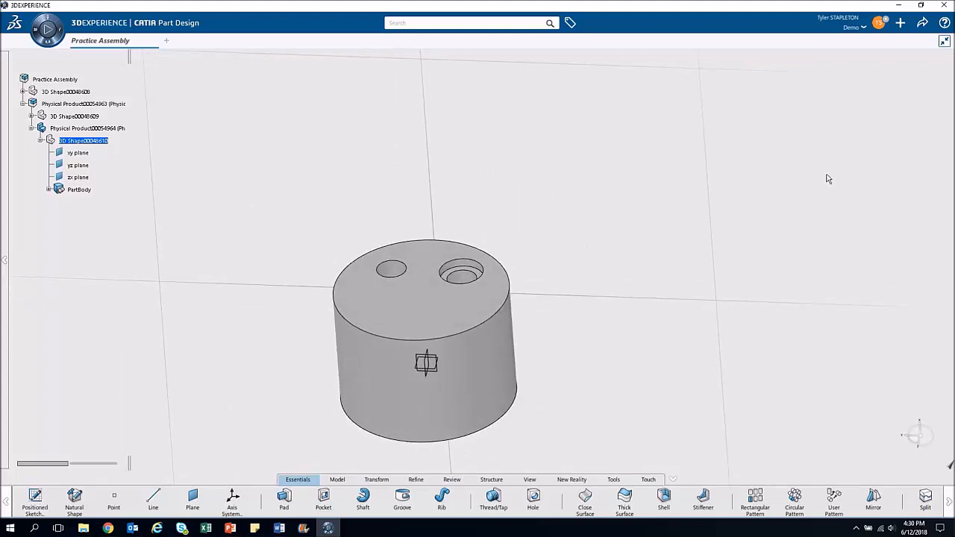
left_click(879, 25)
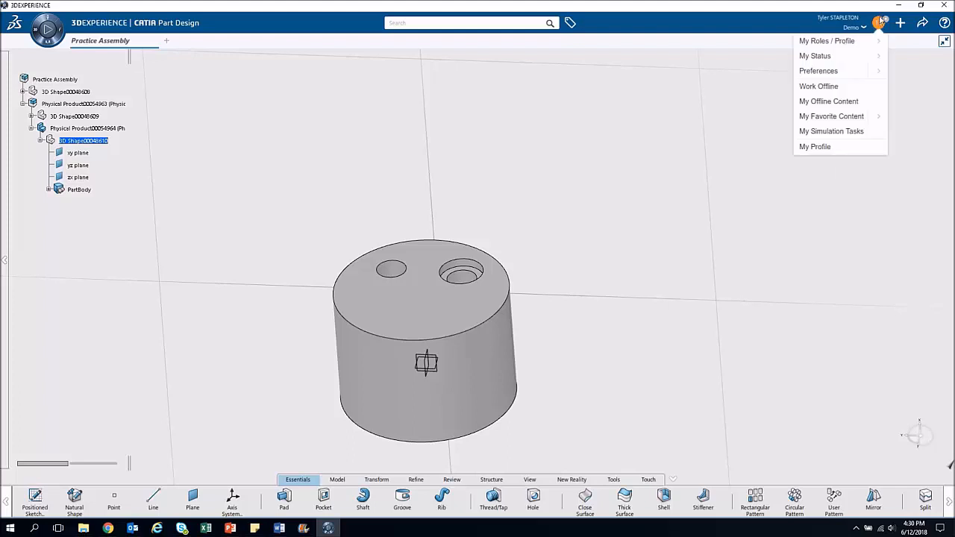
left_click(821, 70)
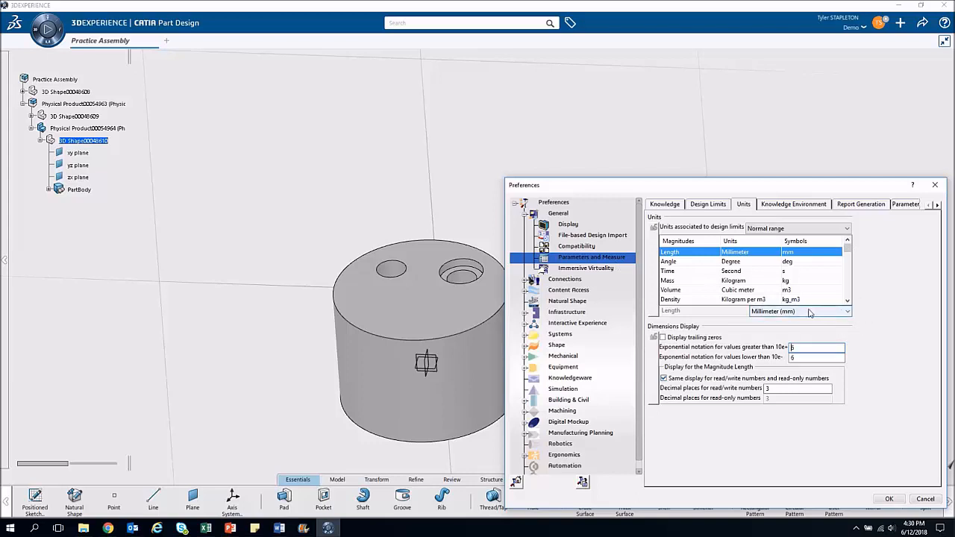
left_click(838, 312)
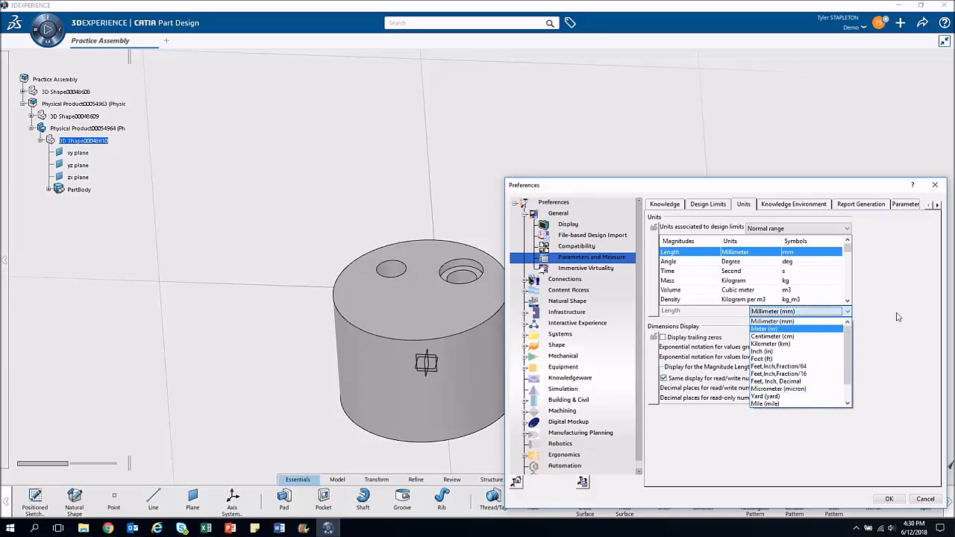
left_click(878, 369)
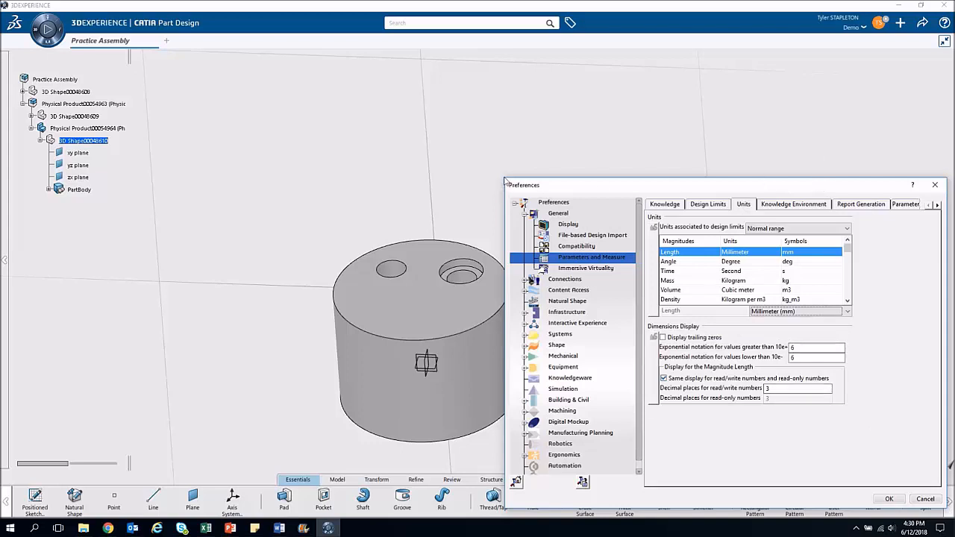
left_click_drag(531, 200, 535, 174)
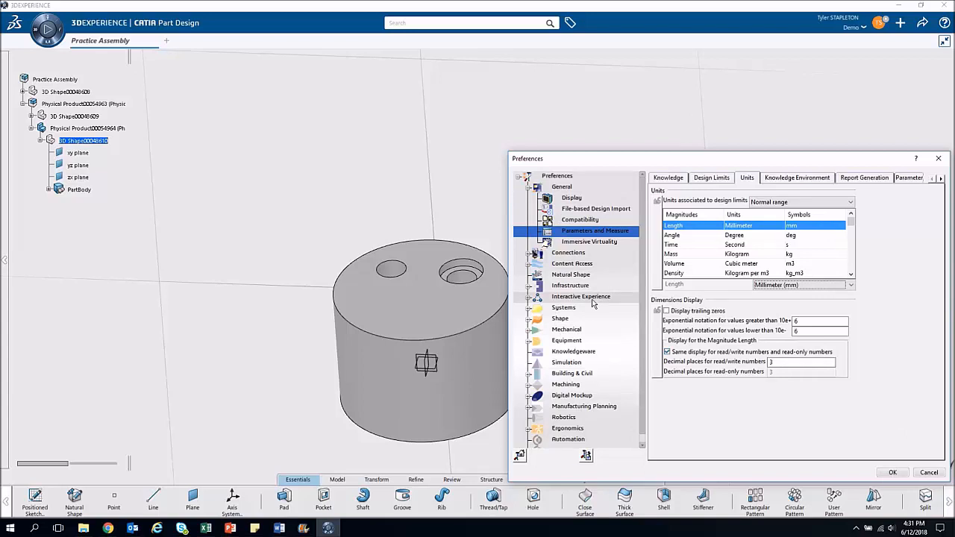
left_click(896, 473)
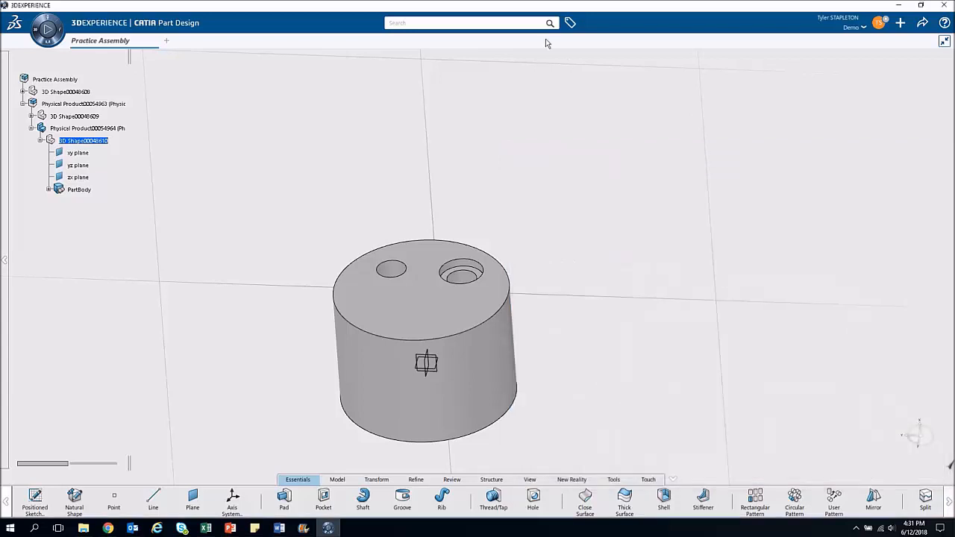
- Start a sketch on a vertical reference plane and draw an upright rectangle about 106 mm tall beside the cylinder
middle_click_drag(350, 396, 395, 393)
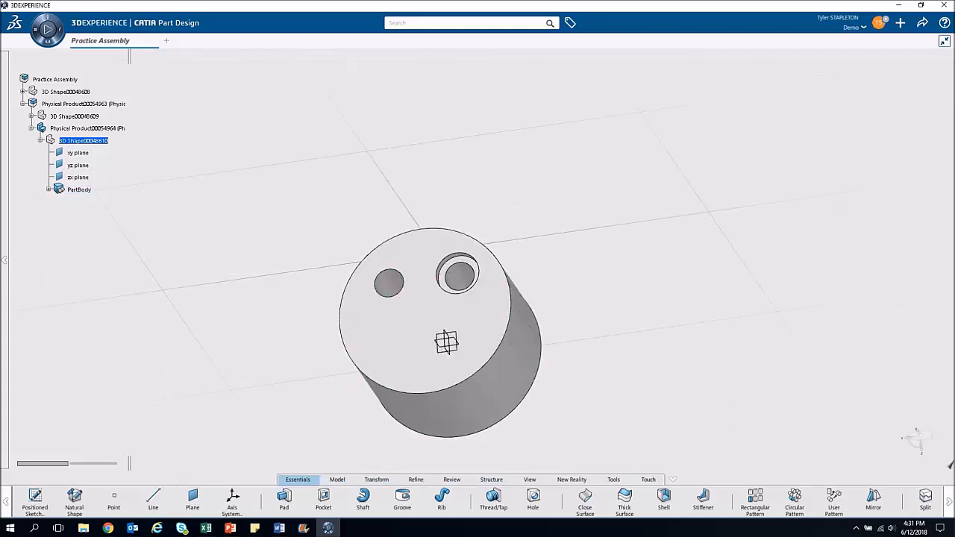
middle_click_drag(310, 239, 313, 309, "ctrl")
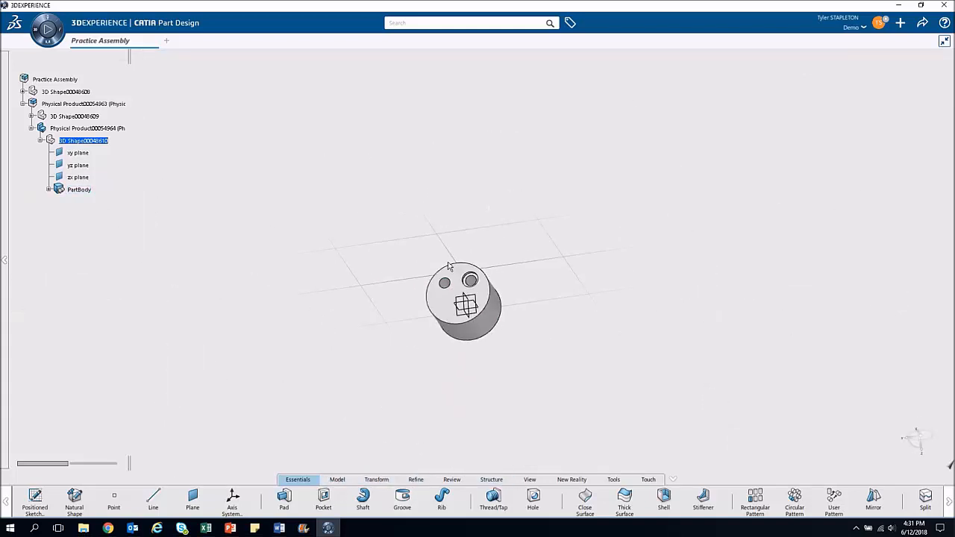
middle_click_drag(409, 302, 433, 143)
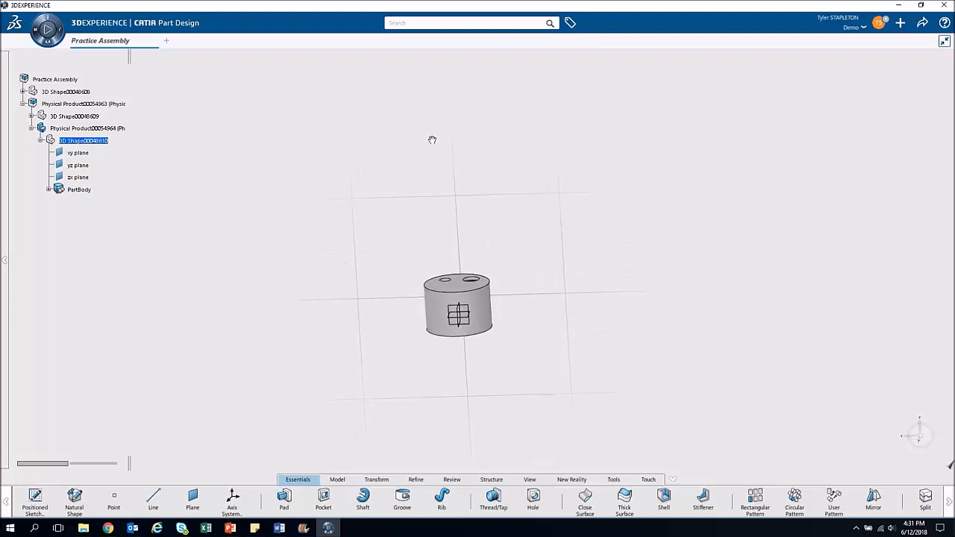
left_click(468, 321)
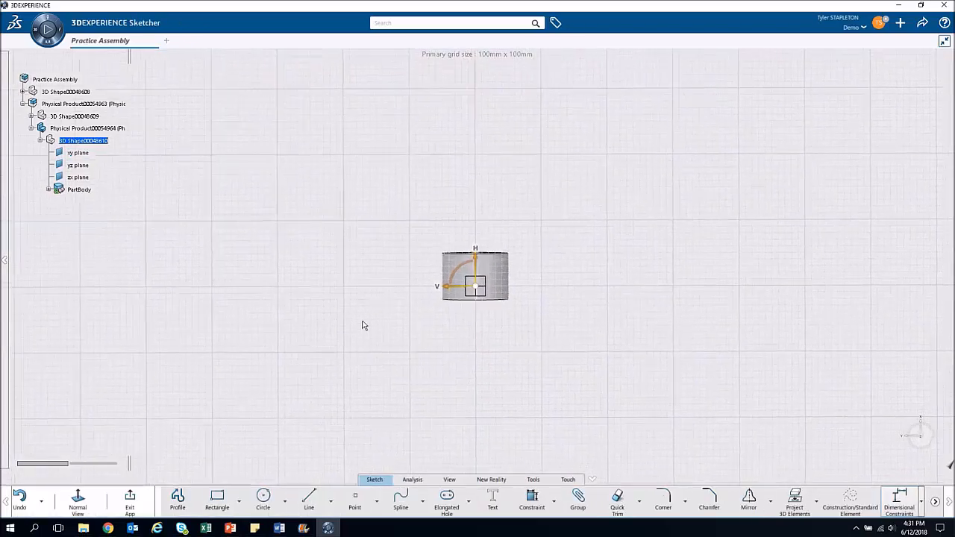
left_click(217, 499)
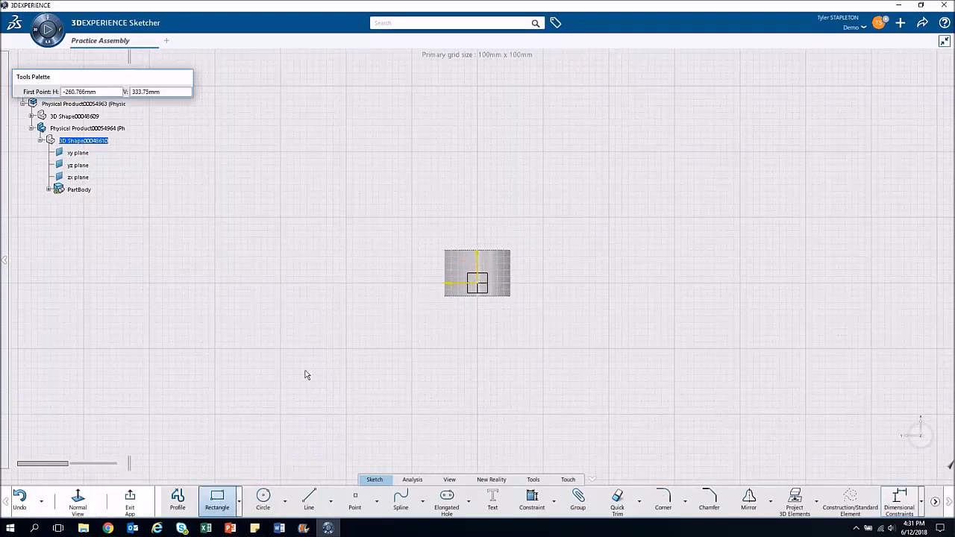
left_click(343, 240)
left_click(372, 309)
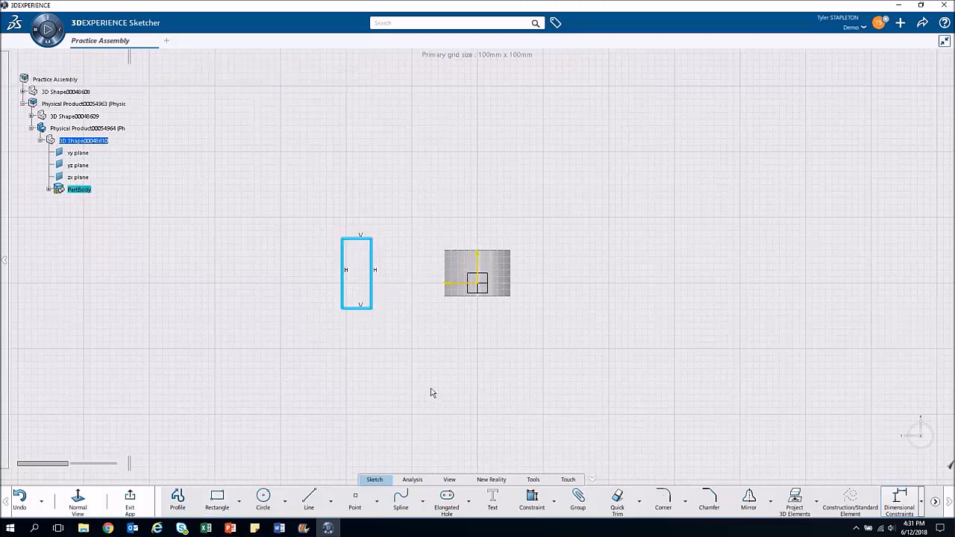
- Constrain the distance between the rectangle's outer vertical side and the vertical centre axis to 200 mm
left_click(543, 503)
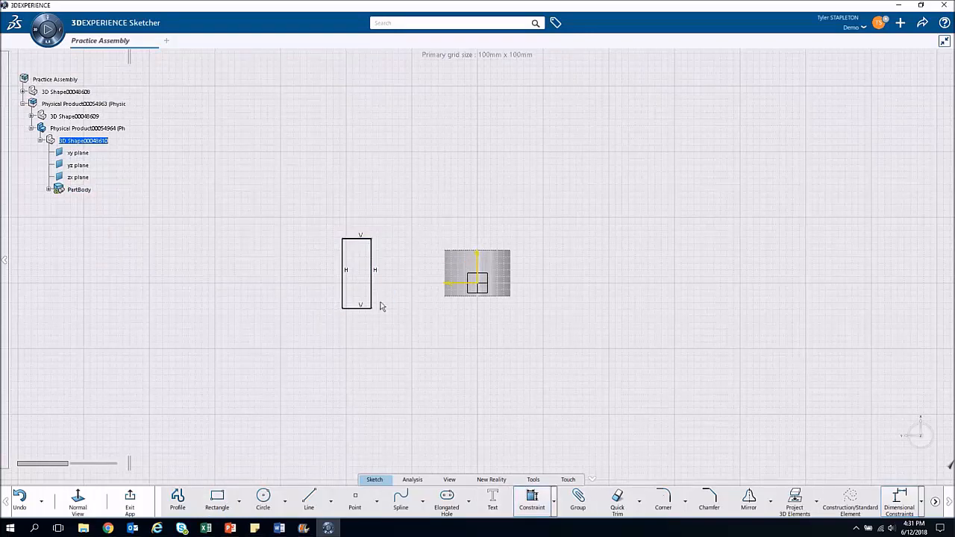
left_click(344, 263)
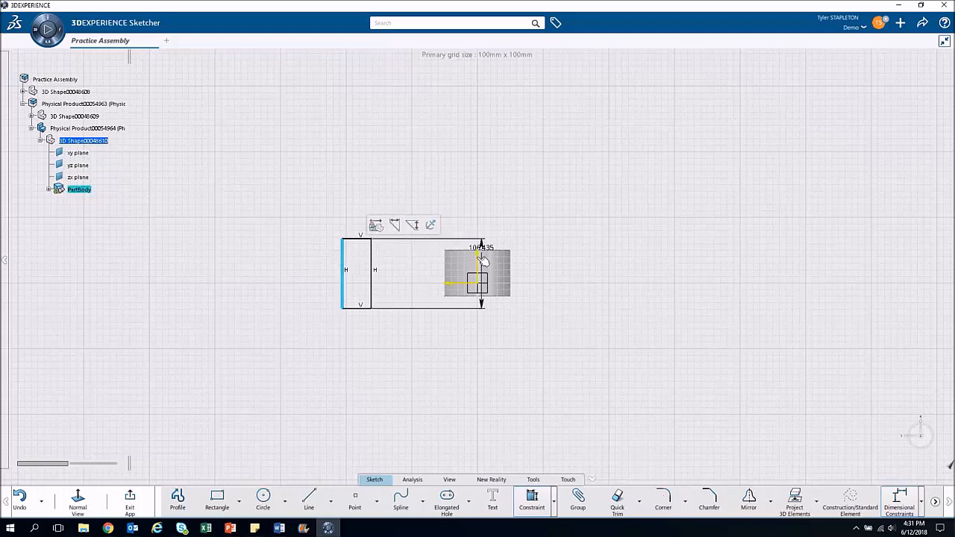
left_click(430, 317)
scroll(405, 269, "up", 5)
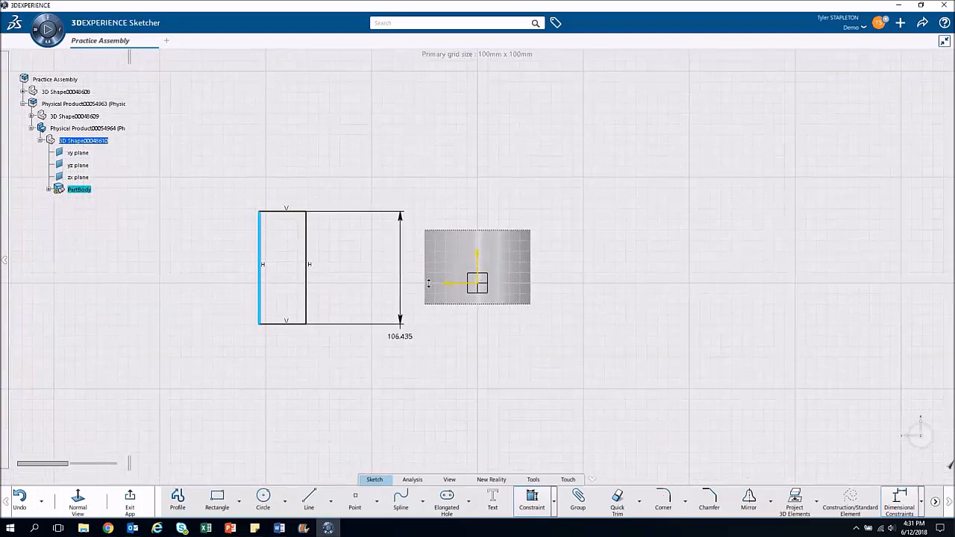
middle_click_drag(405, 269, 427, 290)
mouse_move(428, 290)
left_mouse_down()
mouse_move(480, 273)
mouse_move(448, 251)
left_mouse_up()
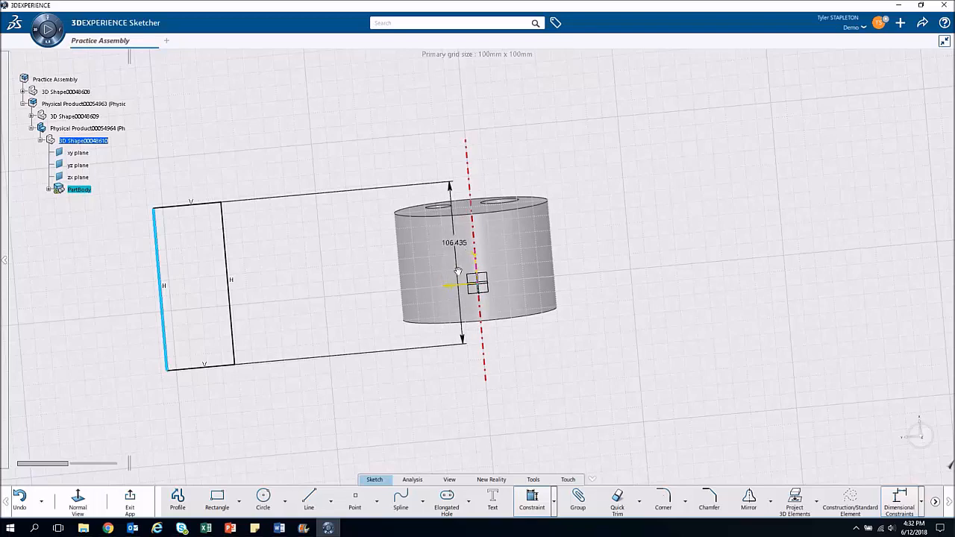
mouse_move(448, 250)
middle_mouse_down()
mouse_move(502, 445)
mouse_move(485, 381)
mouse_move(440, 298)
middle_mouse_up()
mouse_move(428, 289)
left_mouse_down()
mouse_move(440, 275)
mouse_move(409, 278)
mouse_move(436, 260)
mouse_move(439, 268)
mouse_move(527, 241)
mouse_move(430, 250)
mouse_move(448, 247)
mouse_move(416, 268)
mouse_move(331, 218)
mouse_move(297, 155)
left_mouse_up()
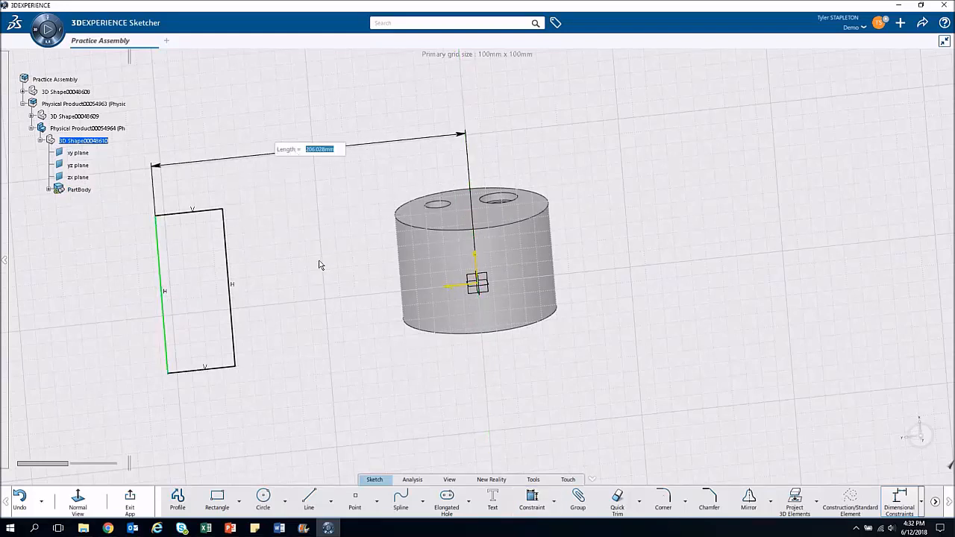
type("200")
key("Return")
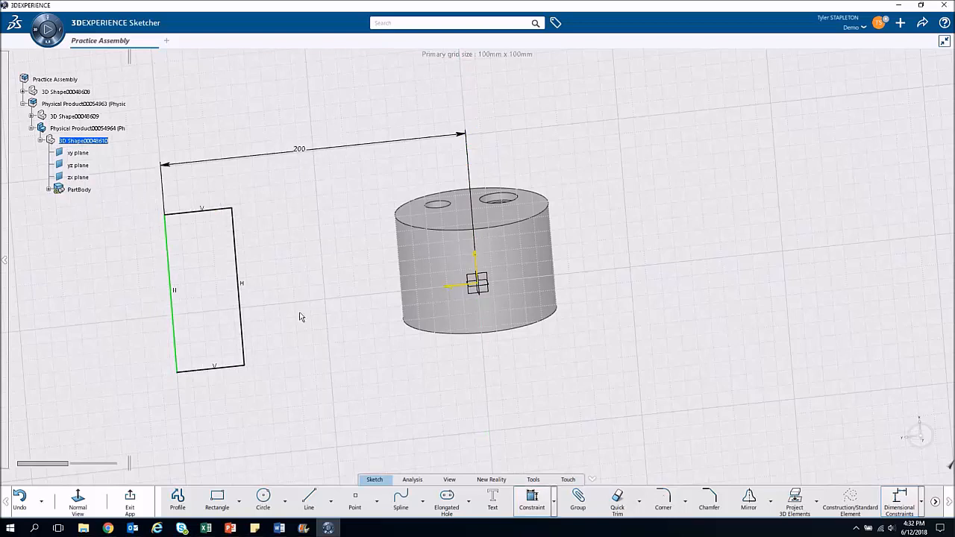
- Constrain the distance between the rectangle's inner vertical side and the vertical centre axis to 175 mm
left_click(242, 291)
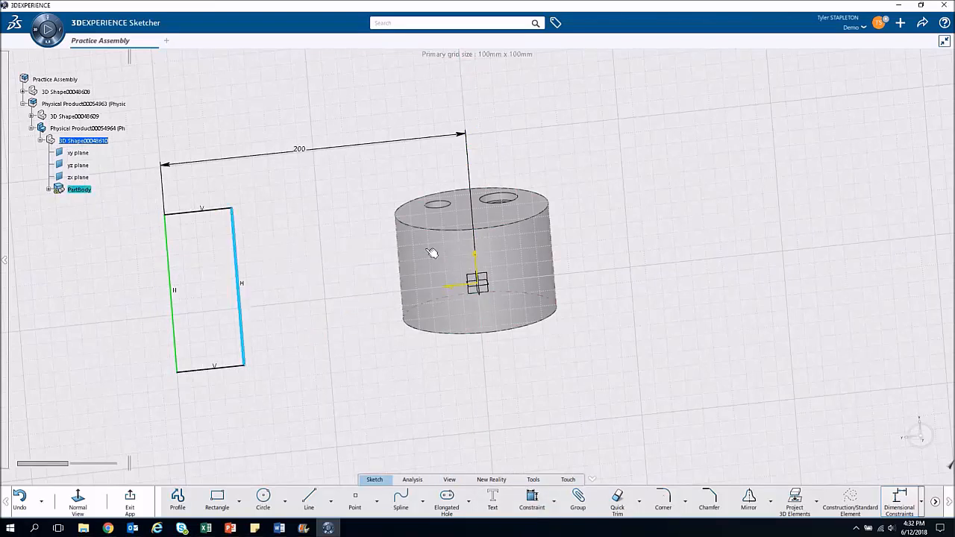
left_click(532, 498)
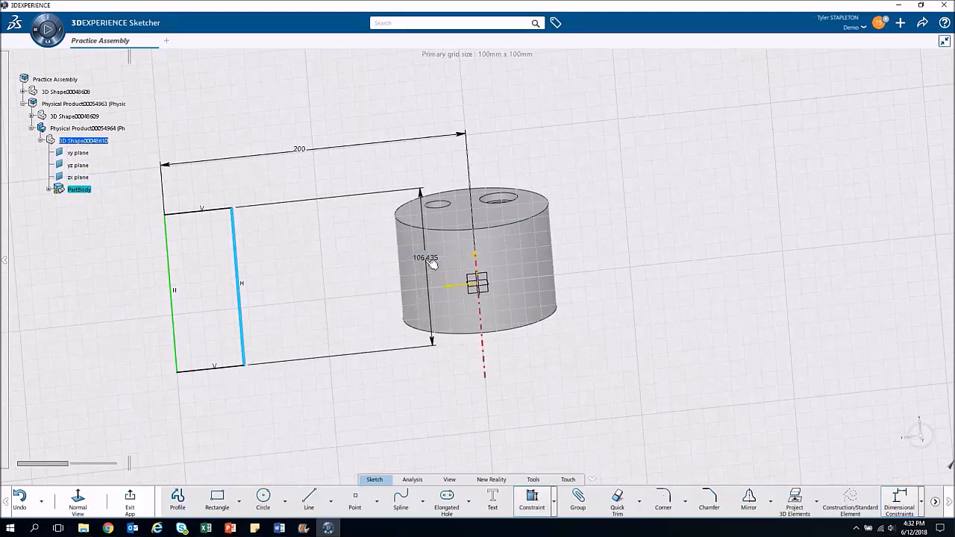
left_click(436, 273)
left_click(273, 189)
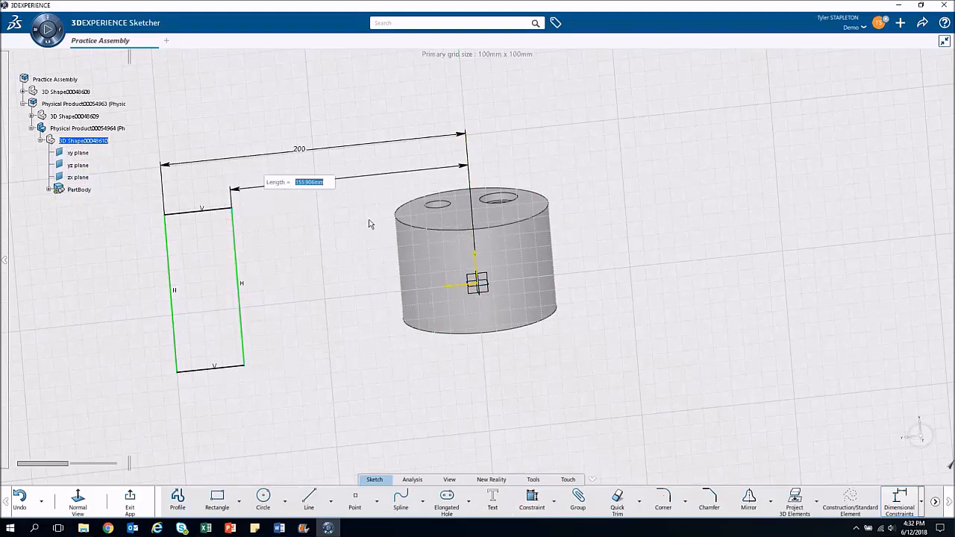
type("175")
key("Return")
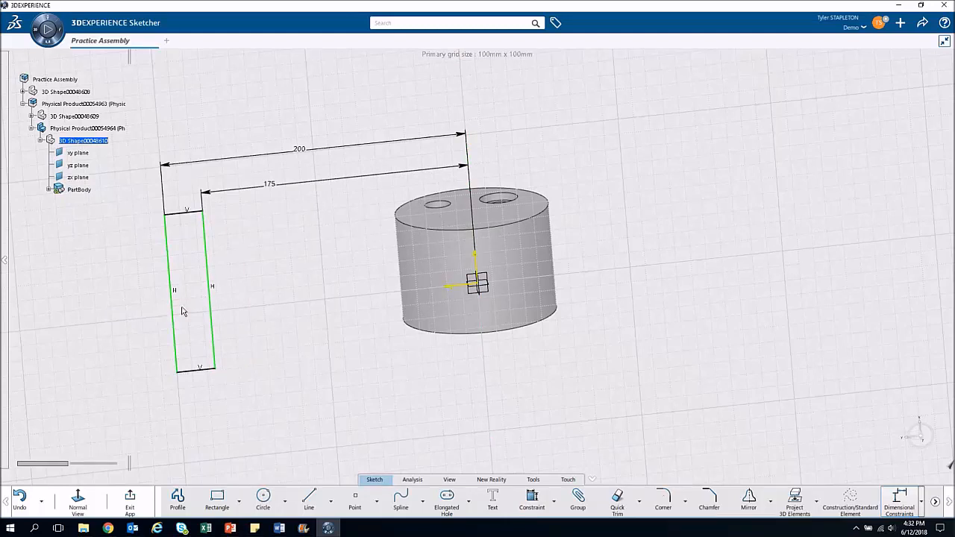
- Constrain the rectangle's bottom side to lie 40 mm below the horizontal sketch axis
left_click(199, 371)
mouse_move(203, 413)
left_mouse_down()
mouse_move(203, 401)
mouse_move(214, 426)
mouse_move(203, 370)
left_mouse_up()
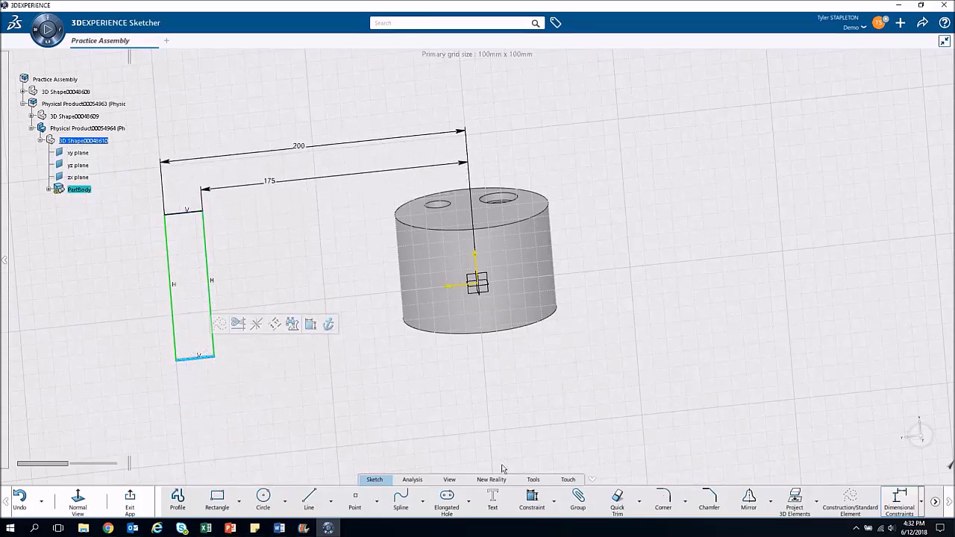
left_click(280, 383)
left_click(188, 359)
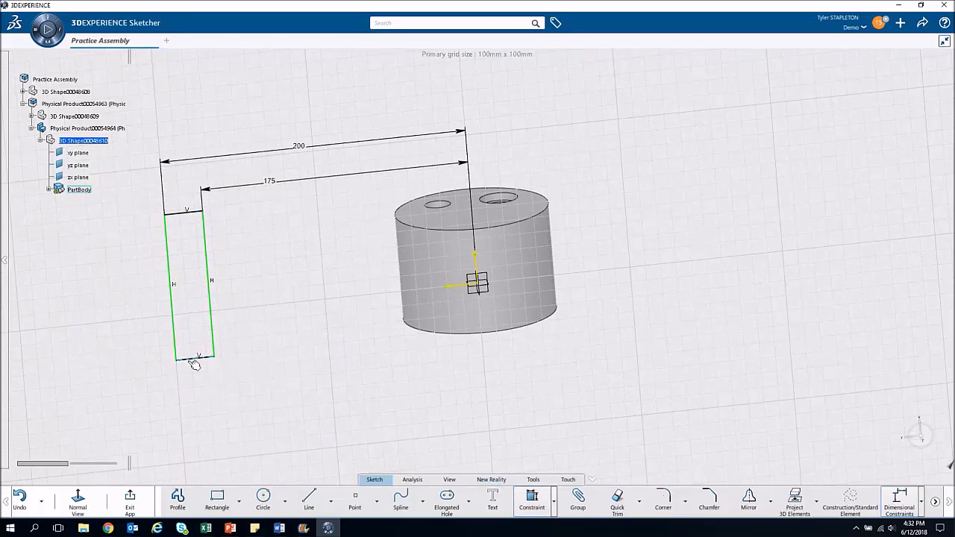
left_click(452, 289)
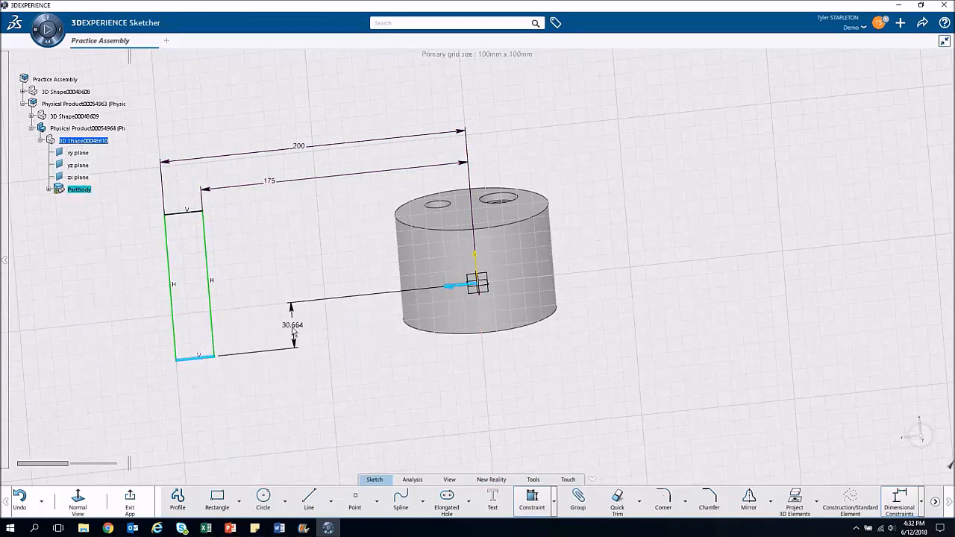
left_click(290, 328)
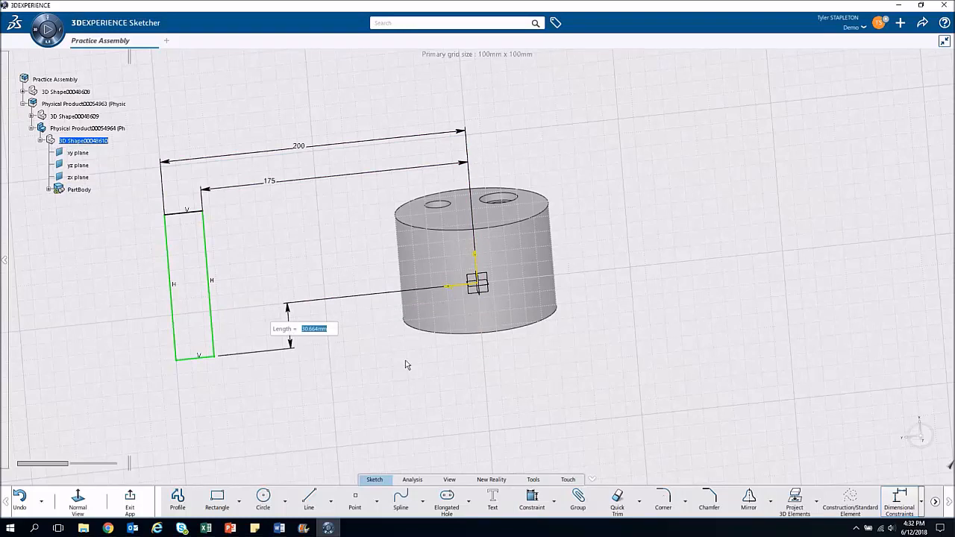
type("40")
key("Return")
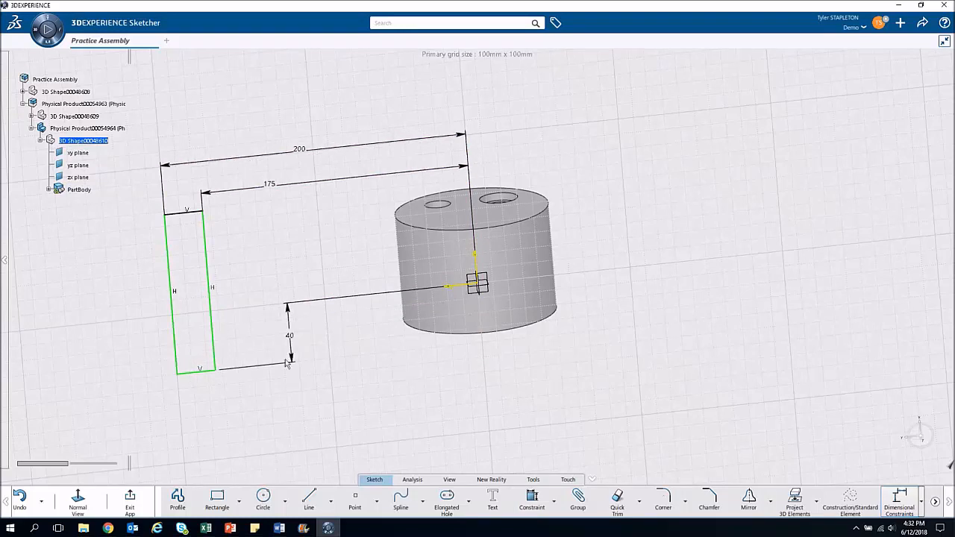
- Constrain the height between the rectangle's top and bottom sides to 80 mm and exit the sketch
left_click(532, 499)
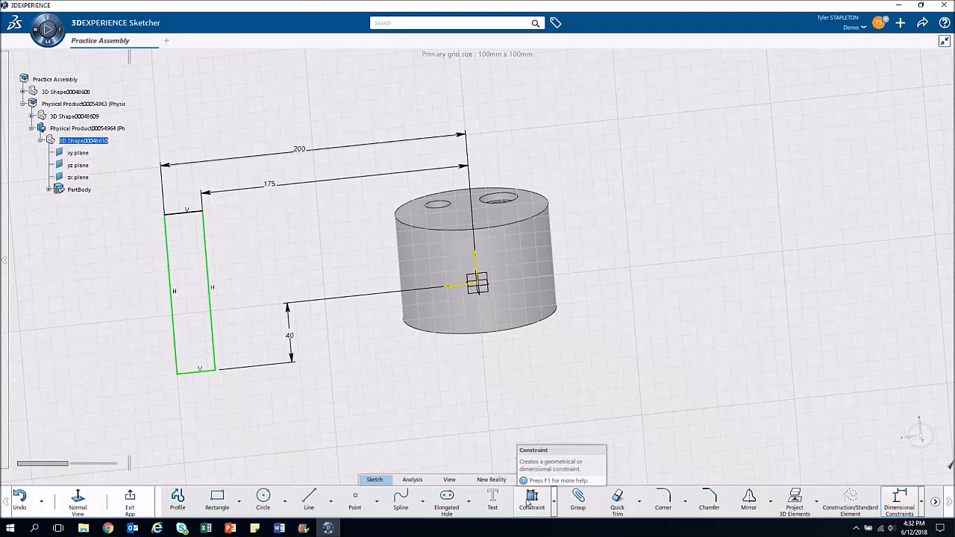
left_click(185, 213)
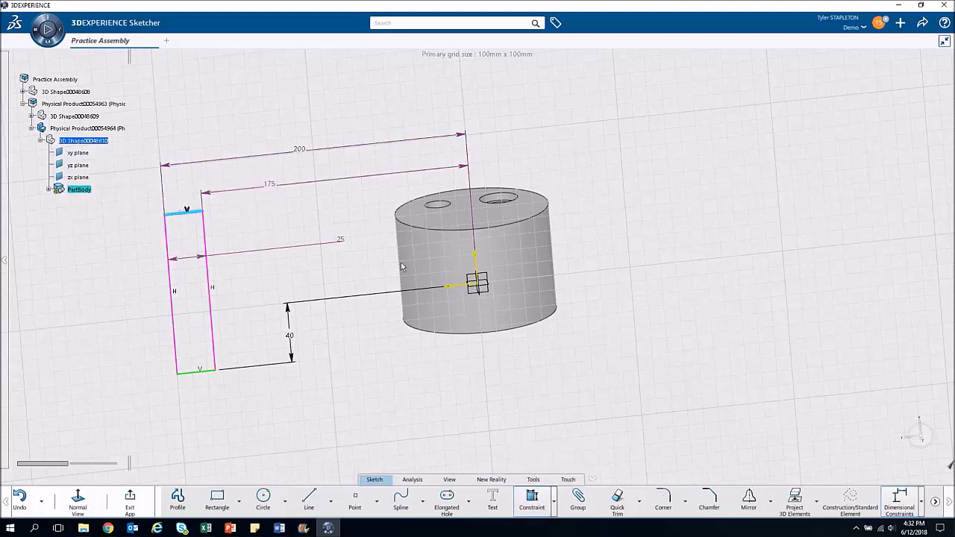
left_click(197, 372)
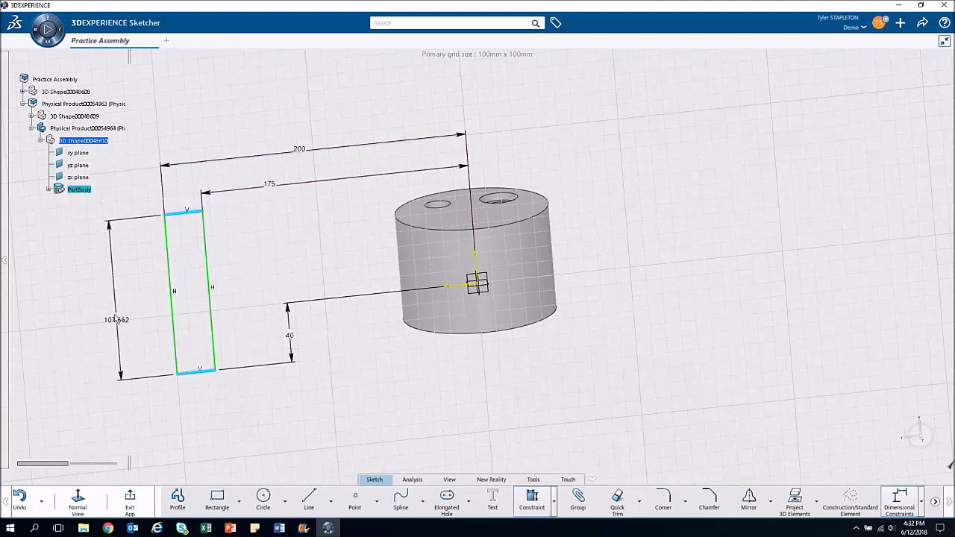
left_click(132, 315)
type("80")
key("Return")
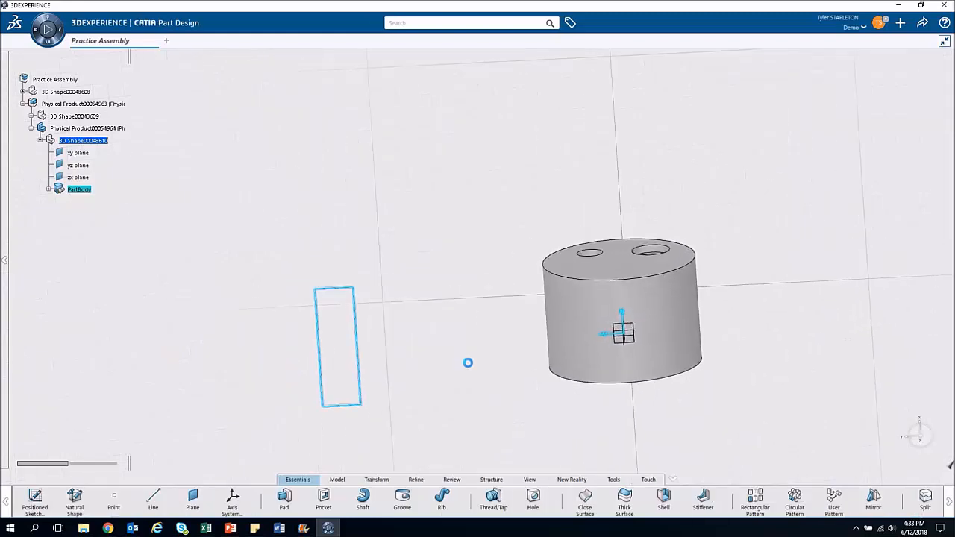
left_click(558, 345)
- Revolve the rectangular profile 360 degrees about the cylinder's axis with Shaft to form a surrounding ring
middle_click_drag(495, 252, 505, 294)
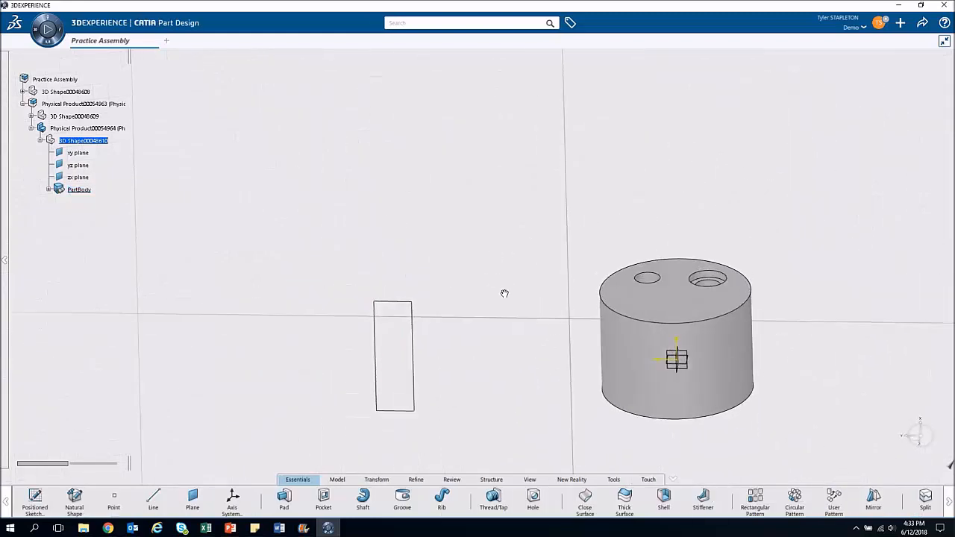
left_click(363, 498)
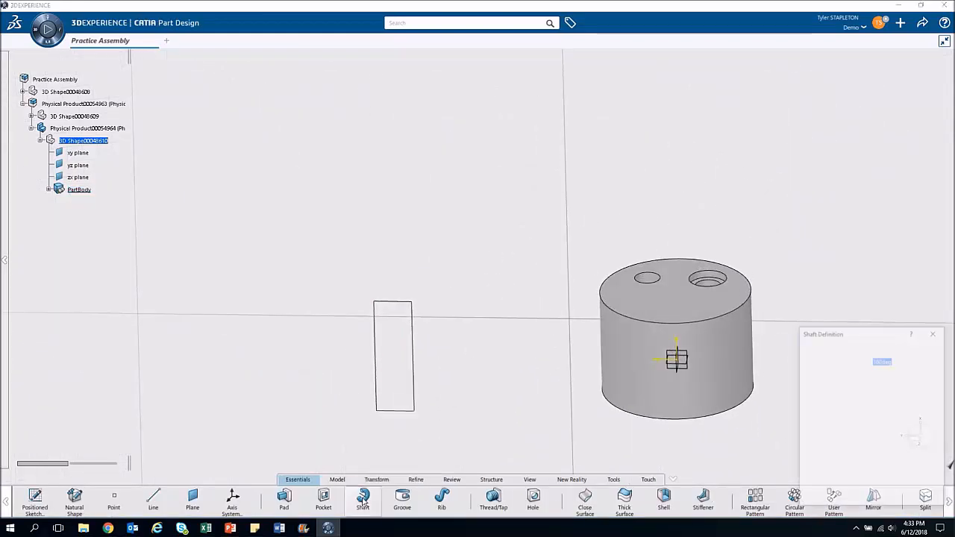
left_click(415, 354)
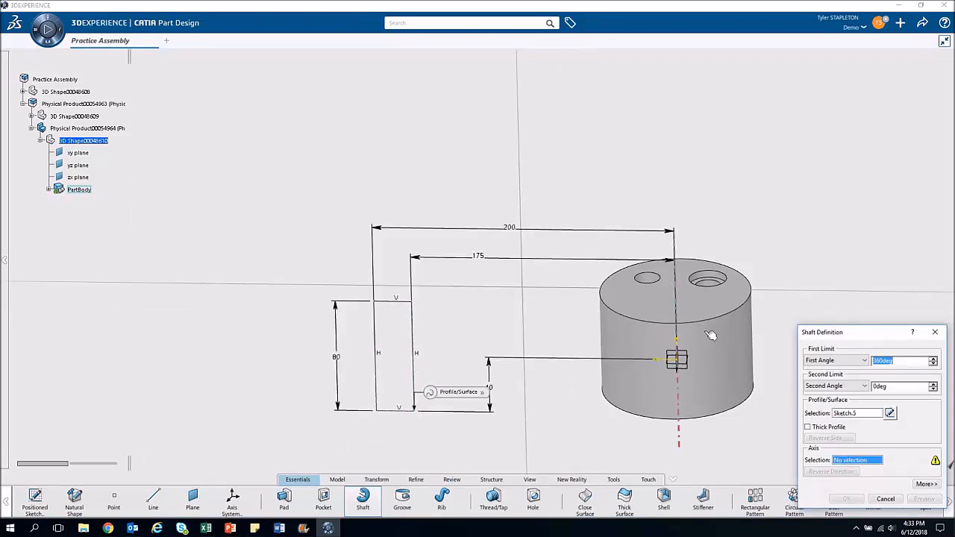
left_click(679, 396)
middle_click_drag(698, 363, 791, 372)
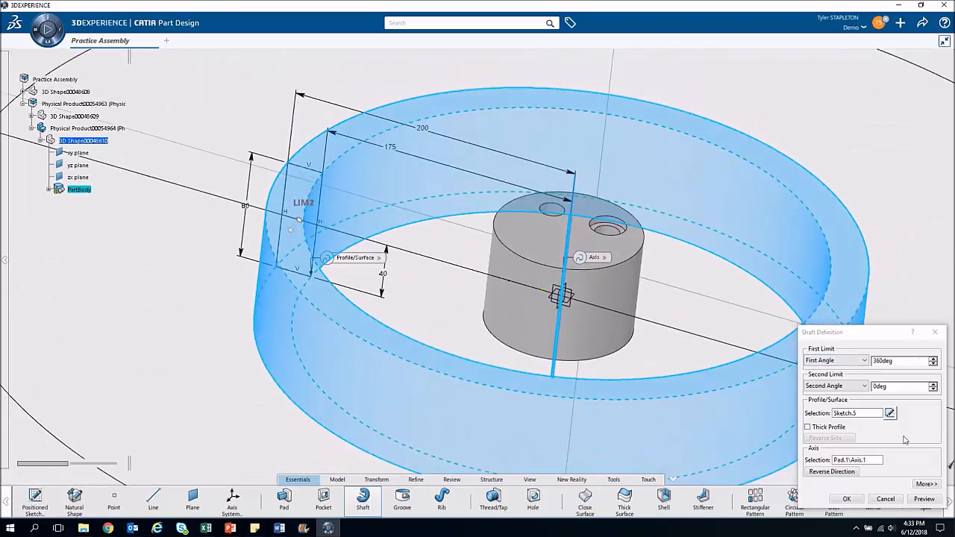
left_click(846, 500)
middle_click_drag(426, 279, 433, 315)
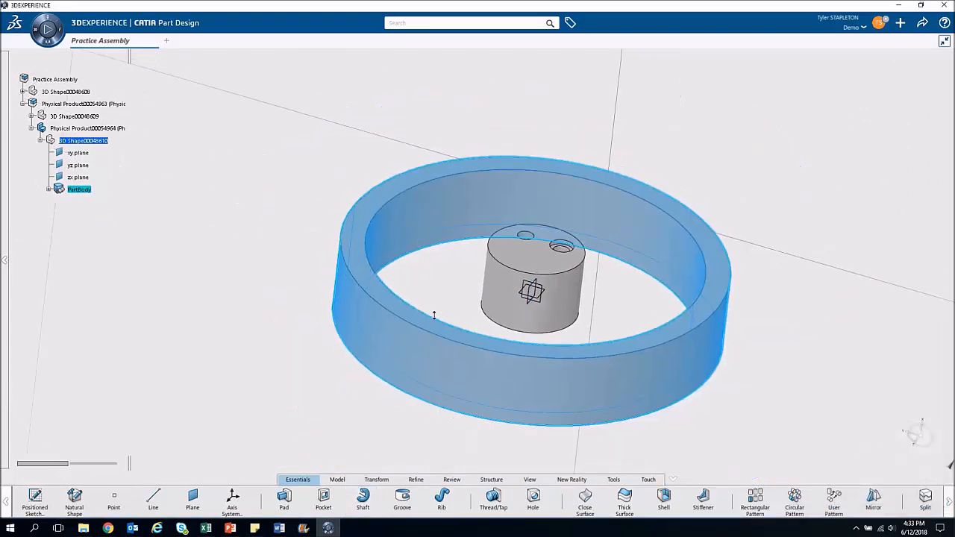
middle_click_drag(437, 236, 418, 164)
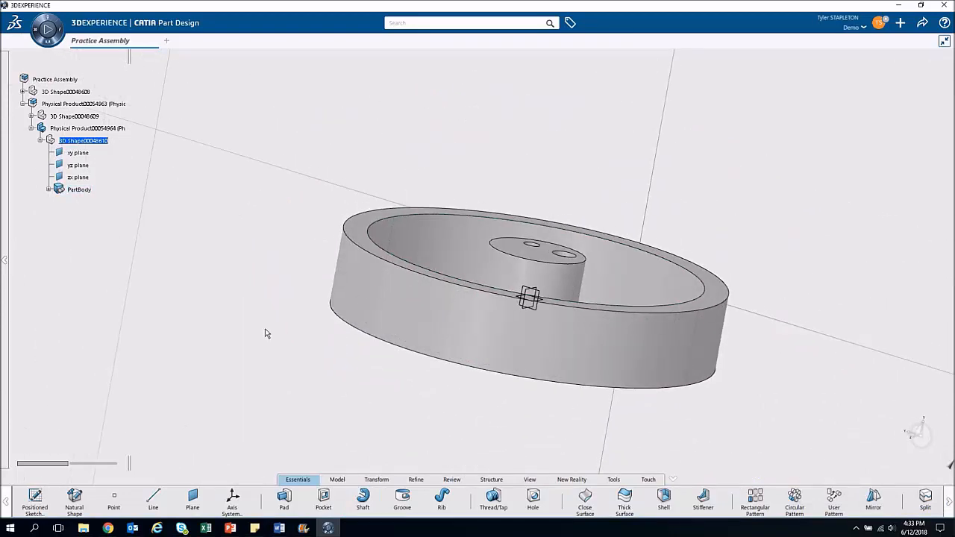
- Start a sketch on a vertical reference plane and draw a rectangle about 26 mm wide and 33 mm tall across the ring's outer edge
middle_click_drag(267, 317, 272, 298)
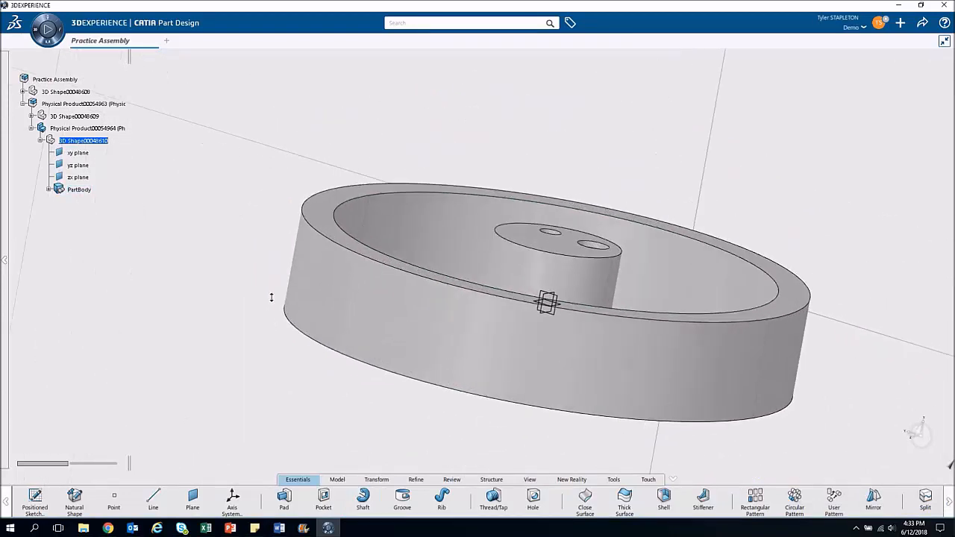
left_click(548, 302)
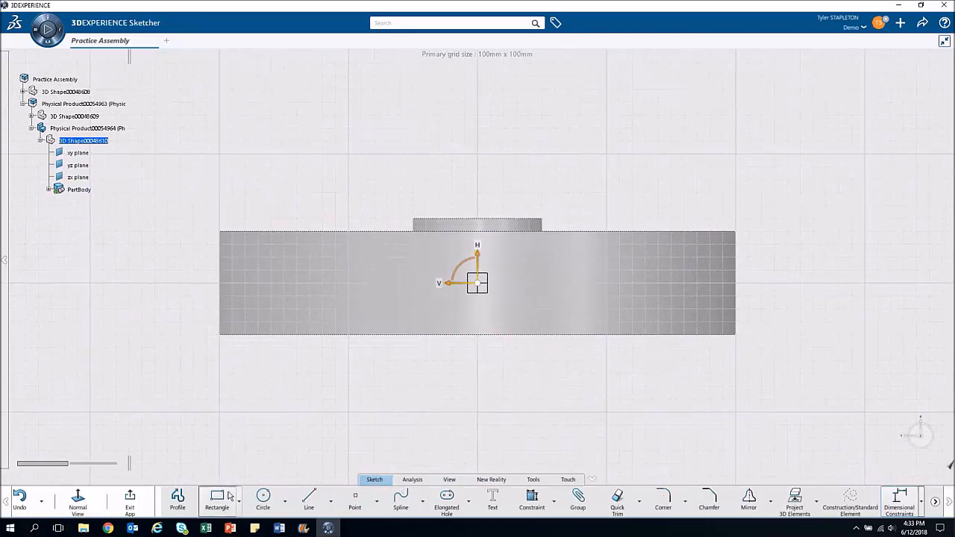
left_click(218, 499)
left_click(190, 262)
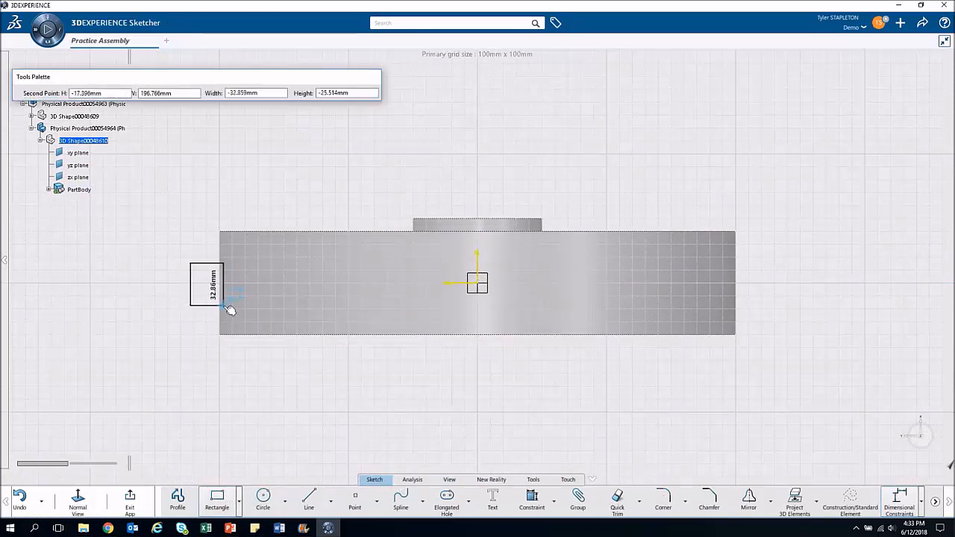
left_click(224, 305)
- Constrain the distance between the new rectangle's inner vertical side and the vertical centre axis to 180 mm
left_click(532, 498)
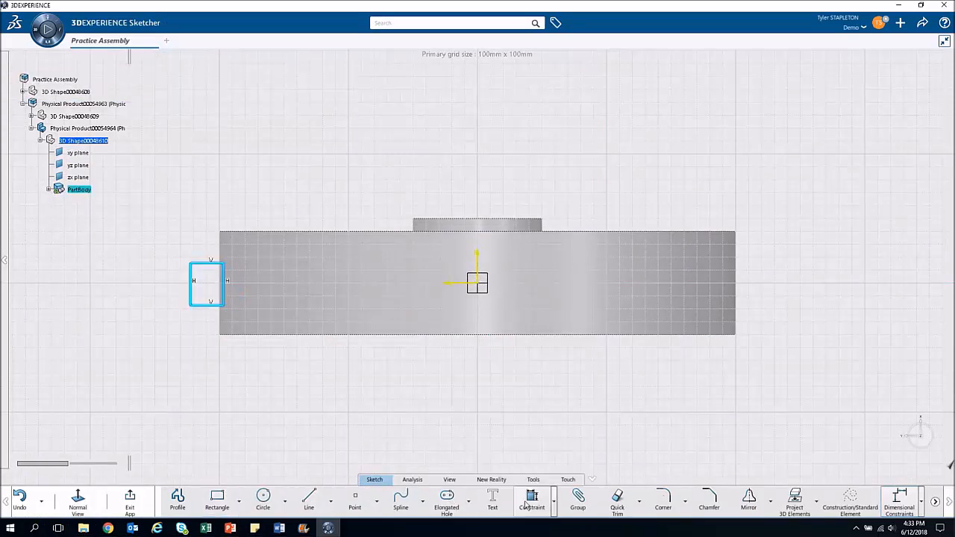
left_click(224, 295)
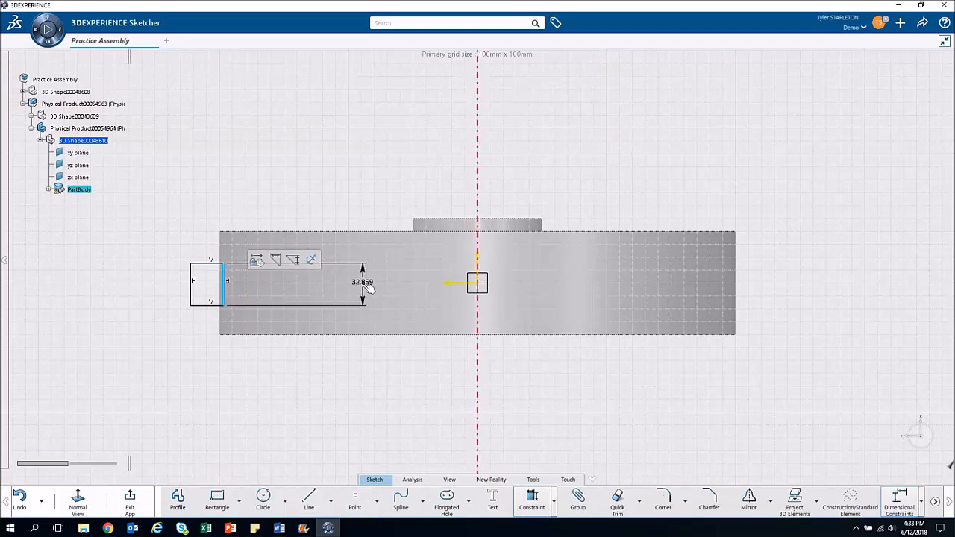
left_click(478, 302)
left_click(353, 409)
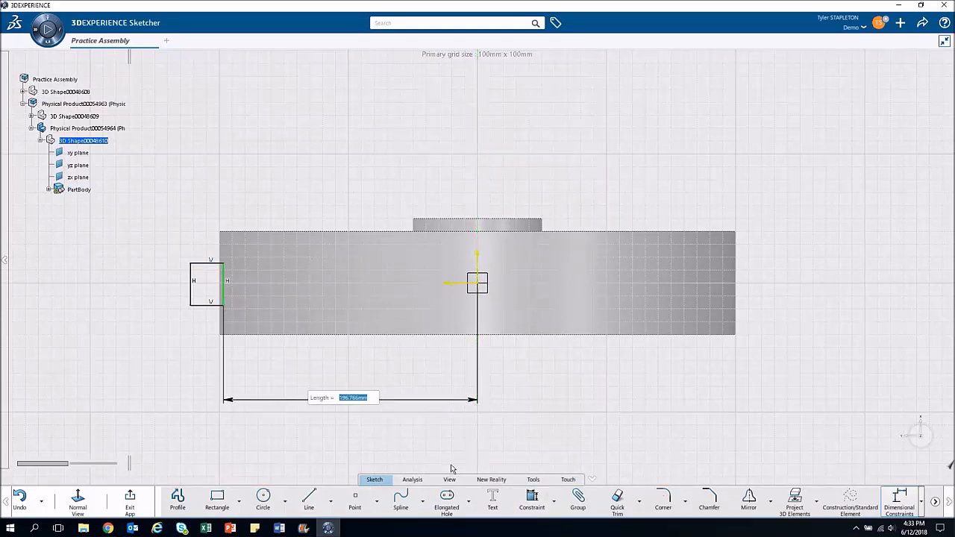
type("180")
key("Return")
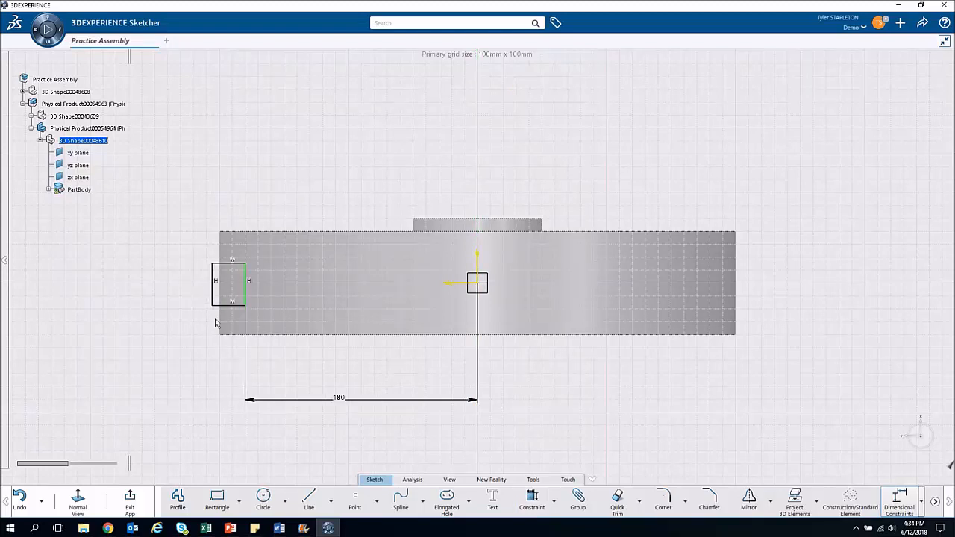
- Constrain the small rectangle's horizontal width to 25 mm
left_click(532, 500)
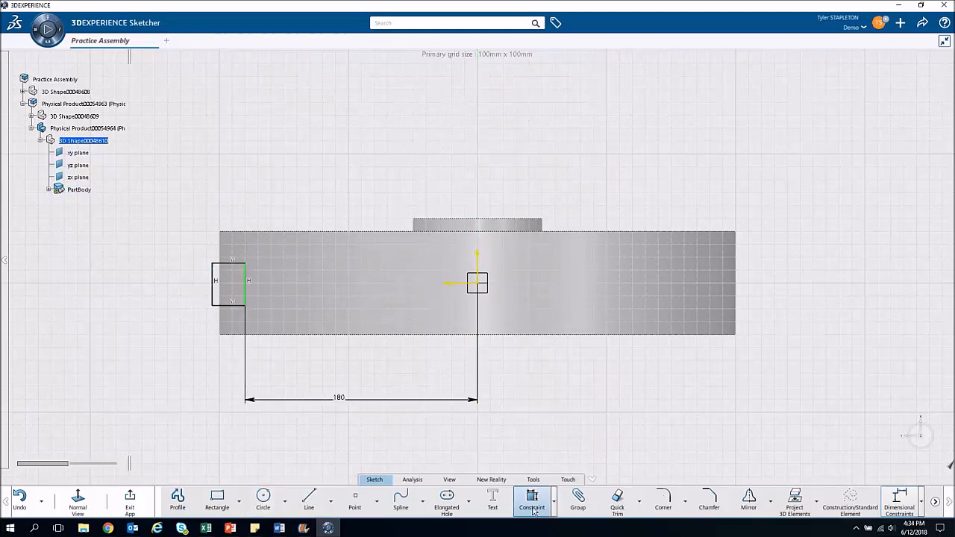
left_click(213, 303)
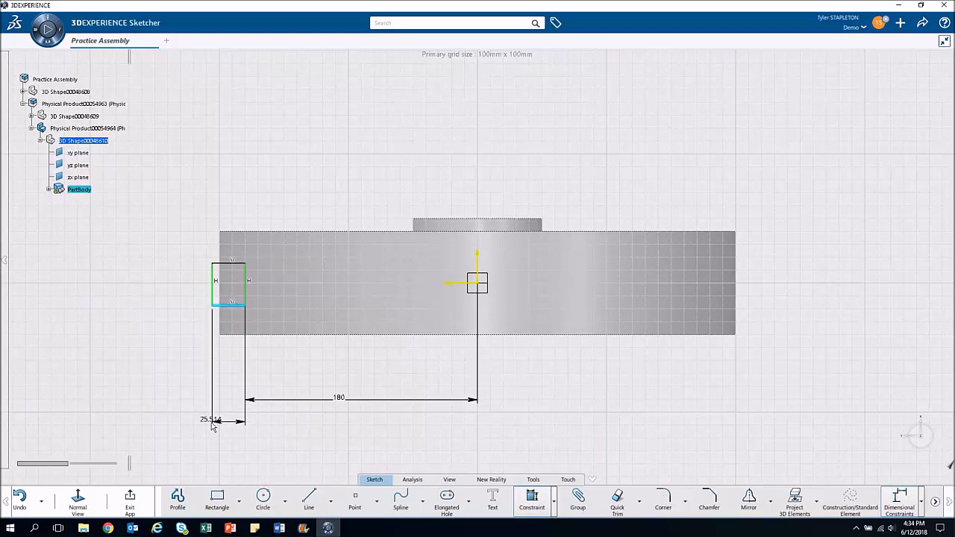
left_click(189, 400)
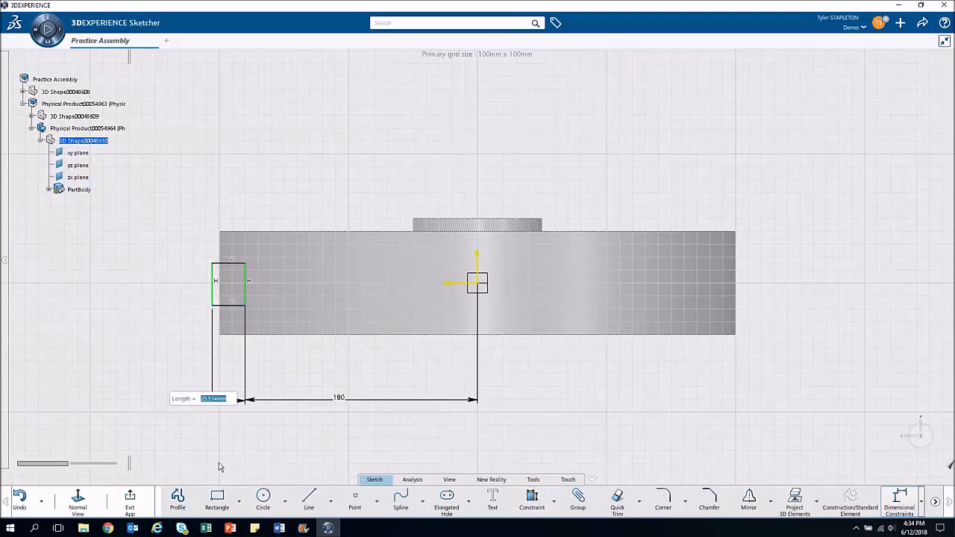
type("25")
key("Return")
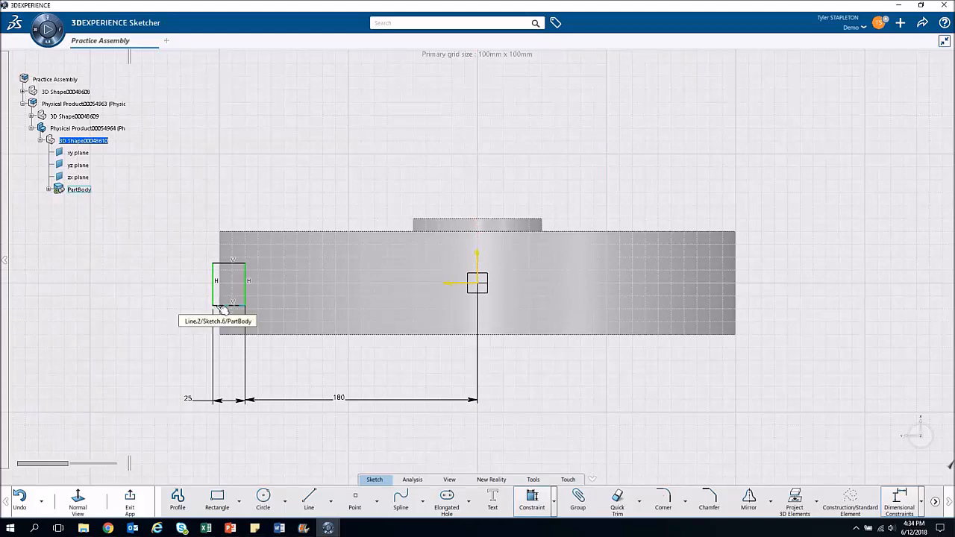
- Constrain the small rectangle's top side to lie 15 mm above the horizontal sketch axis
left_click(229, 263)
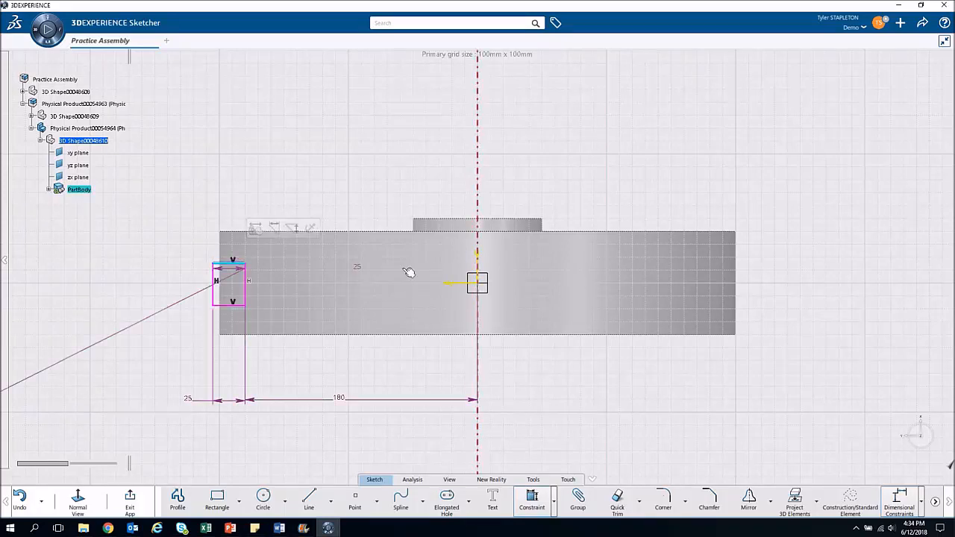
left_click(465, 283)
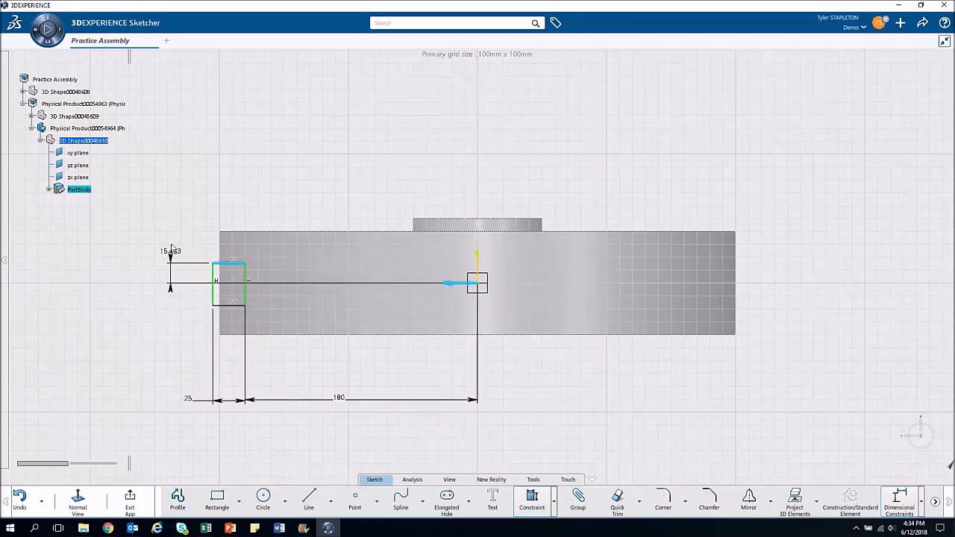
left_click(171, 236)
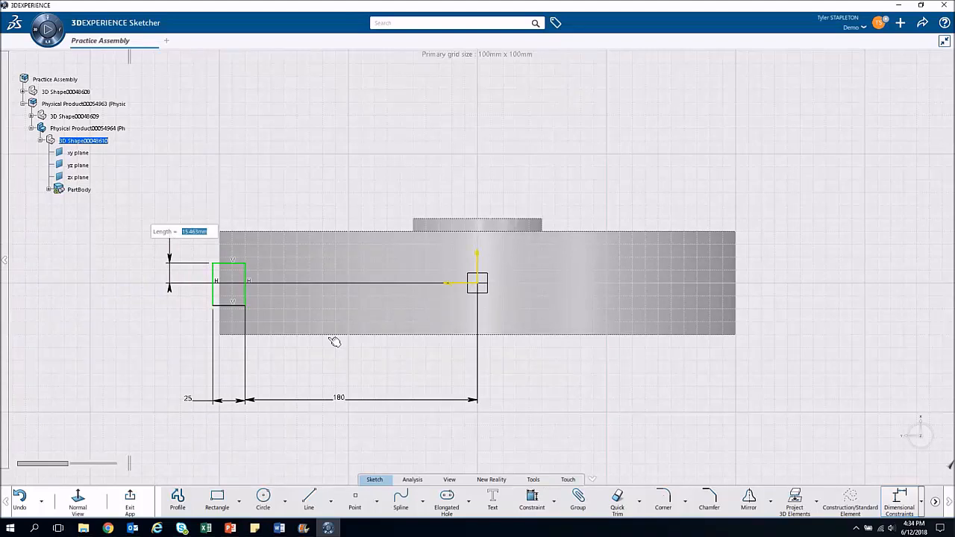
key("Return")
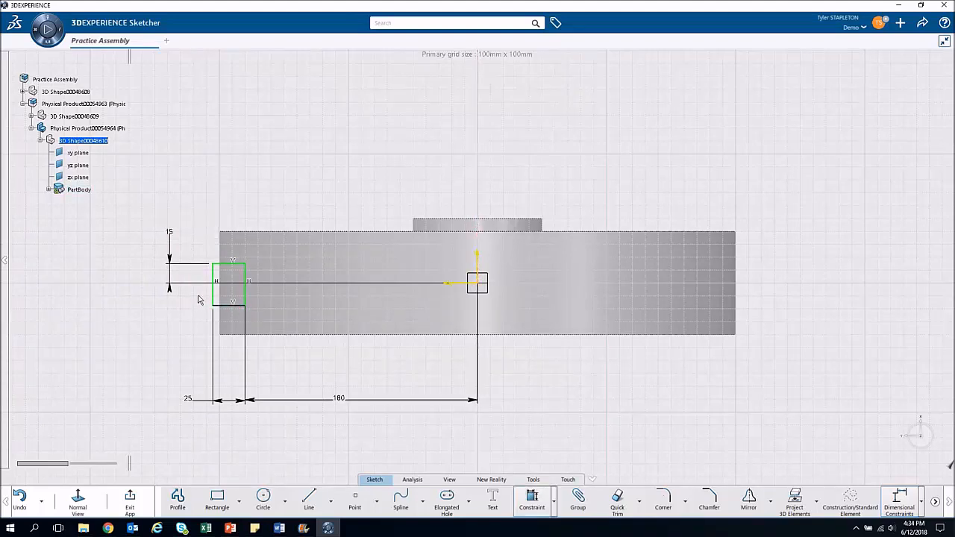
- Constrain the small rectangle's vertical height to 30 mm
left_click(213, 304)
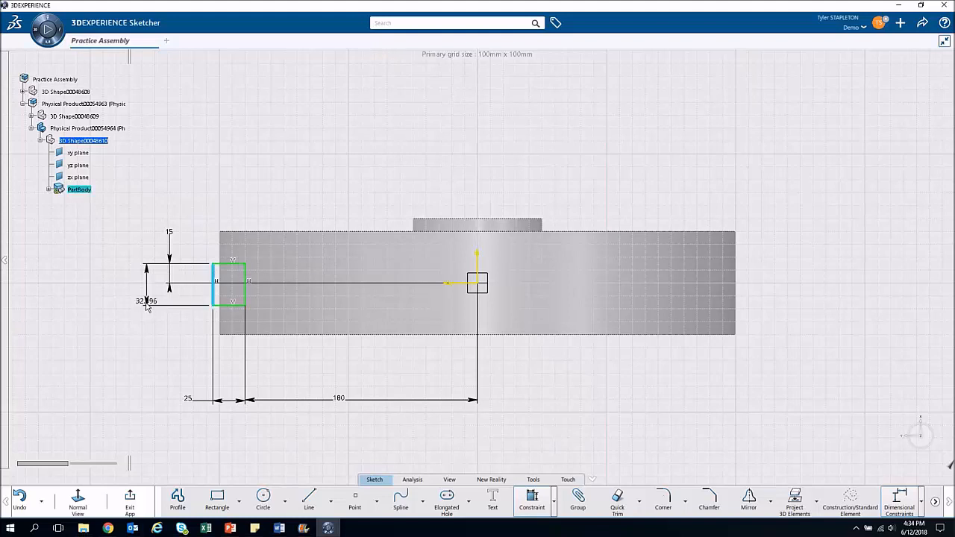
left_click(143, 326)
type("30")
key("Return")
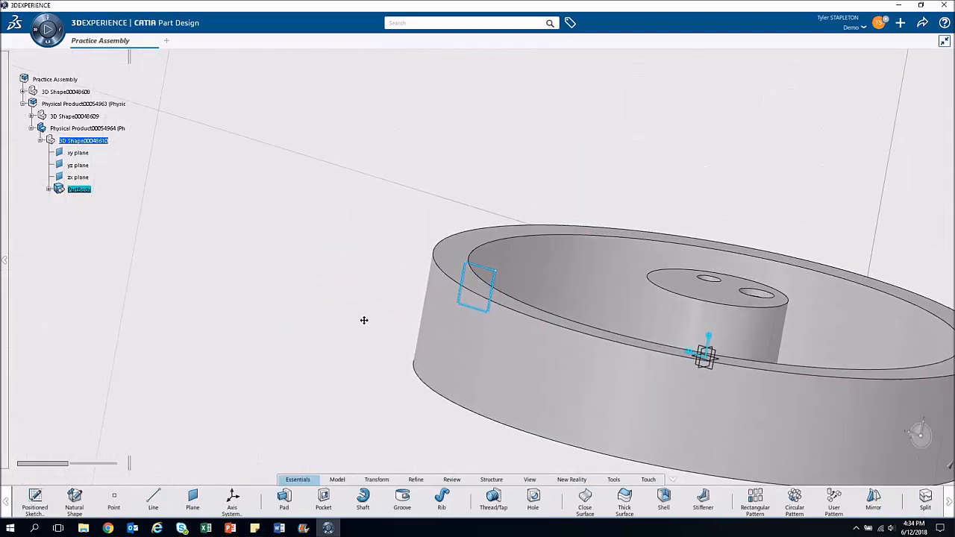
- Cut a 360-degree groove around the ring's outside by revolving the rectangle sketch about the central cylinder's axis
left_click(403, 499)
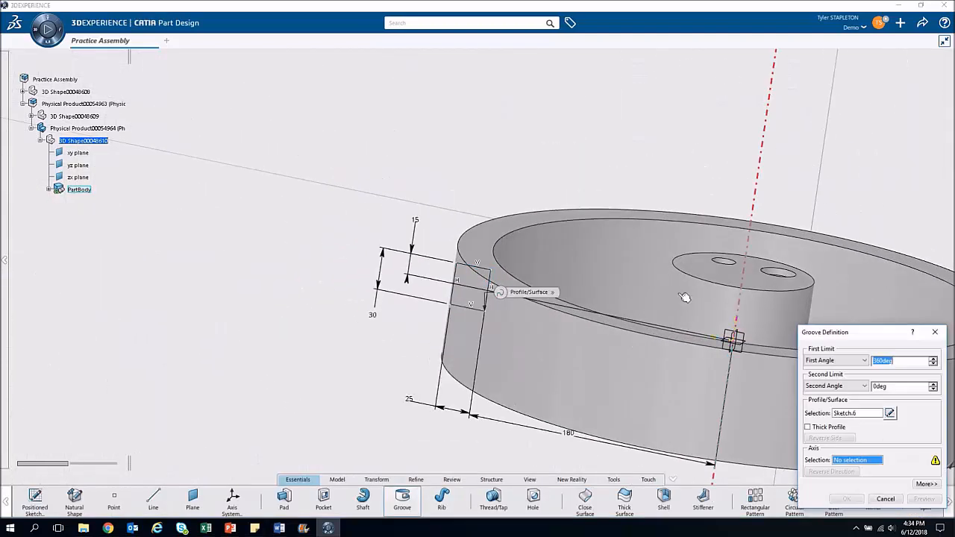
middle_click_drag(680, 294, 577, 292)
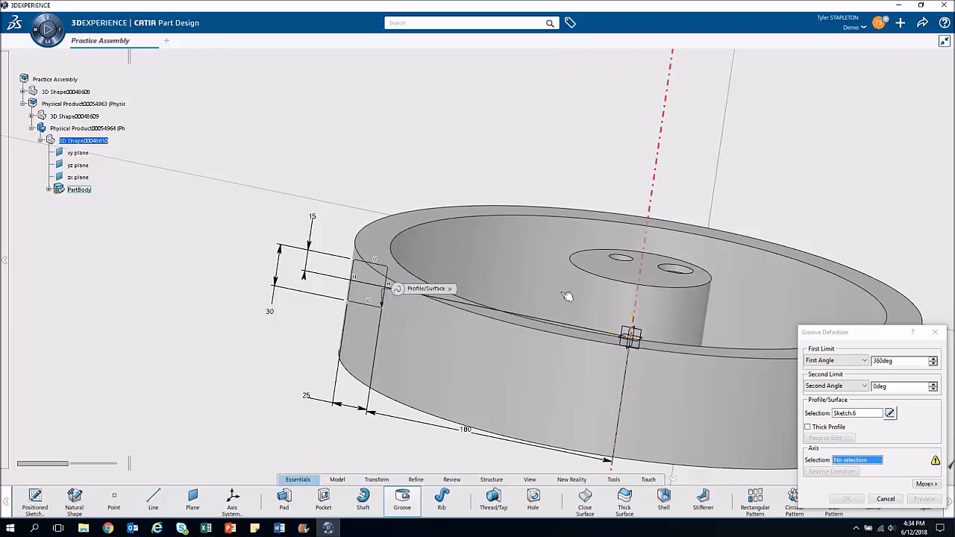
left_click(668, 307)
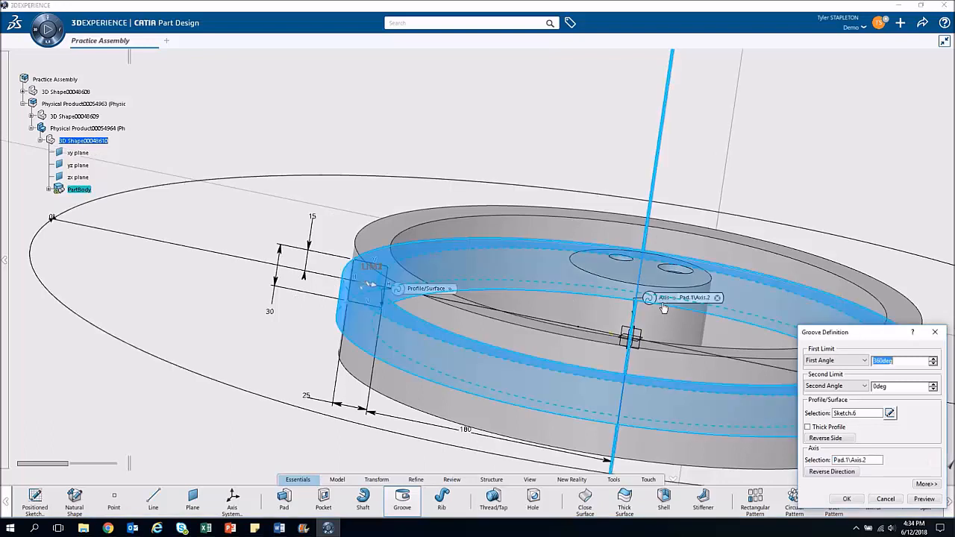
left_click(858, 501)
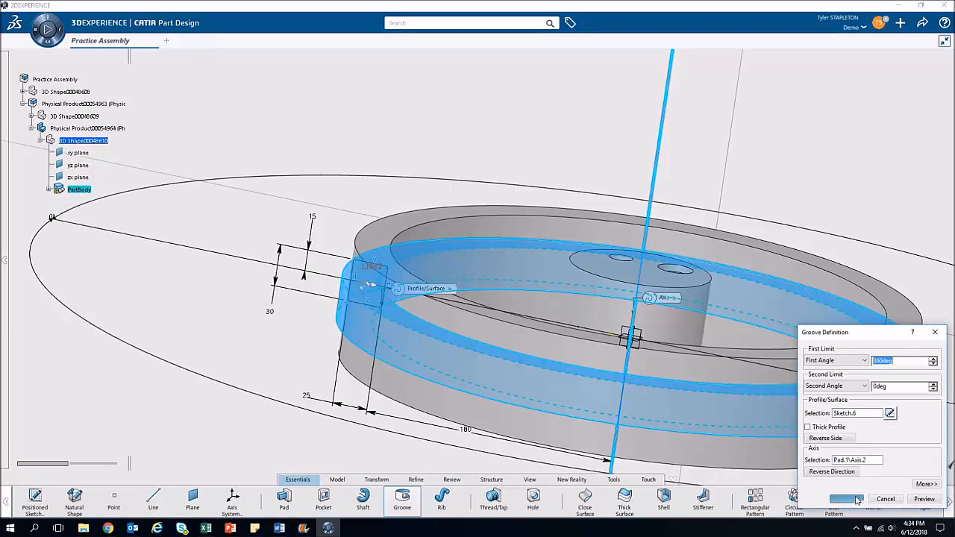
middle_click_drag(258, 383, 461, 332)
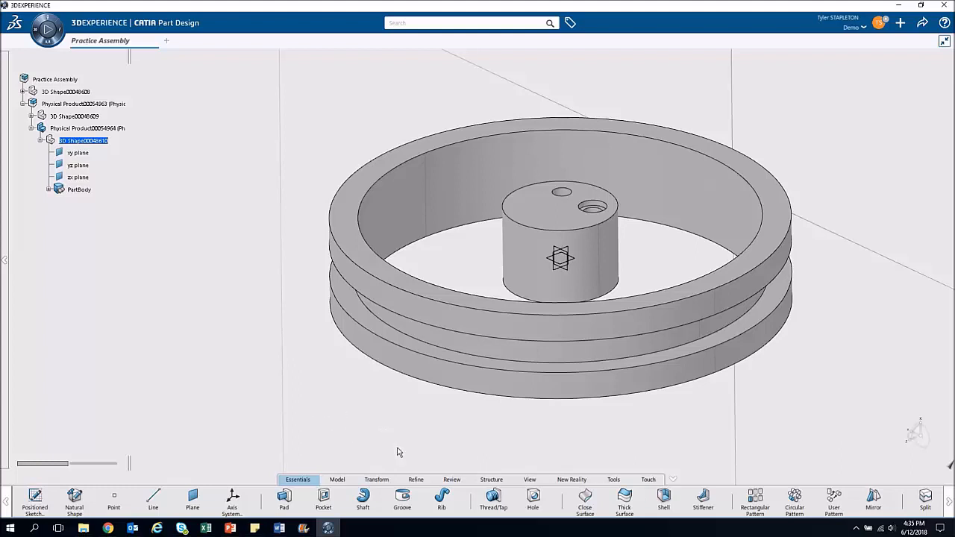
- Set up a 5 mm edge fillet on the ring's uppermost and lowermost outer edges
mouse_move(416, 480)
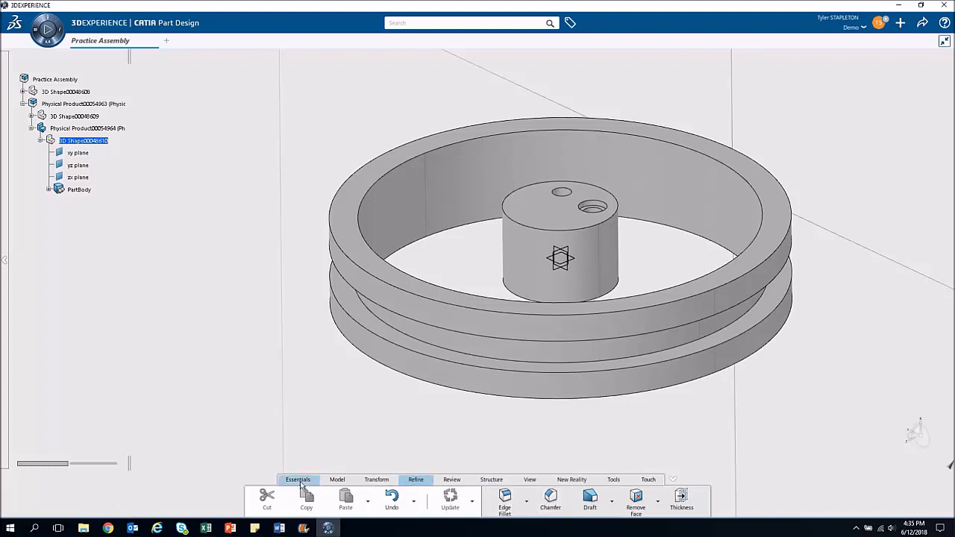
left_click(417, 481)
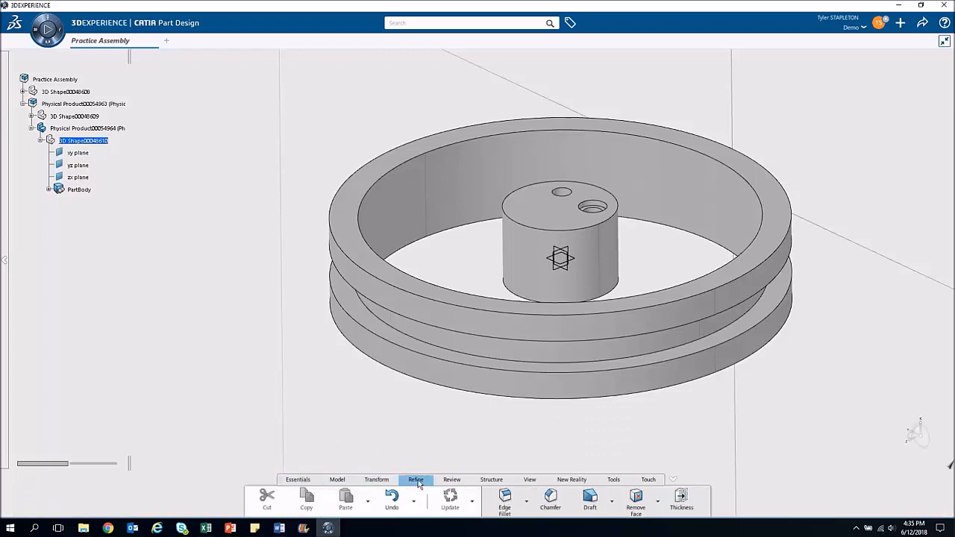
middle_click_drag(430, 422, 409, 364)
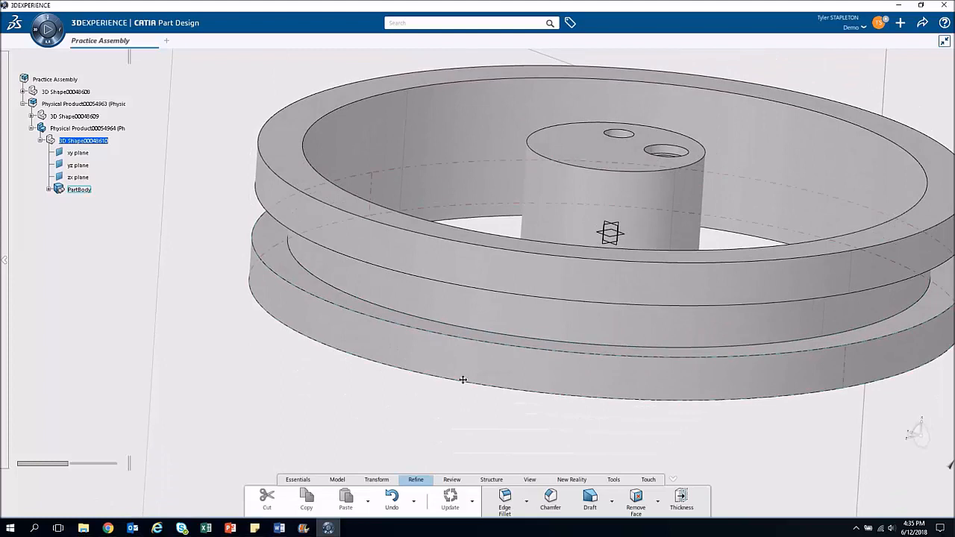
middle_click_drag(463, 378, 452, 417)
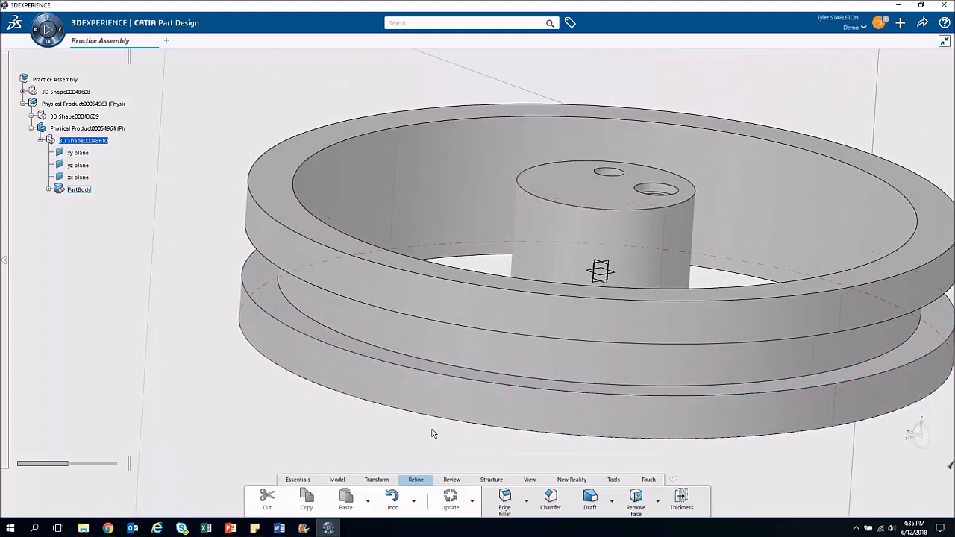
left_click(507, 505)
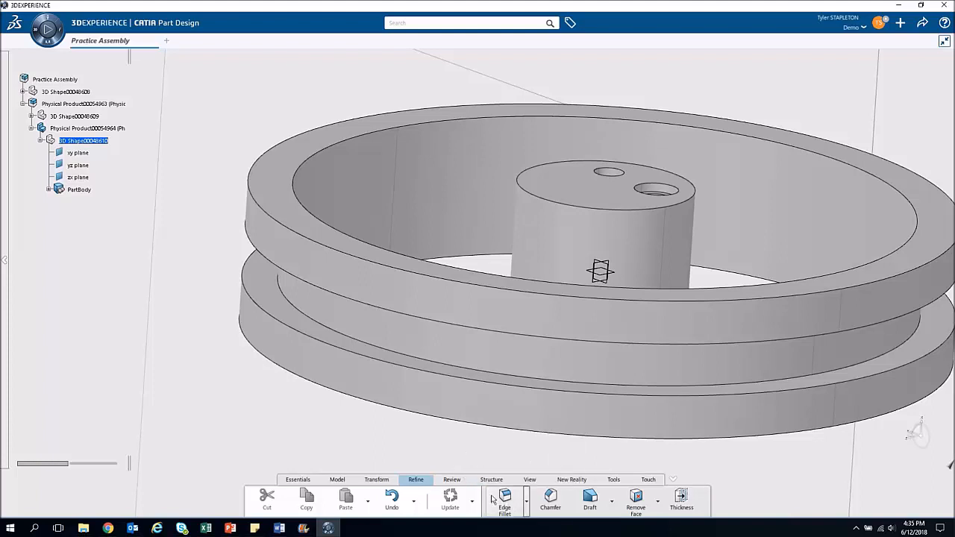
left_click(307, 241)
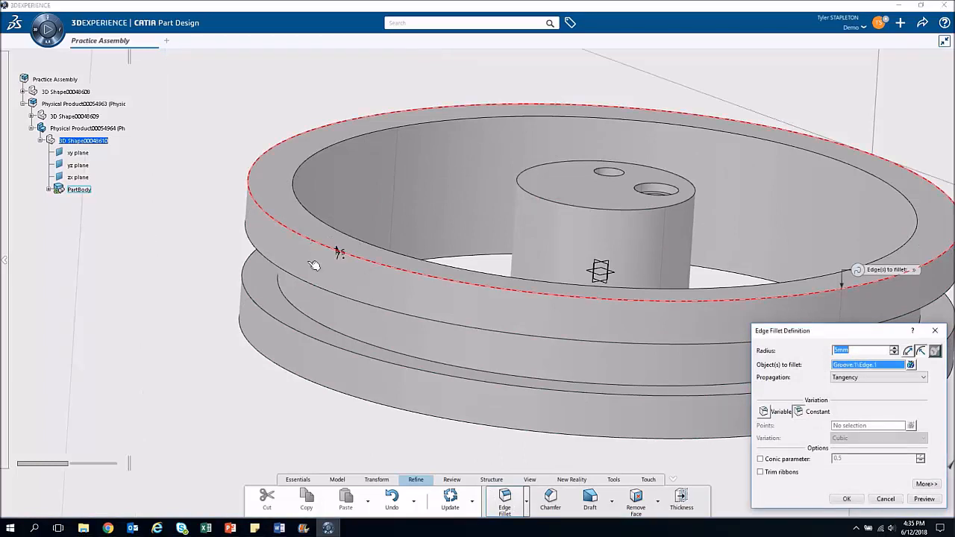
left_click(333, 394)
middle_click_drag(506, 409, 422, 424)
middle_click_drag(250, 309, 249, 249)
middle_click_drag(307, 309, 477, 378)
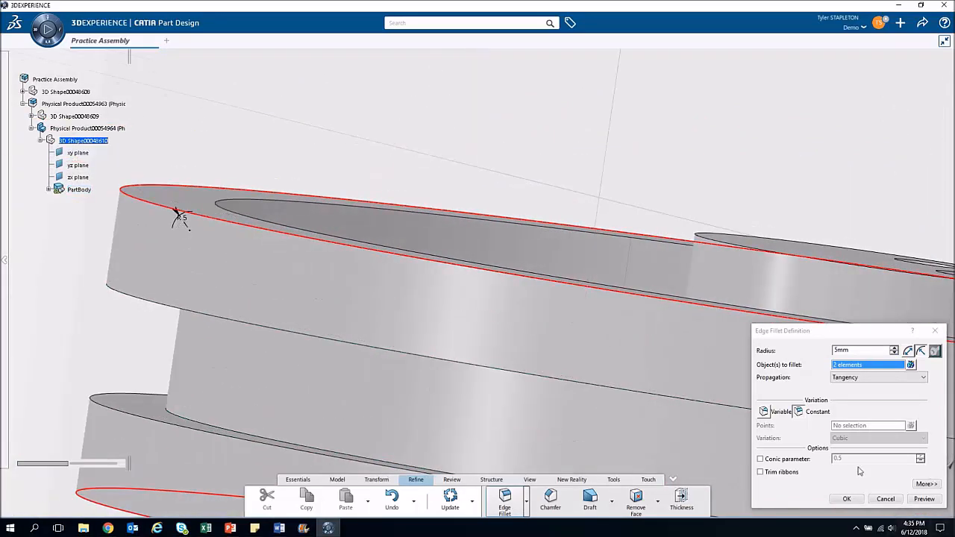
- Enable the fillet's conic parameter at 0.5, preview the result and create the fillet
left_click(760, 460)
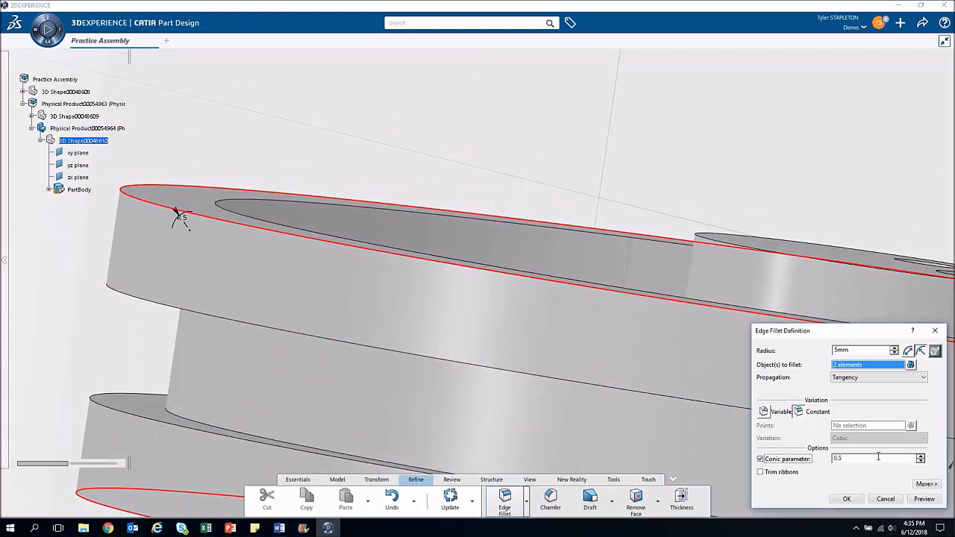
left_click(927, 502)
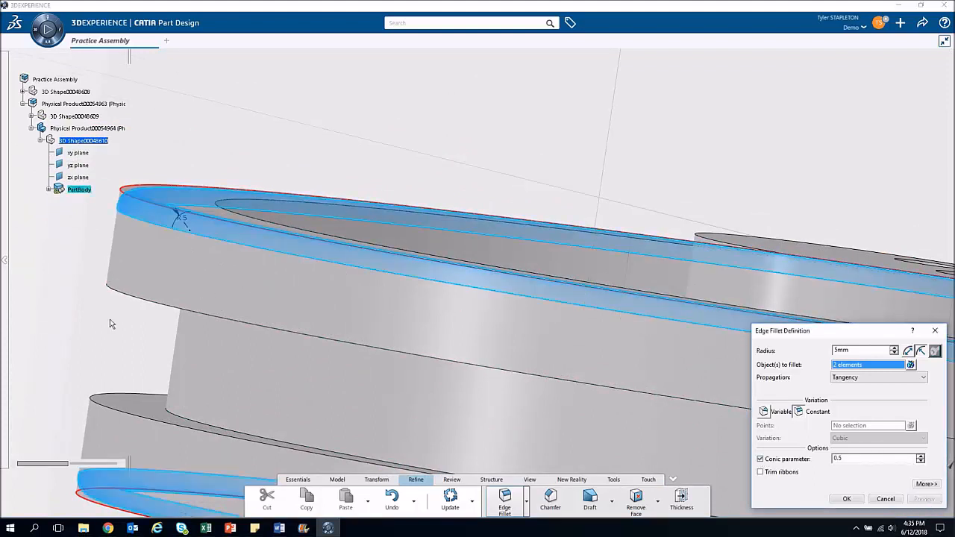
middle_click_drag(206, 296, 241, 267)
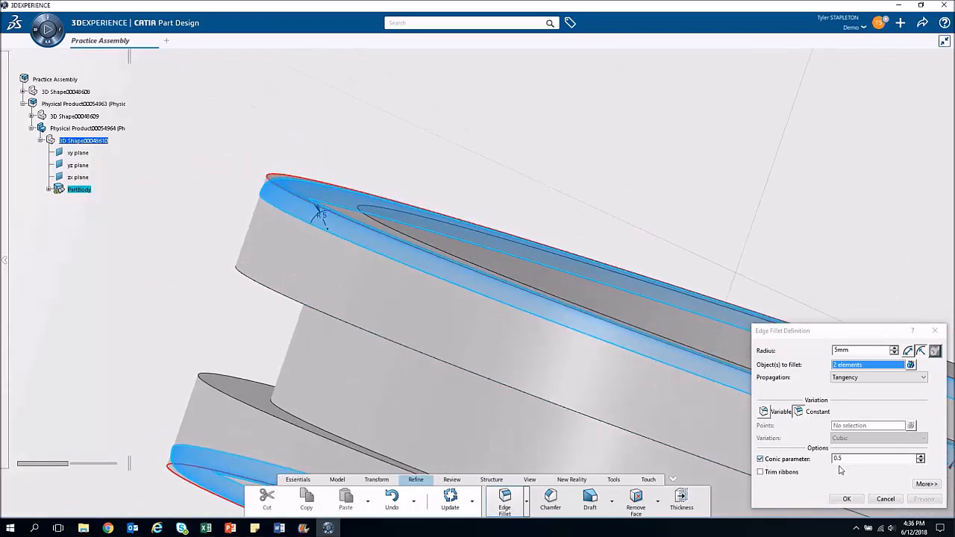
mouse_move(453, 257)
middle_mouse_down()
mouse_move(448, 149)
mouse_move(435, 257)
middle_mouse_up()
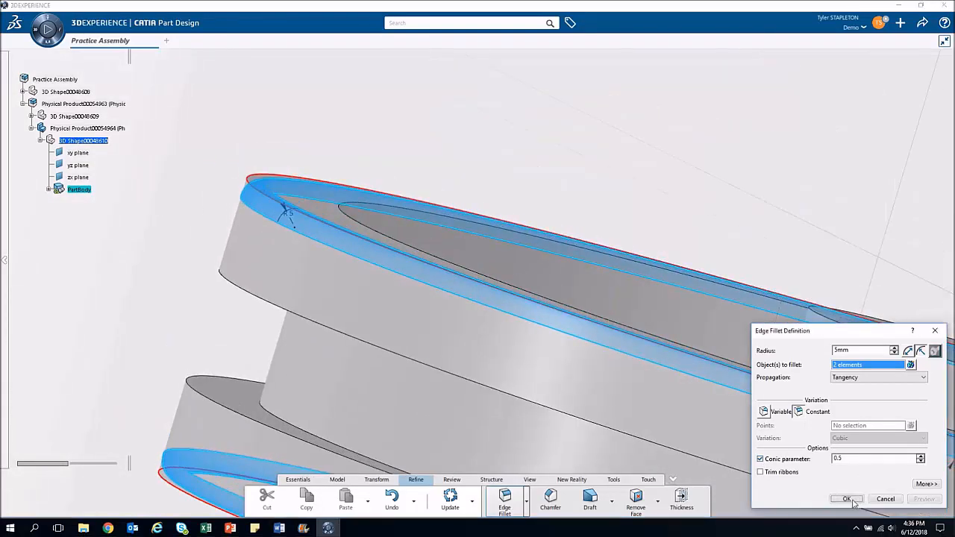
left_click(848, 499)
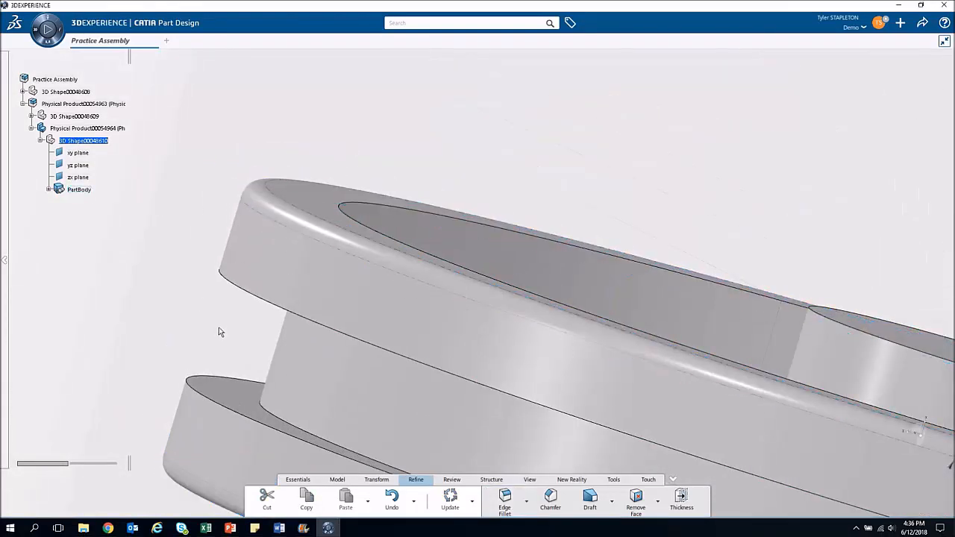
- Select both outer circular edges of the groove, on the upper and the lower flange
middle_click_drag(221, 321, 243, 303)
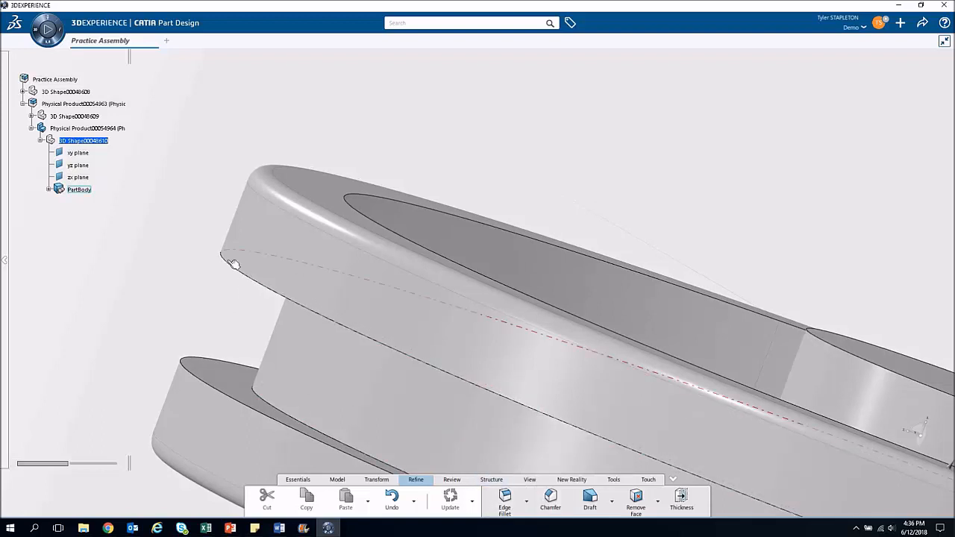
left_click(239, 276)
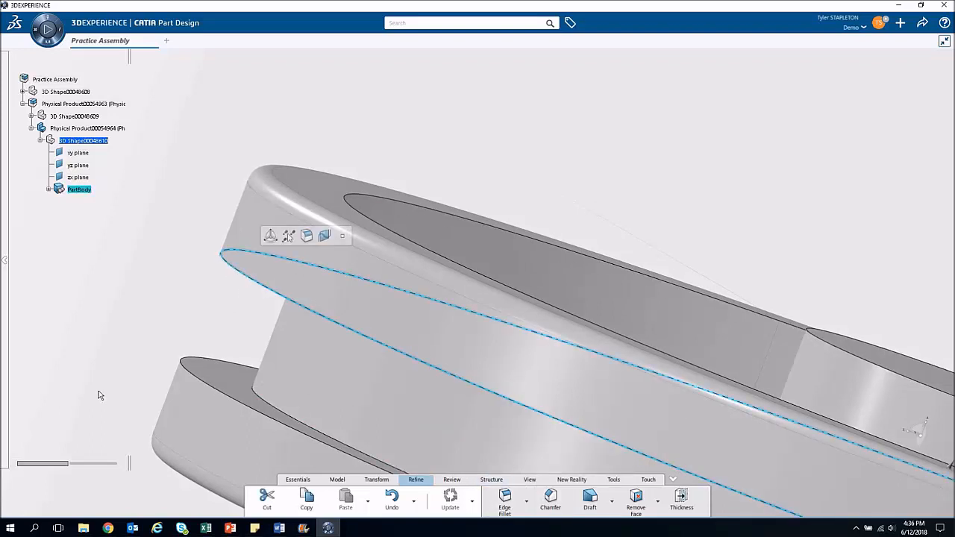
left_click(189, 369, "ctrl")
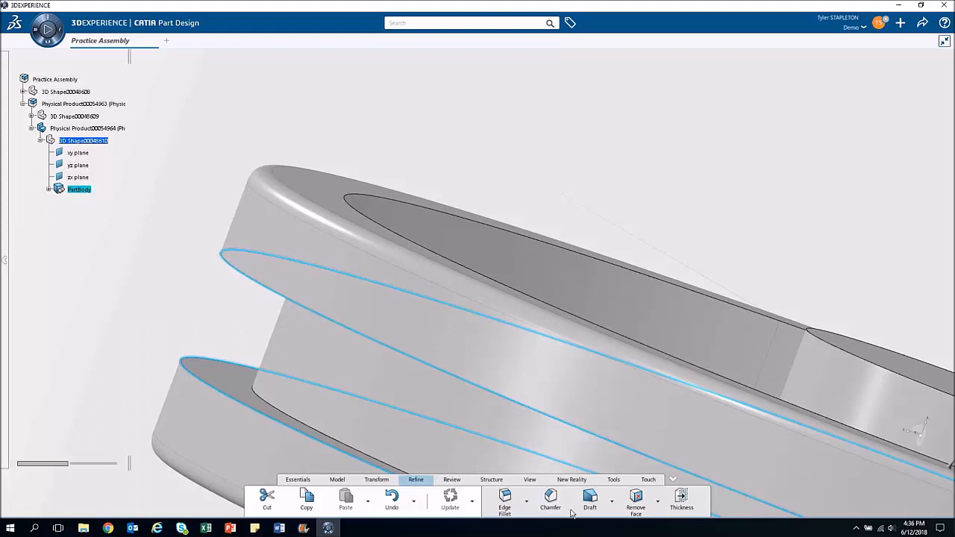
left_click(506, 499)
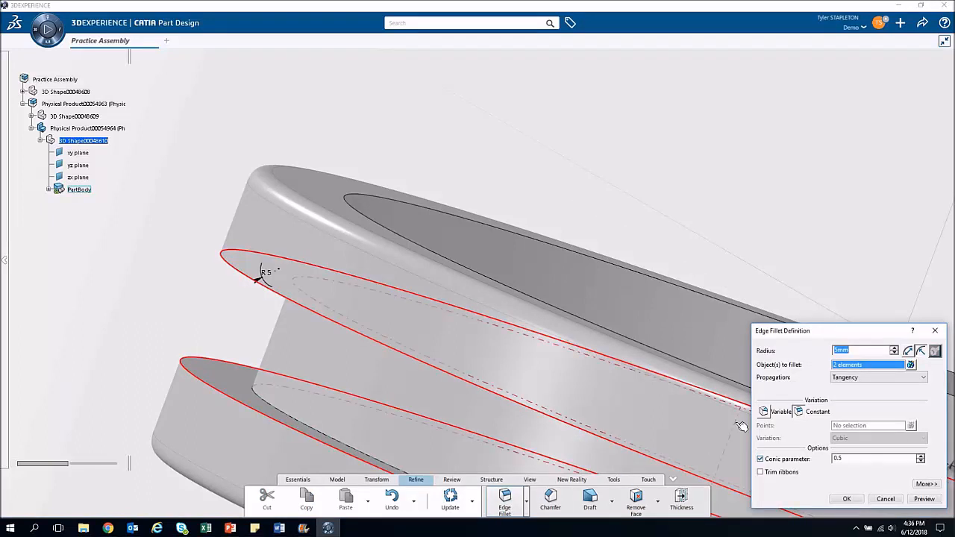
mouse_move(320, 340)
middle_mouse_down()
mouse_move(324, 309)
mouse_move(320, 335)
middle_mouse_up()
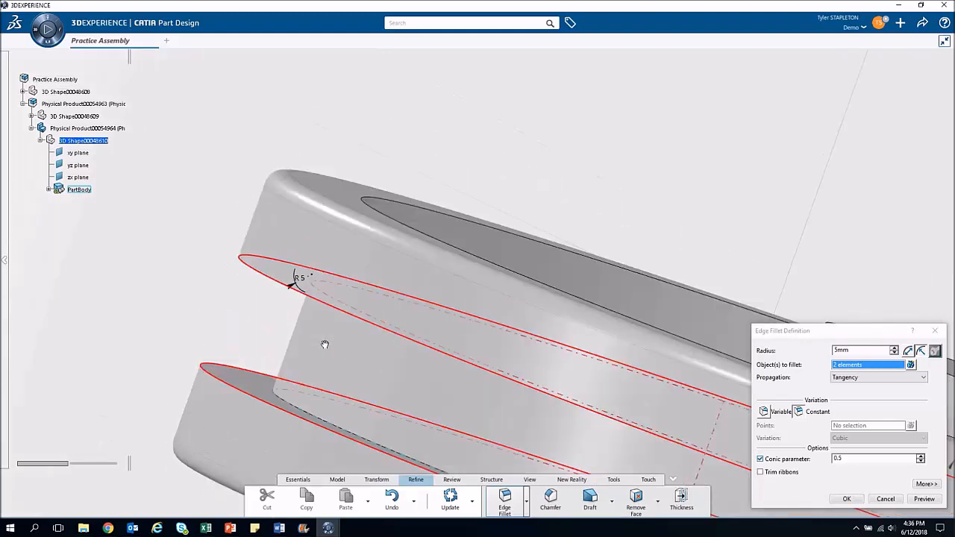
left_click(885, 499)
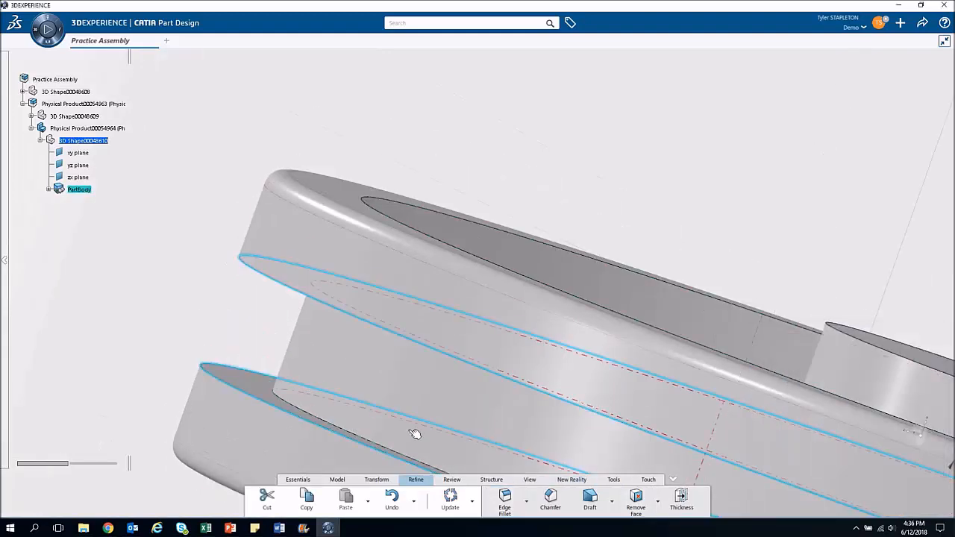
- Chamfer the two selected groove edges with a length of 5 mm at 45 degrees
left_click(553, 502)
middle_click_drag(405, 341, 397, 316)
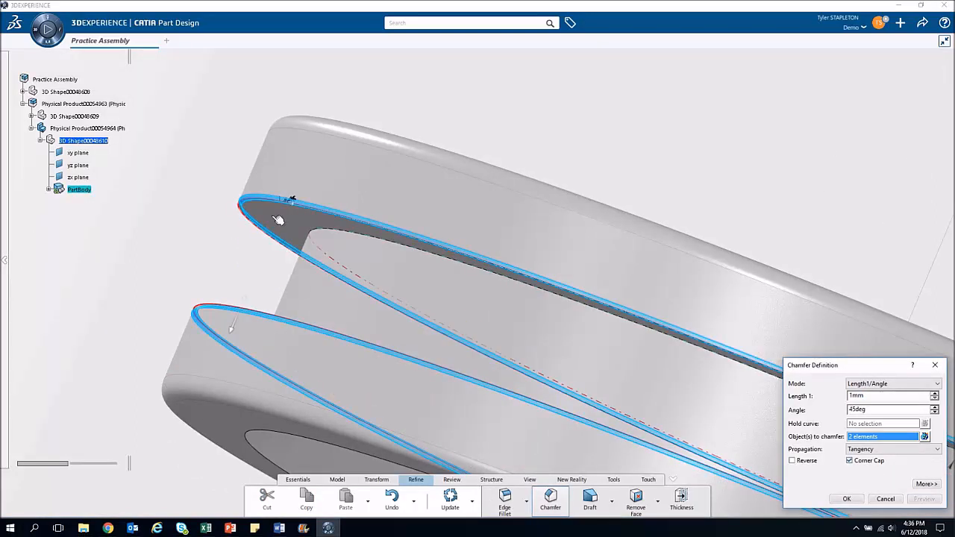
middle_click_drag(241, 254, 241, 267)
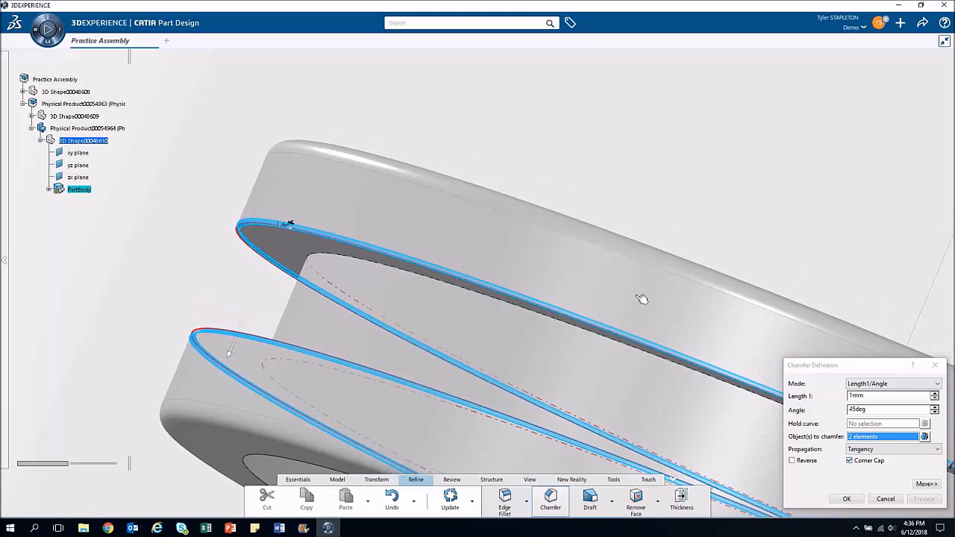
double_click(874, 398)
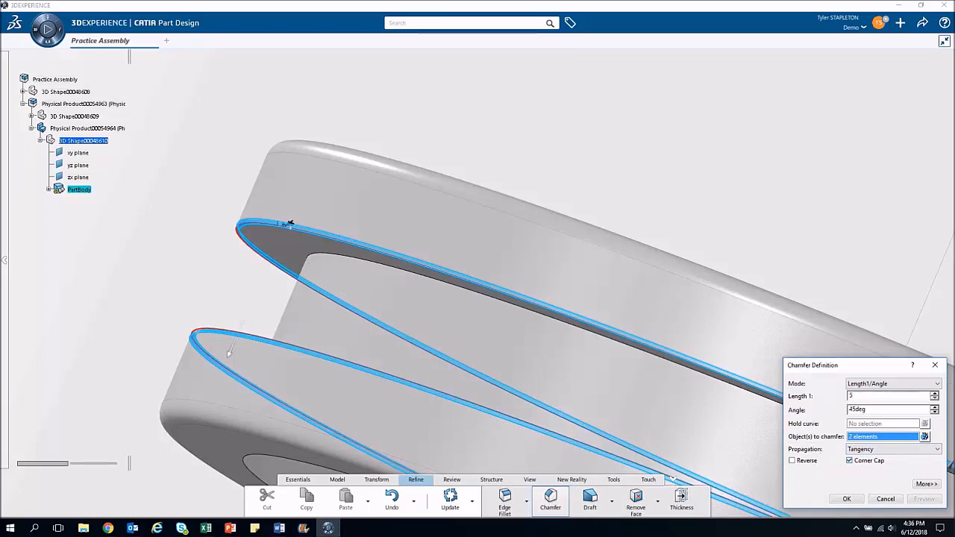
key("Tab")
left_click(930, 502)
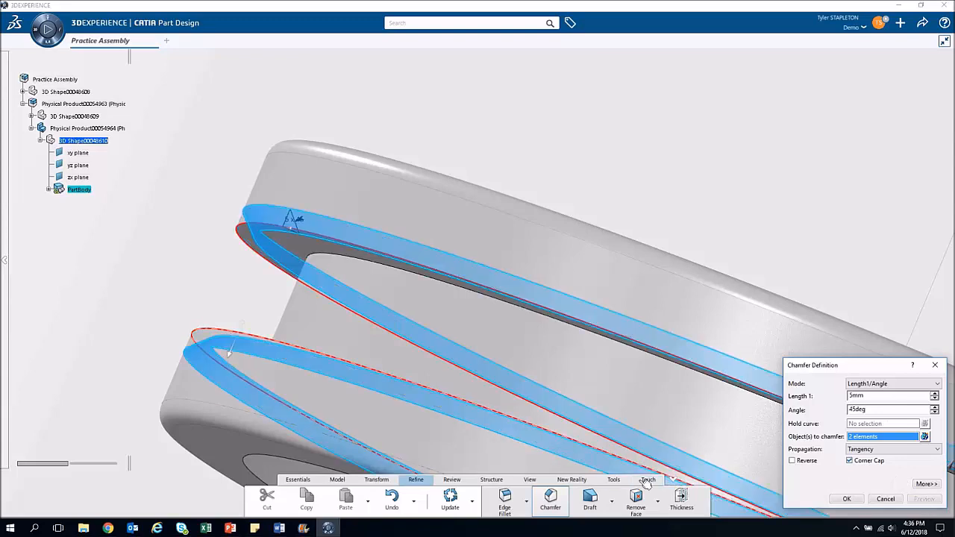
left_click(848, 500)
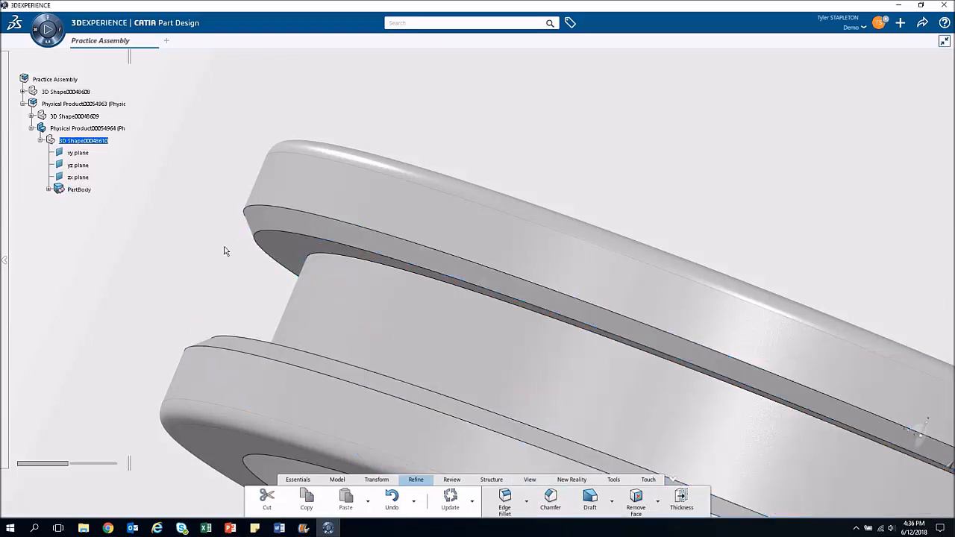
- Examine the ring's groove, filleted rims and chamfered edges from the side, below and above
middle_click_drag(222, 269, 222, 314)
middle_click_drag(401, 184, 470, 268)
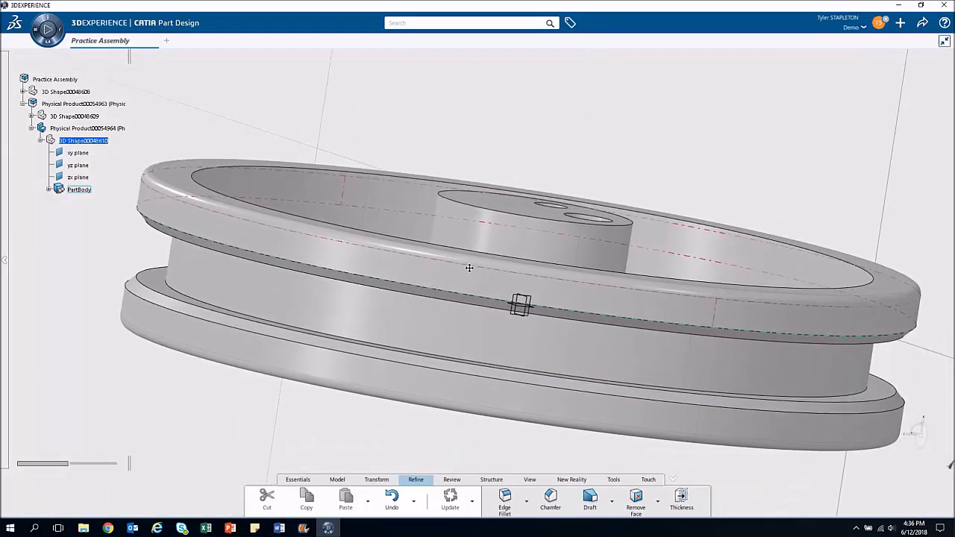
middle_click_drag(571, 197, 643, 146)
middle_click_drag(642, 163, 324, 247)
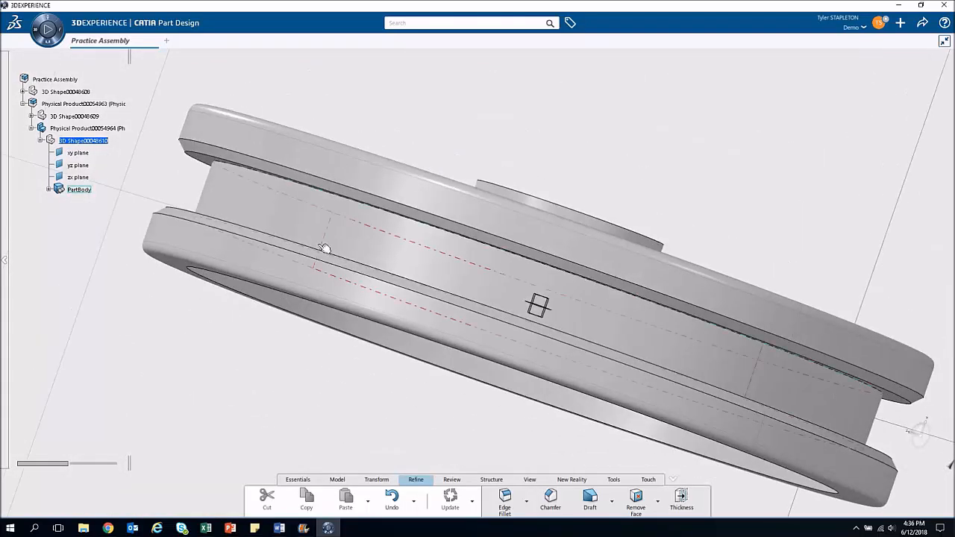
middle_click_drag(151, 303, 213, 398)
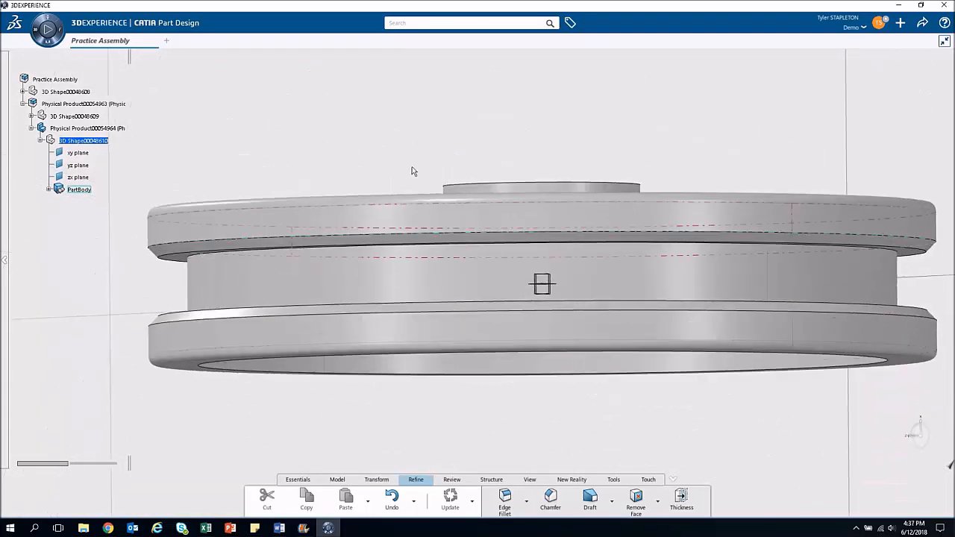
middle_click_drag(412, 167, 430, 229)
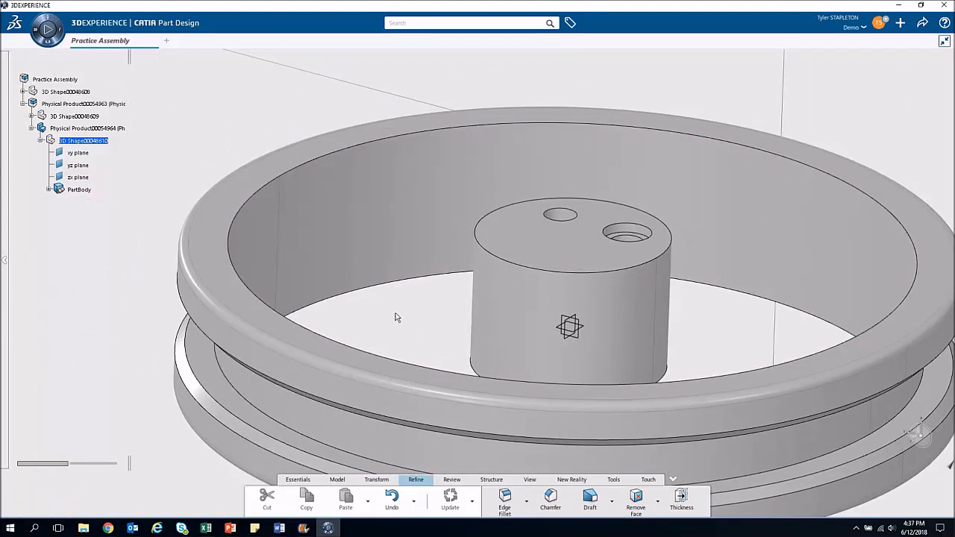
middle_click_drag(391, 318, 400, 355)
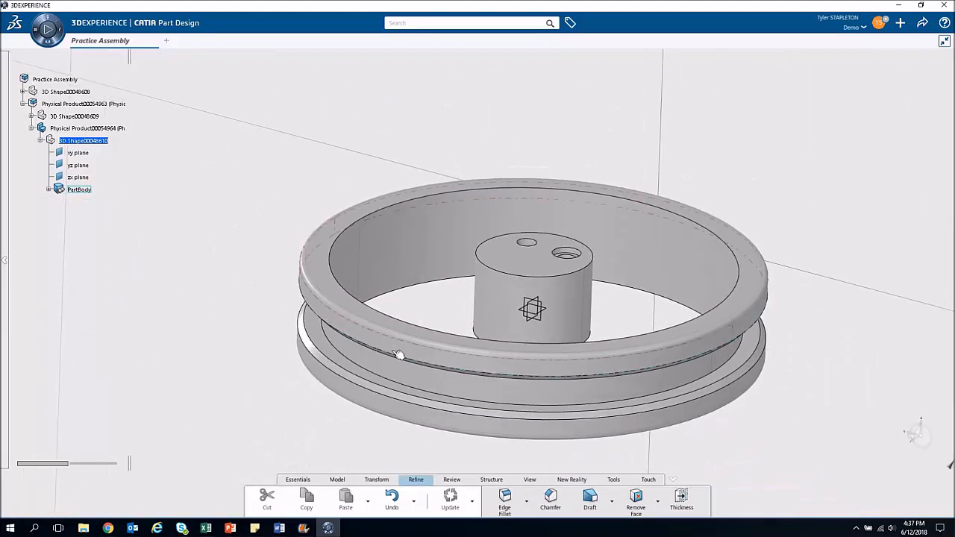